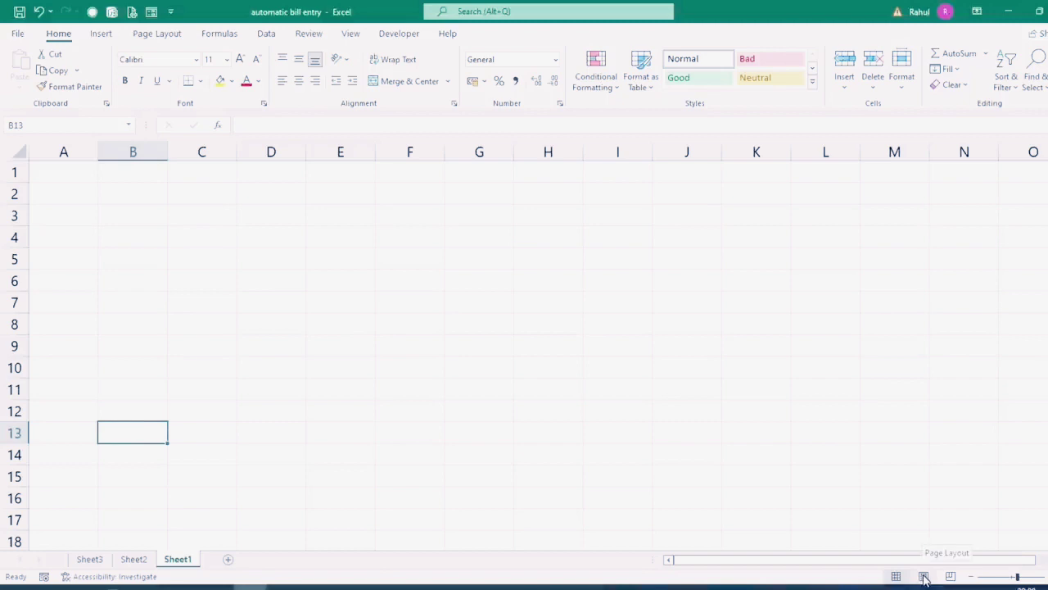
Step: Preview the sheet in Page Layout view, then return to Normal view
{"action": "left_click", "coordinate": [923, 576]}
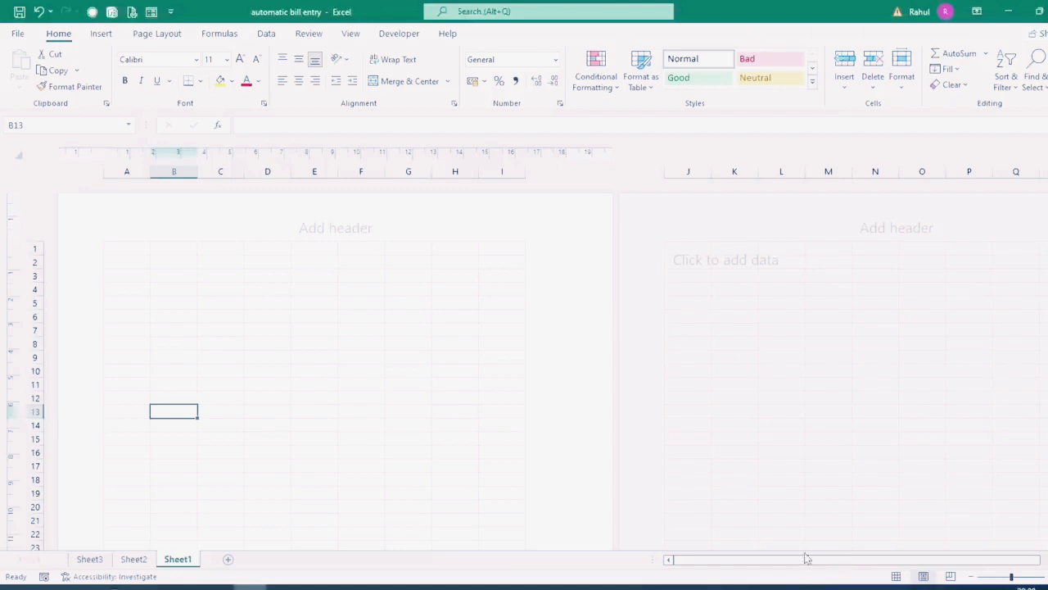
{"action": "scroll", "coordinate": [316, 467], "scroll_direction": "down", "scroll_amount": 3}
{"action": "scroll", "coordinate": [315, 466], "scroll_direction": "down", "scroll_amount": 5, "text": "ctrl"}
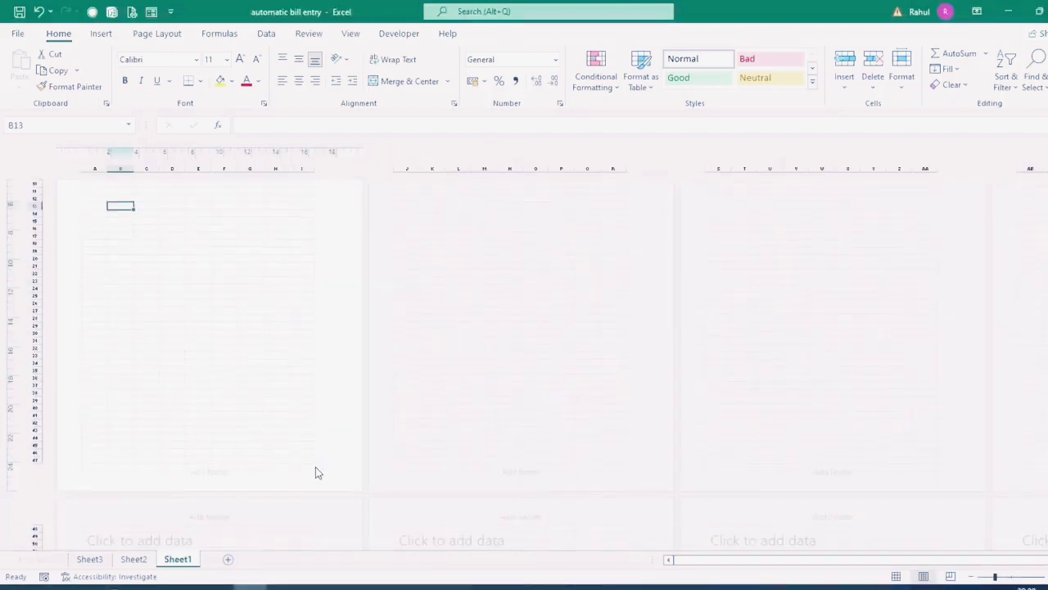
{"action": "left_click", "coordinate": [896, 576]}
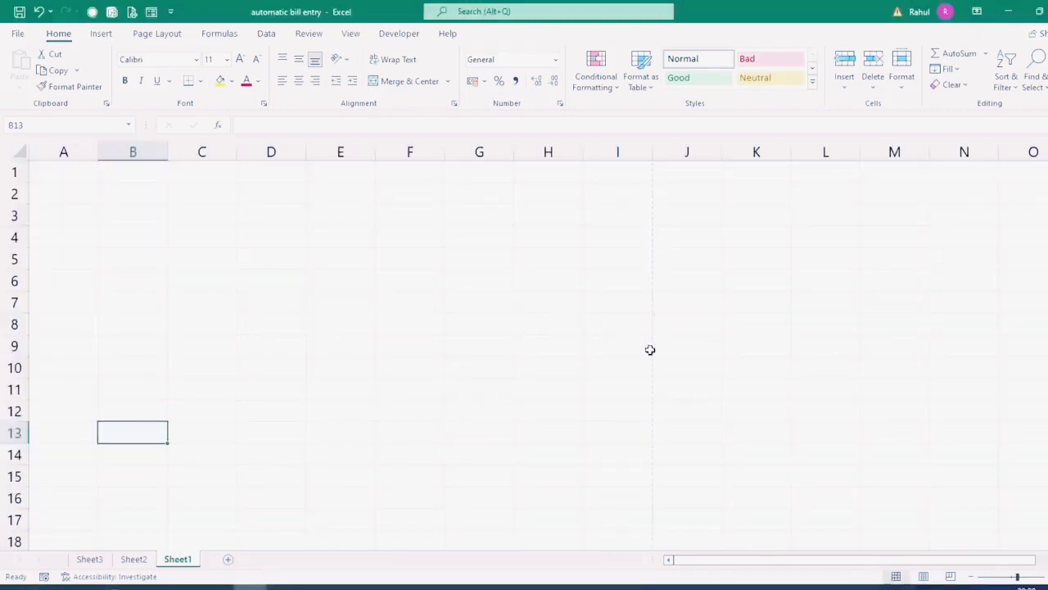
{"action": "scroll", "coordinate": [442, 339], "scroll_direction": "down", "scroll_amount": 1}
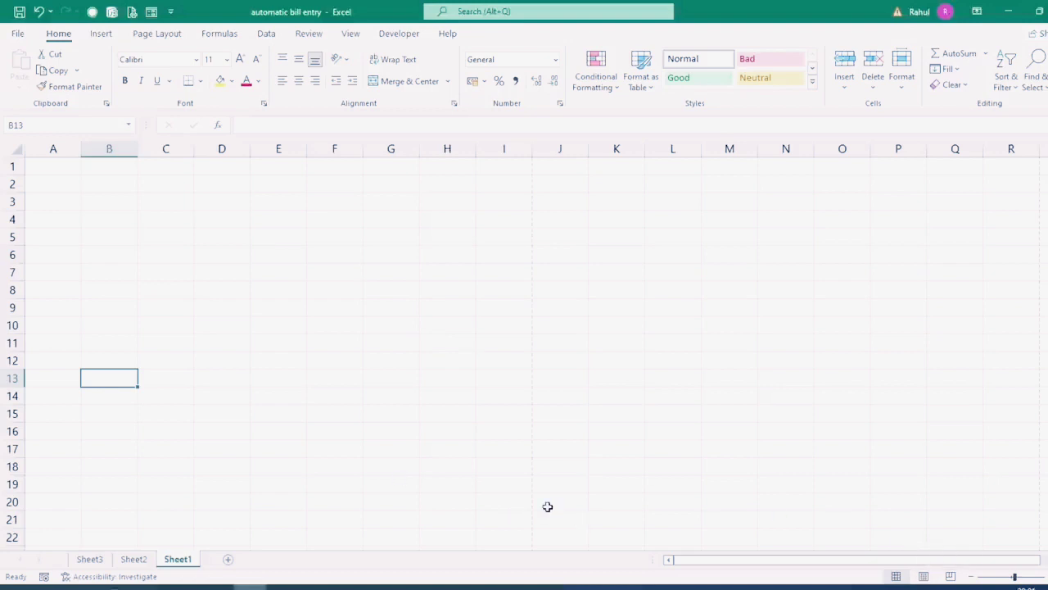
{"action": "scroll", "coordinate": [348, 236], "scroll_direction": "down", "scroll_amount": 4}
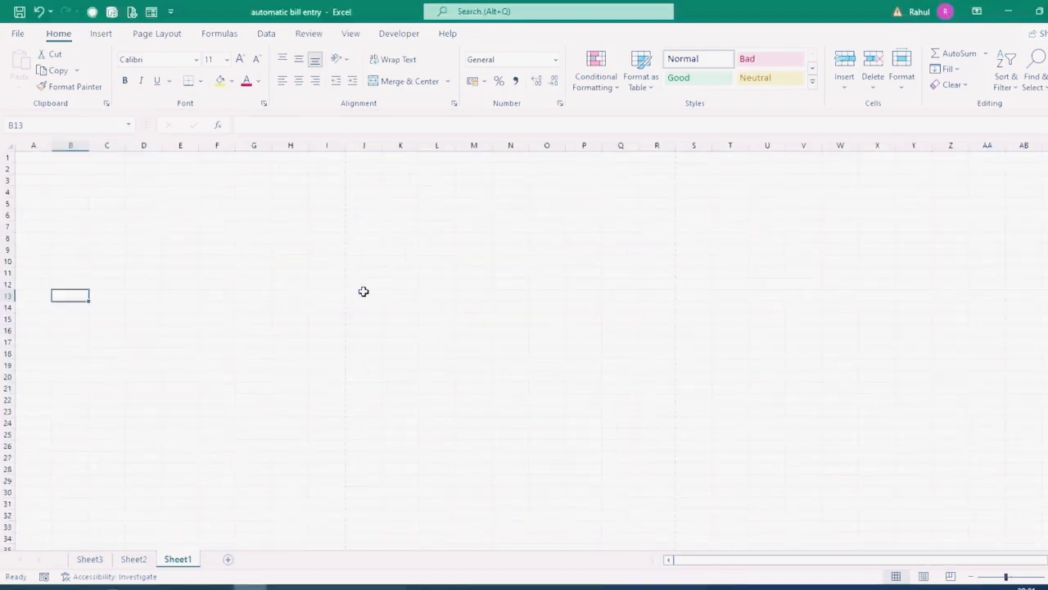
{"action": "scroll", "coordinate": [107, 391], "scroll_direction": "up", "scroll_amount": 5}
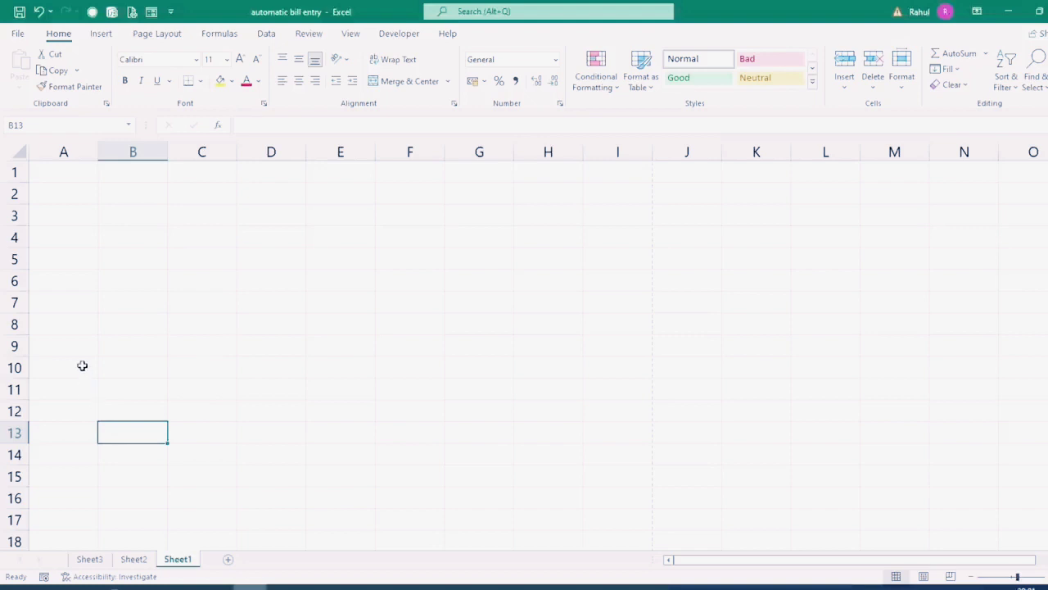
Step: Enter headings S.No., Particulars, Rate, Quantity and Amount in A7:E7
{"action": "left_click", "coordinate": [68, 306]}
{"action": "type", "text": "S"}
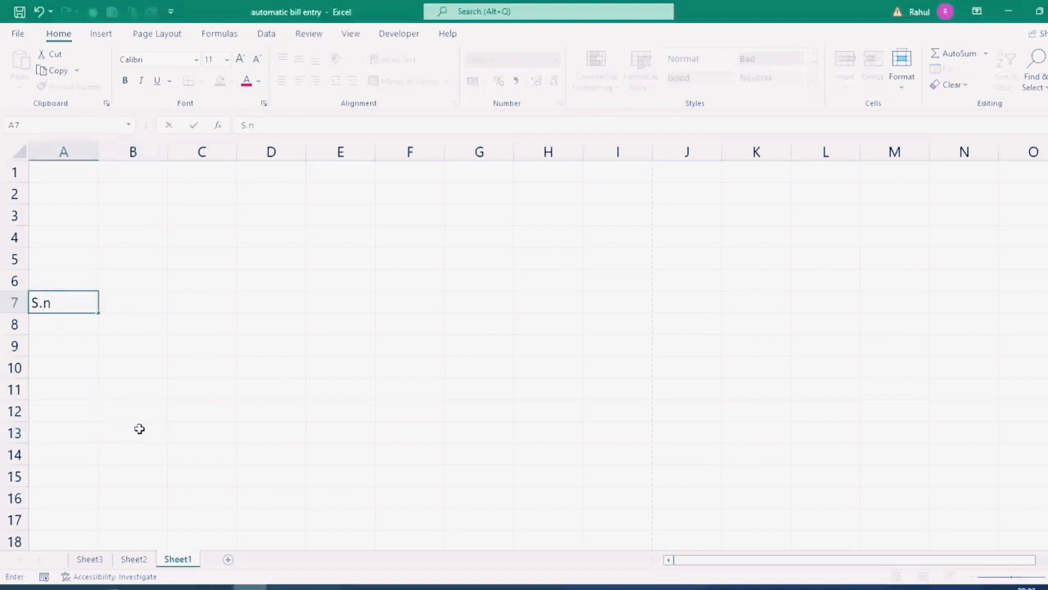
{"action": "type", "text": ".No."}
{"action": "key", "text": "Tab"}
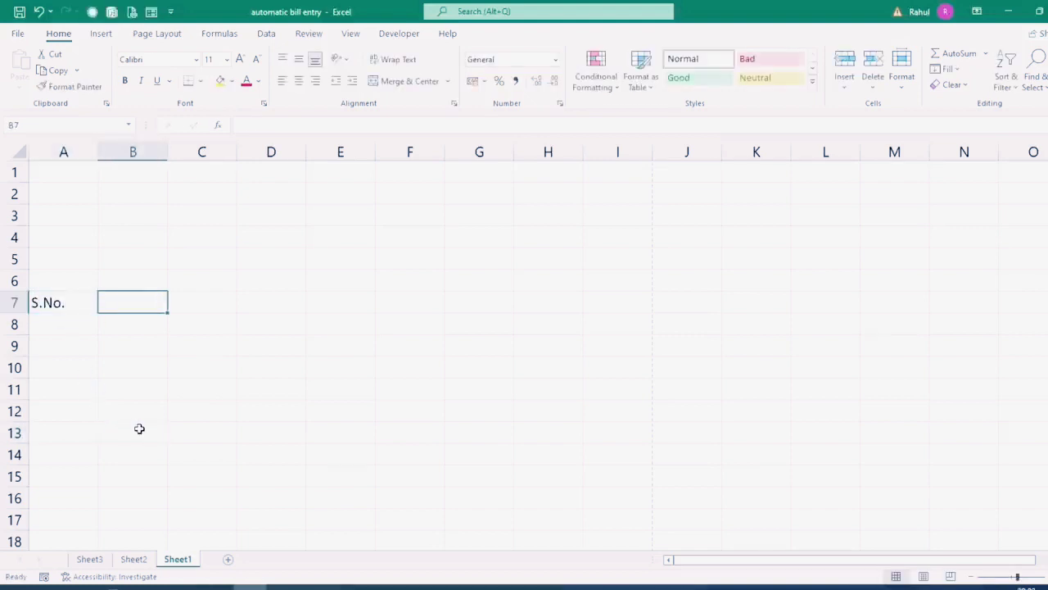
{"action": "type", "text": "Particulars"}
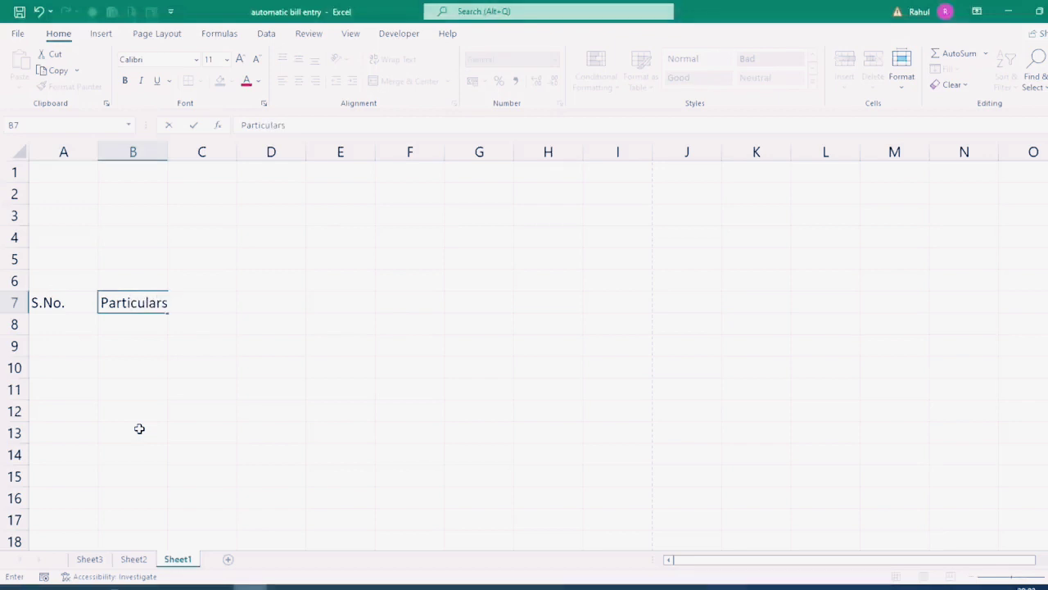
{"action": "key", "text": "Tab"}
{"action": "type", "text": "Rate"}
{"action": "key", "text": "Tab"}
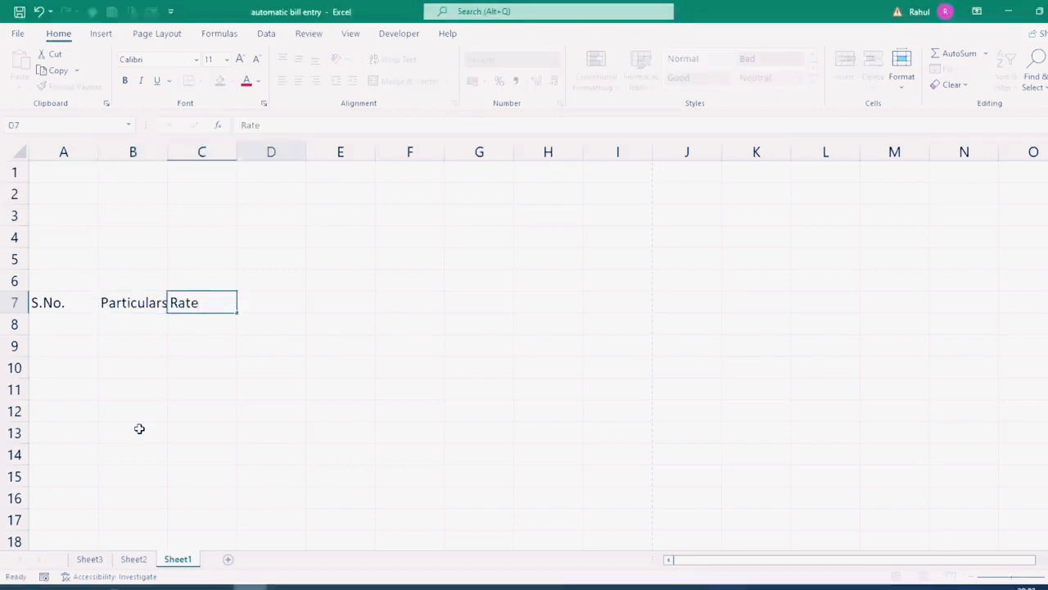
{"action": "type", "text": "Quan"}
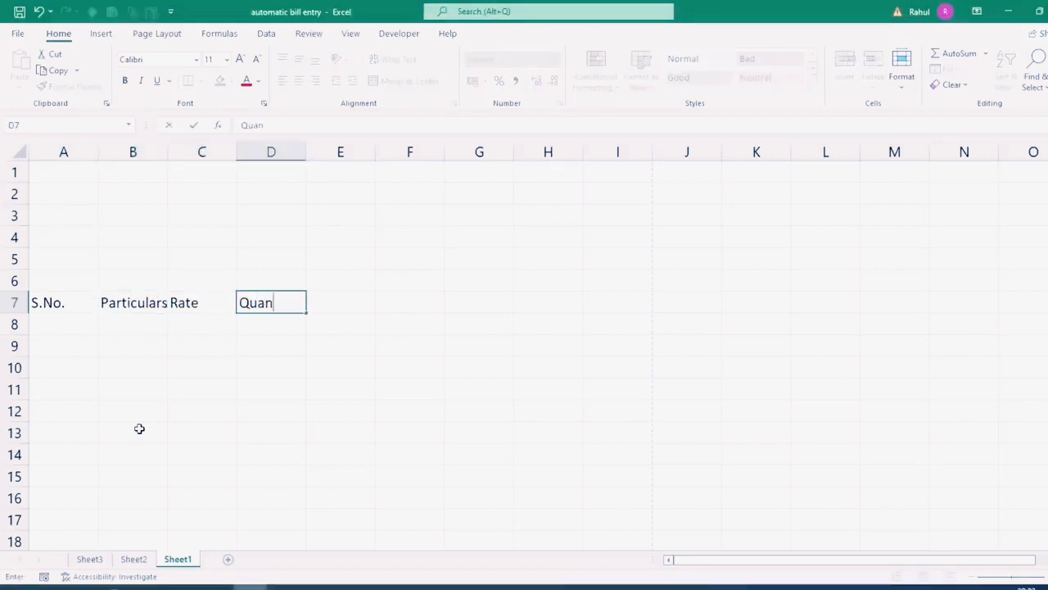
{"action": "type", "text": "tity"}
{"action": "key", "text": "Tab"}
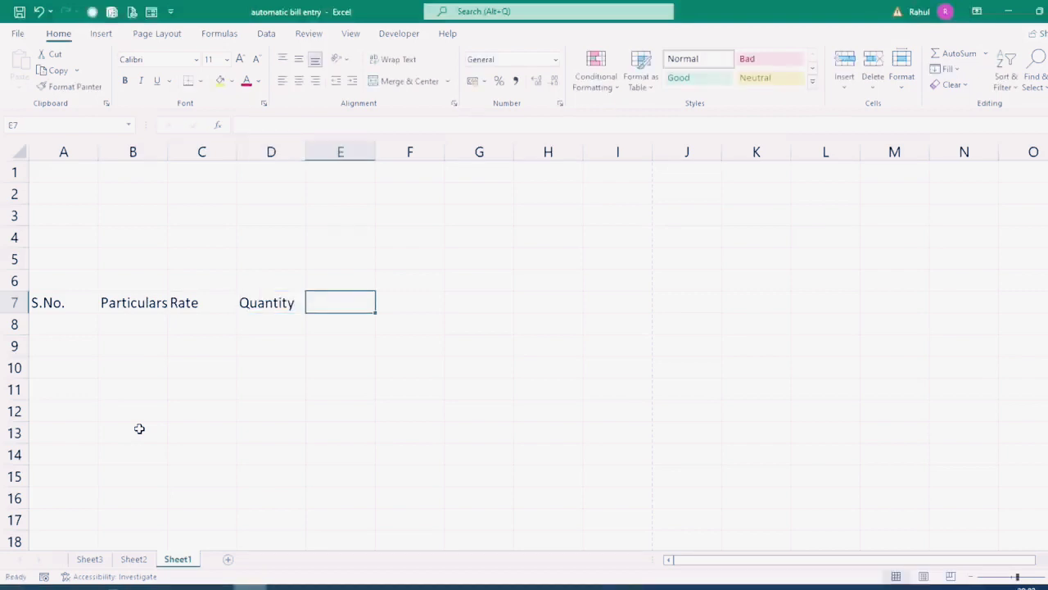
{"action": "type", "text": "Amount"}
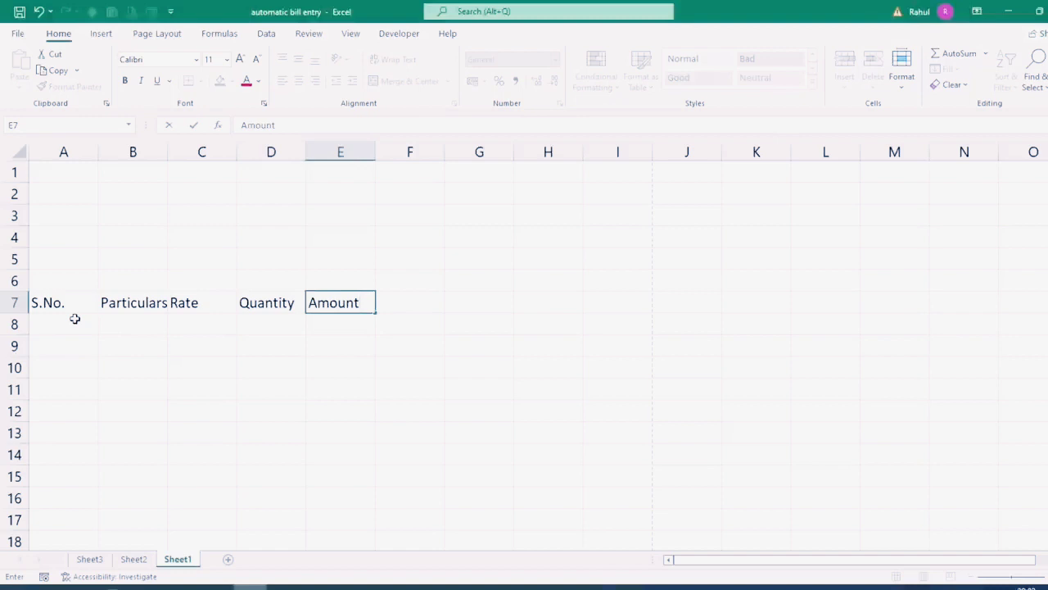
{"action": "left_click", "coordinate": [229, 372]}
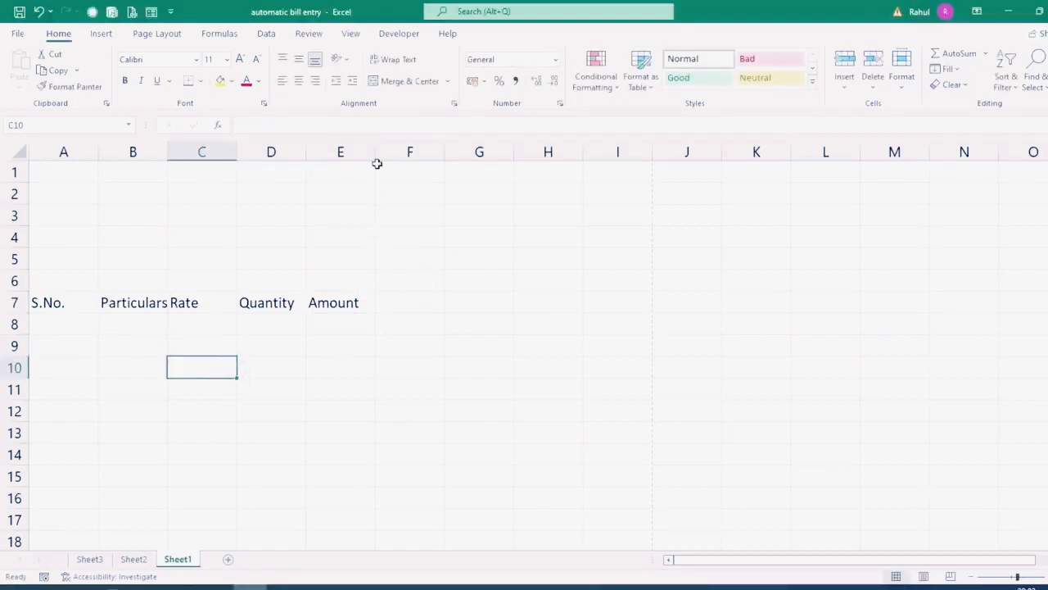
Step: Widen column B substantially and columns A, C, D and E to fit their headings
{"action": "left_click_drag", "start_coordinate": [169, 156], "coordinate": [378, 239]}
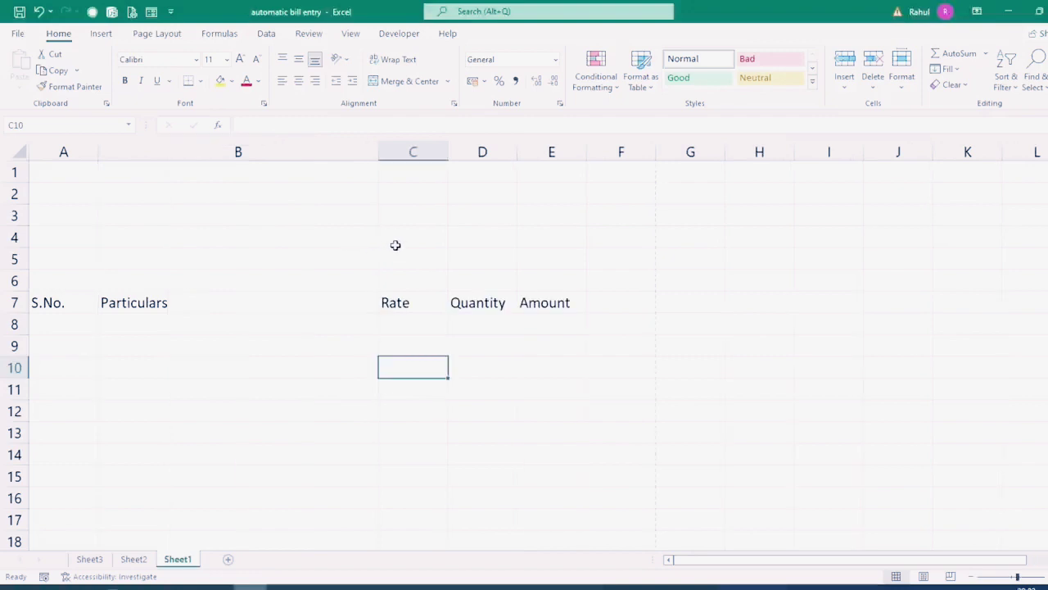
{"action": "left_click_drag", "start_coordinate": [448, 153], "coordinate": [466, 178]}
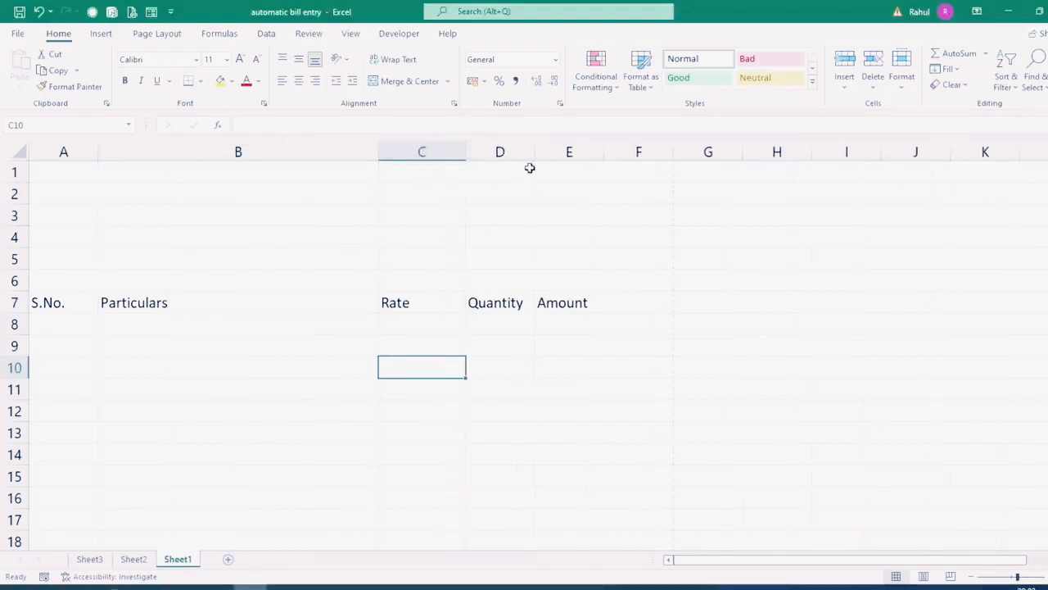
{"action": "left_click_drag", "start_coordinate": [535, 153], "coordinate": [553, 173]}
{"action": "left_click_drag", "start_coordinate": [622, 152], "coordinate": [637, 160]}
{"action": "left_click_drag", "start_coordinate": [99, 153], "coordinate": [119, 171]}
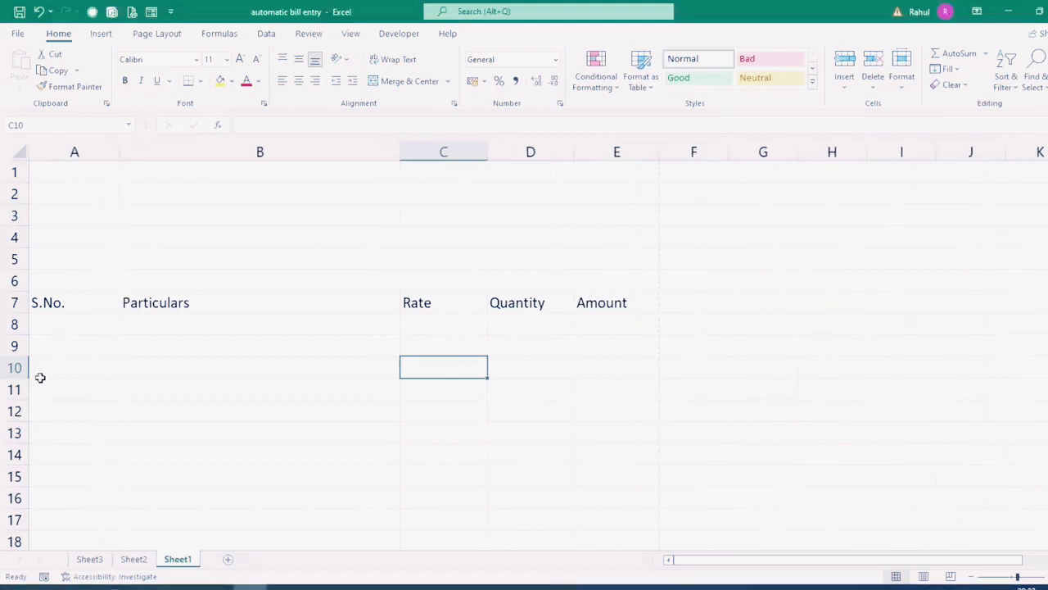
Step: Select the heading row A7:E7 and return to cell A1
{"action": "left_click_drag", "start_coordinate": [87, 303], "coordinate": [344, 305]}
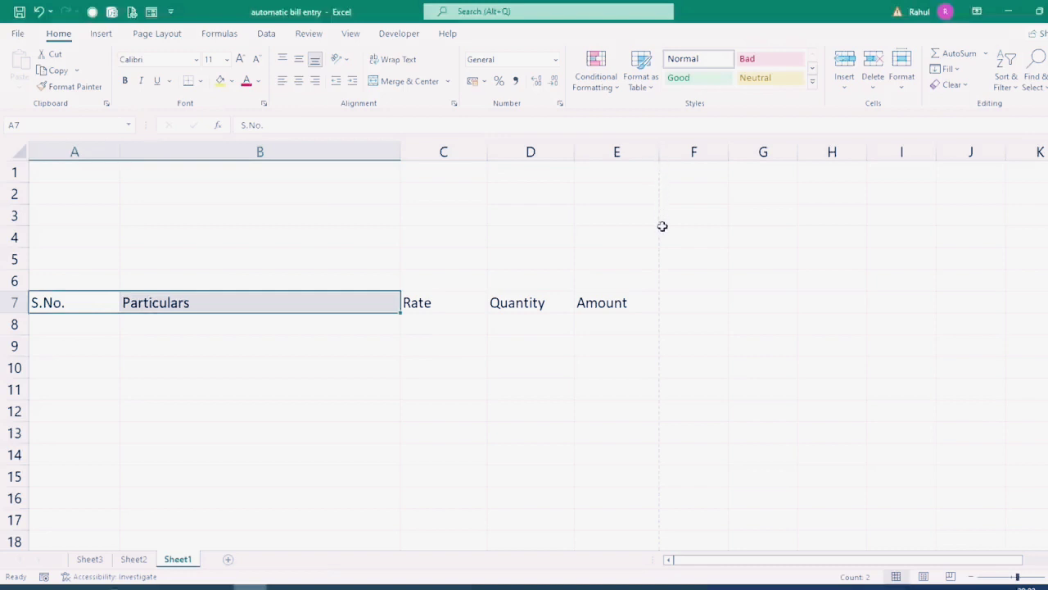
{"action": "left_click_drag", "start_coordinate": [74, 304], "coordinate": [592, 304]}
{"action": "scroll", "coordinate": [94, 189], "scroll_direction": "up", "scroll_amount": 2}
{"action": "left_click", "coordinate": [94, 185]}
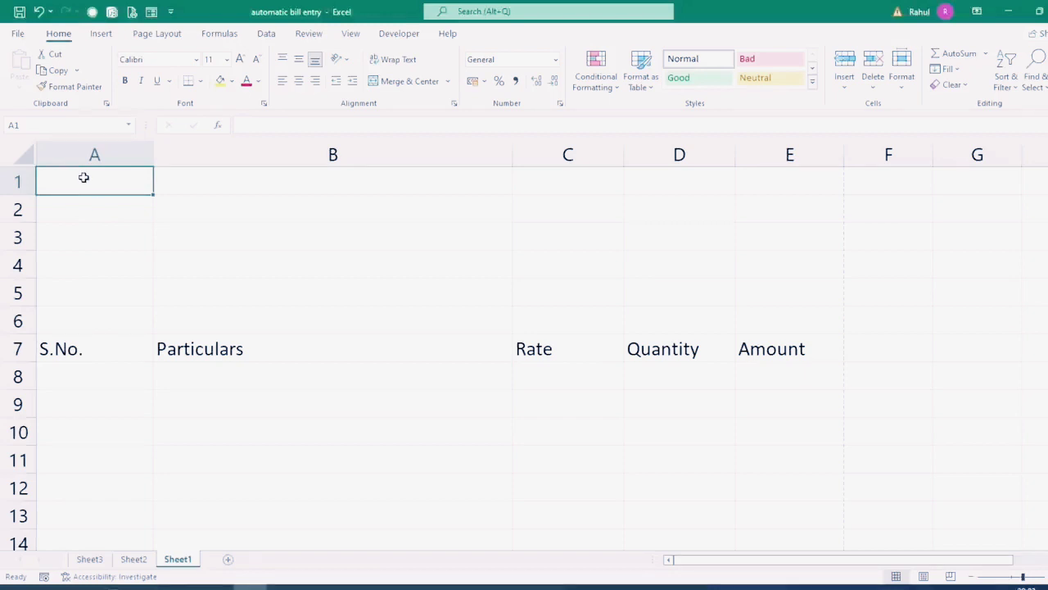
Step: Enter 'Mohan Garments Private Limited' and its two address lines in A1:A3, selecting A1:E3
{"action": "type", "text": "Mohan "}
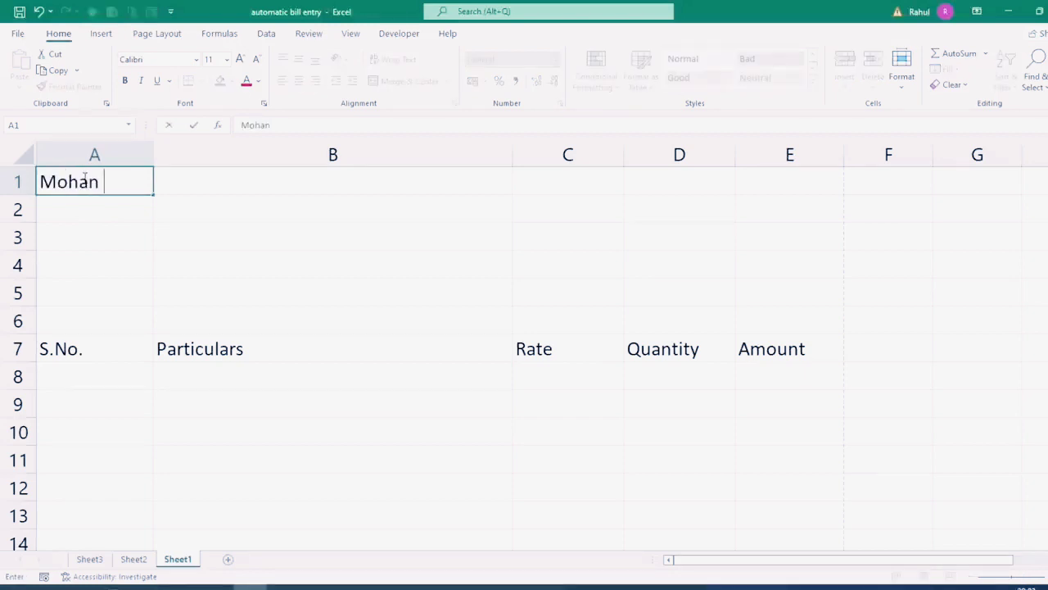
{"action": "type", "text": "Garments Private Limited"}
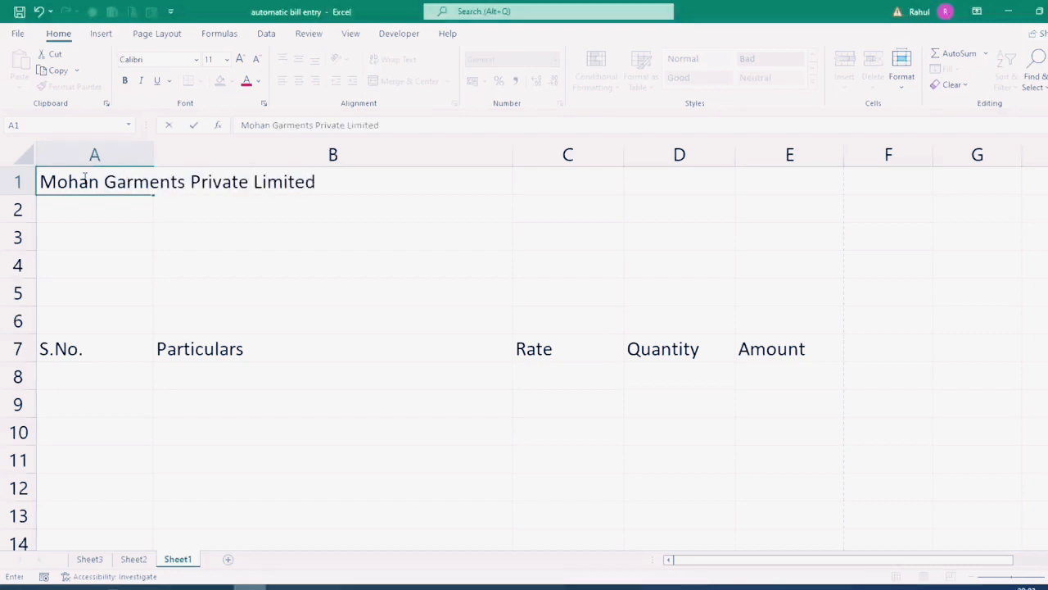
{"action": "key", "text": "Return"}
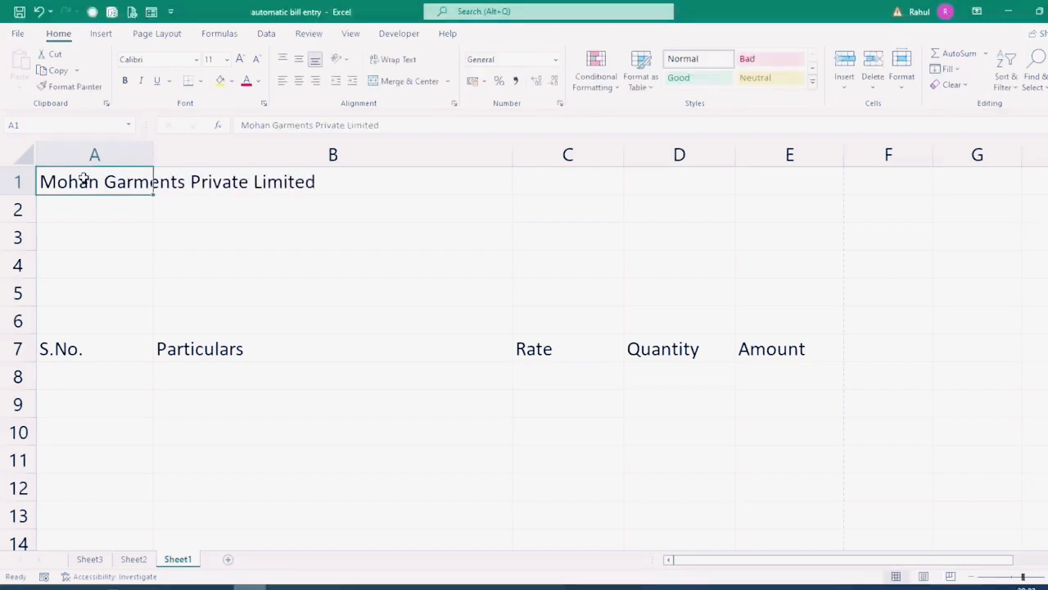
{"action": "type", "text": "Barola,"}
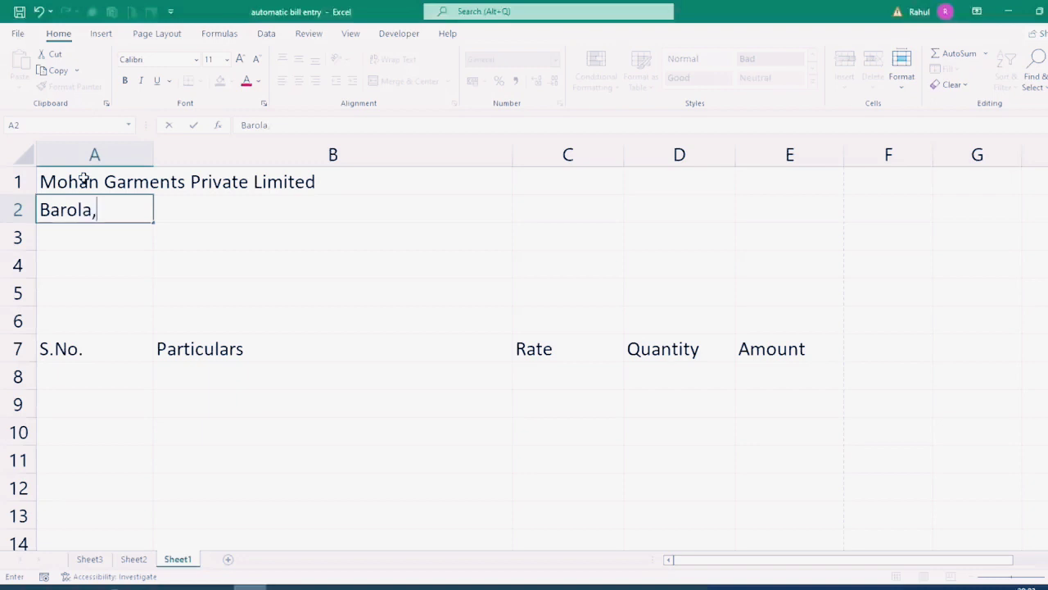
{"action": "type", "text": " Sector -49, Mai"}
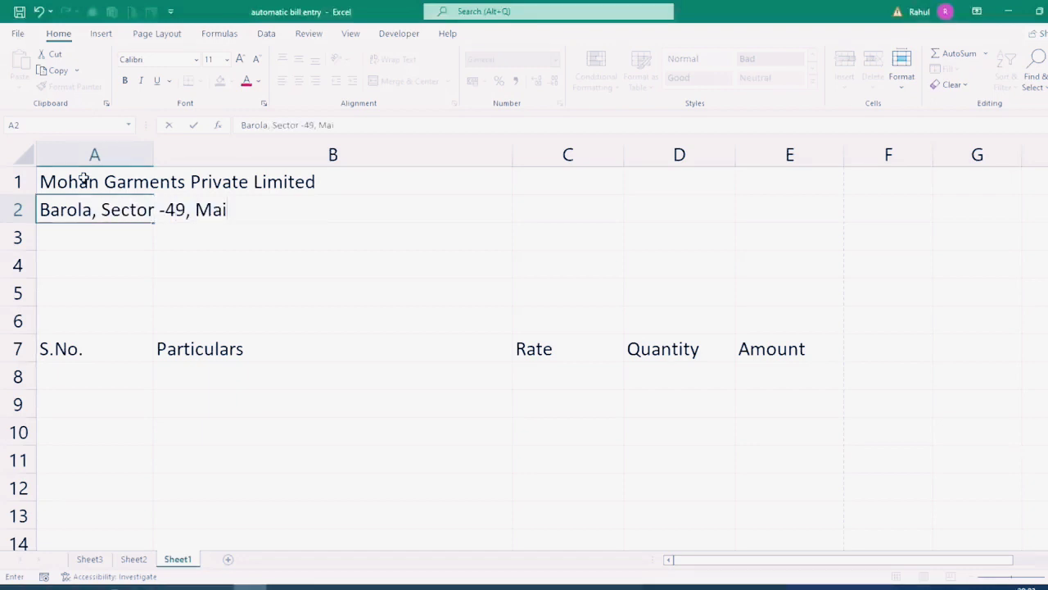
{"action": "type", "text": "n Market Near"}
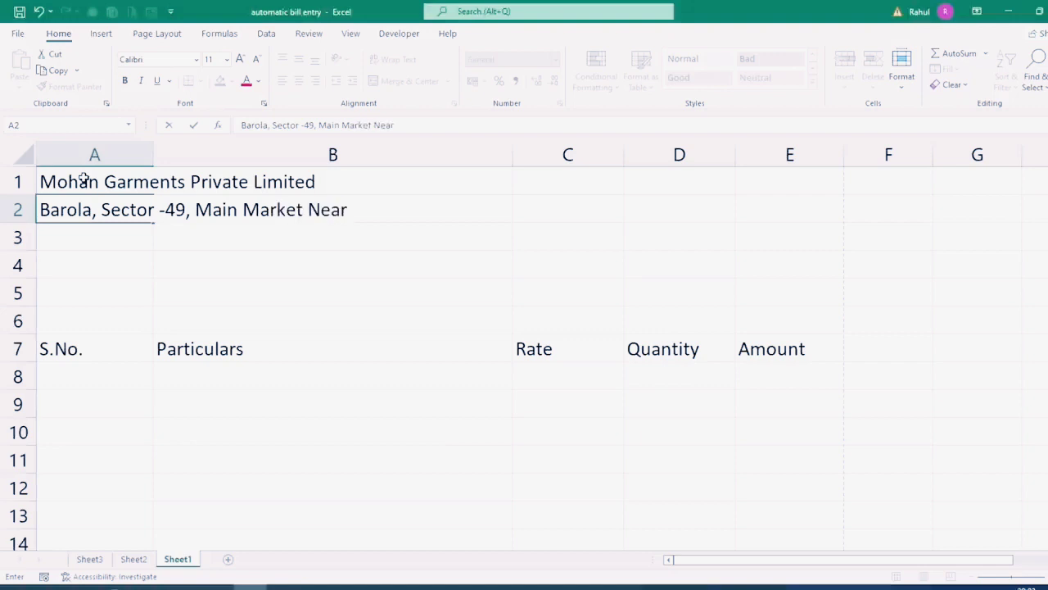
{"action": "type", "text": " Verma Jewellers"}
{"action": "key", "text": "Return"}
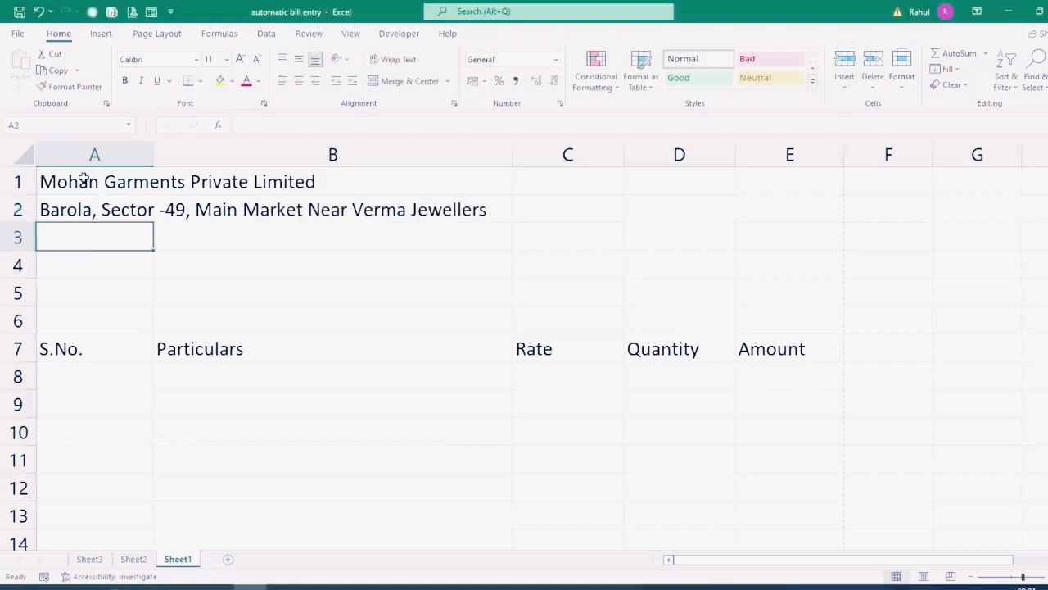
{"action": "type", "text": "Noida, UP "}
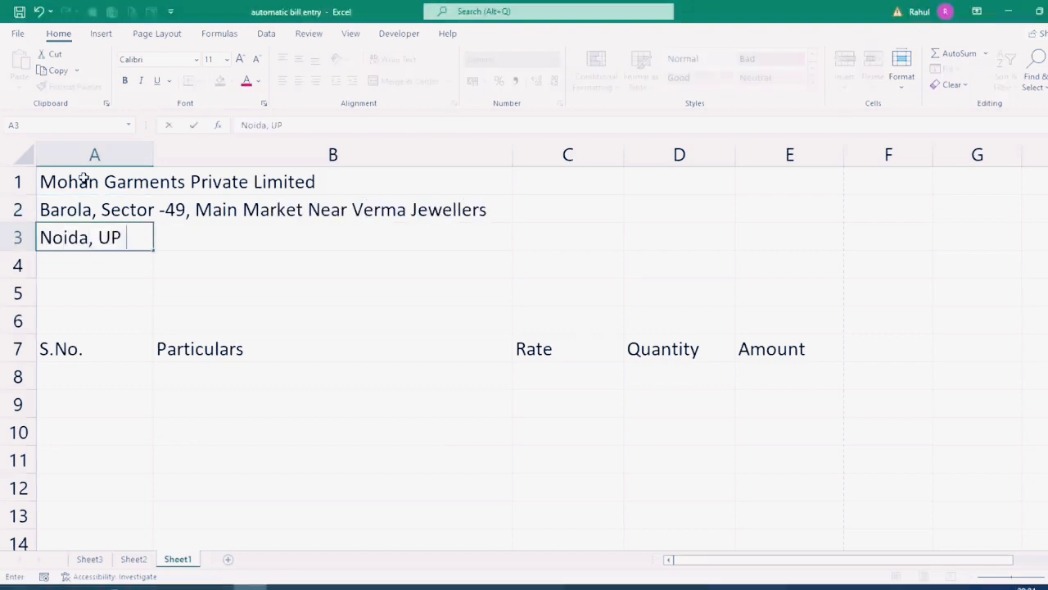
{"action": "type", "text": "201301"}
{"action": "key", "text": "Return"}
{"action": "left_click_drag", "start_coordinate": [71, 180], "coordinate": [82, 229]}
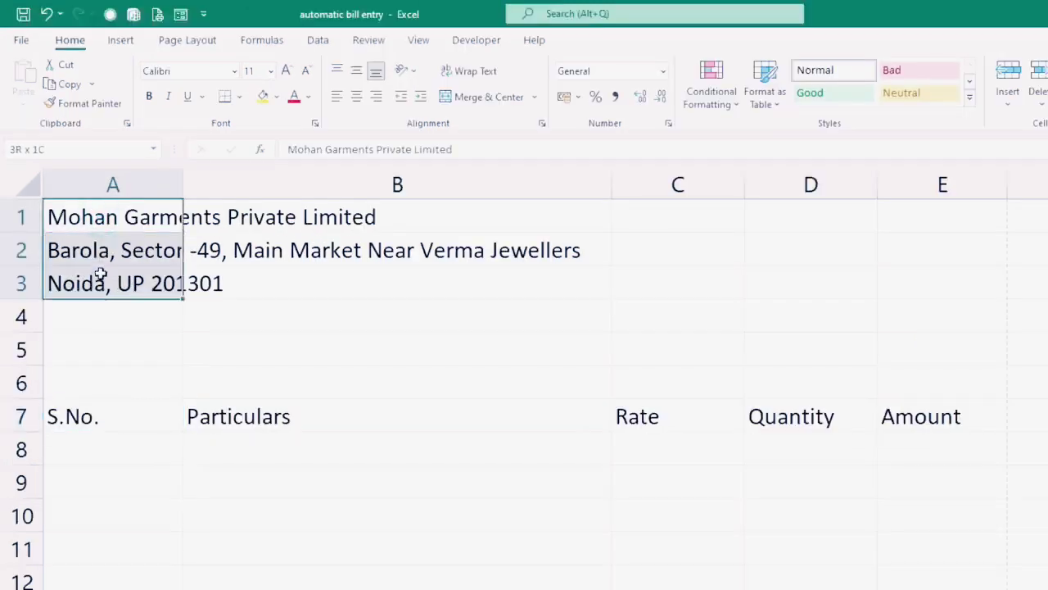
{"action": "left_click_drag", "start_coordinate": [100, 275], "coordinate": [912, 255]}
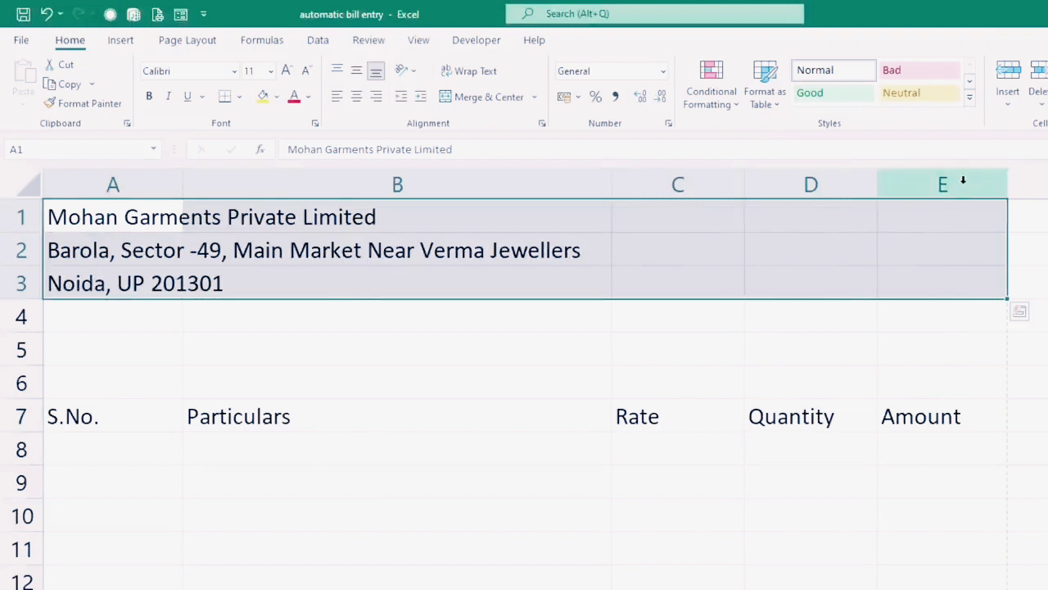
Step: Merge rows 1–3 across A–E, centred and top-aligned
{"action": "left_click", "coordinate": [535, 97]}
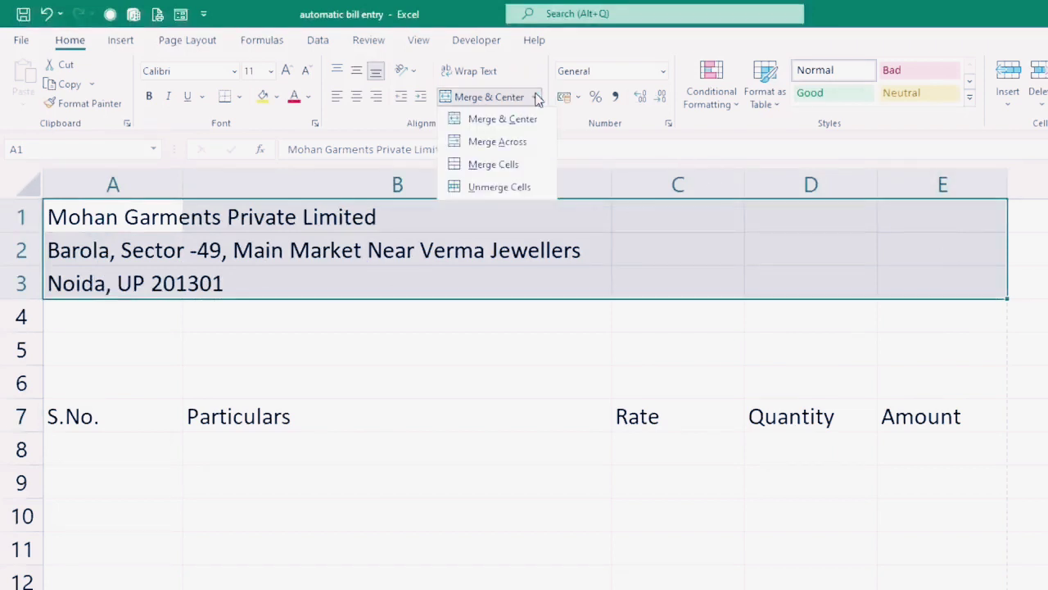
{"action": "left_click", "coordinate": [488, 142]}
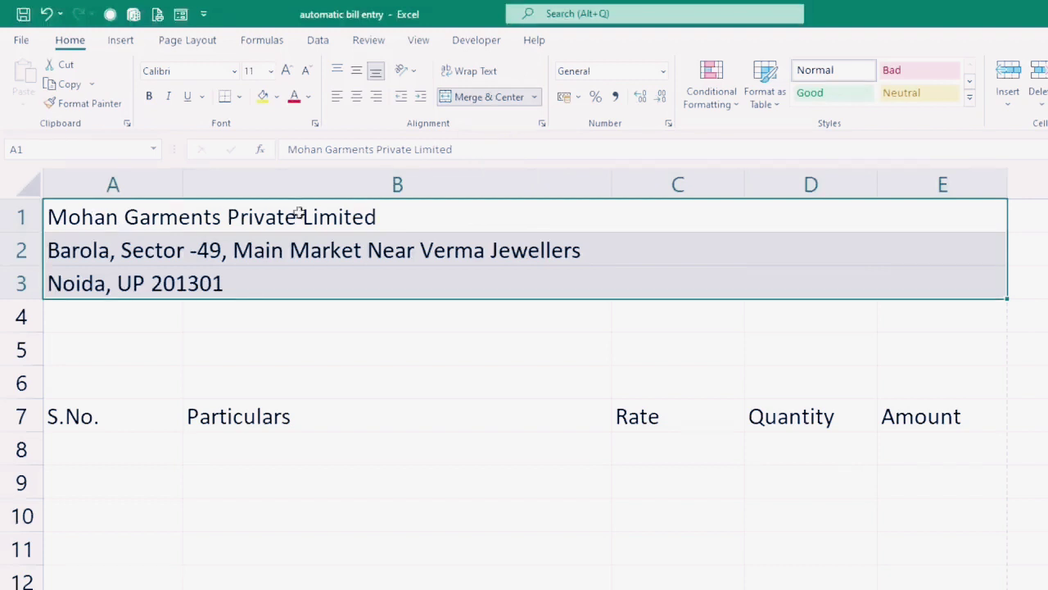
{"action": "left_click", "coordinate": [354, 98]}
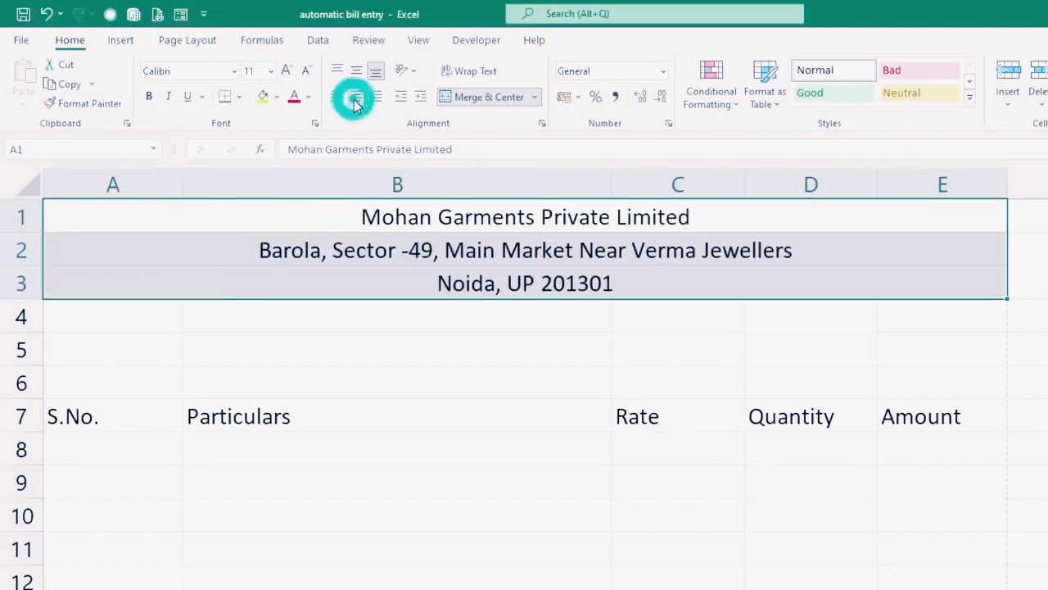
{"action": "left_click", "coordinate": [335, 72]}
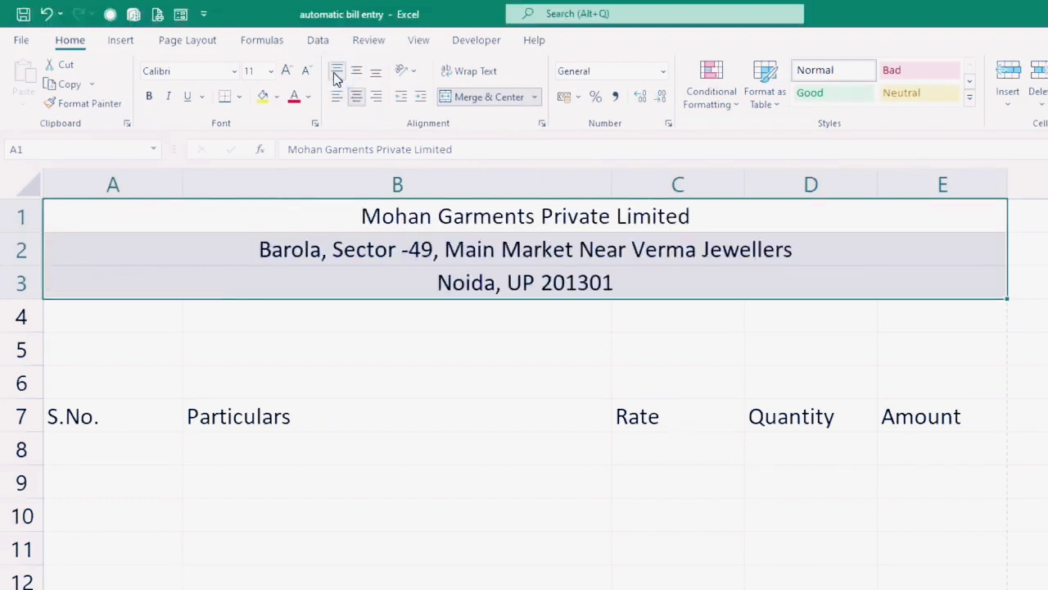
Step: Make the company name bold at 14 pt
{"action": "left_click", "coordinate": [377, 212]}
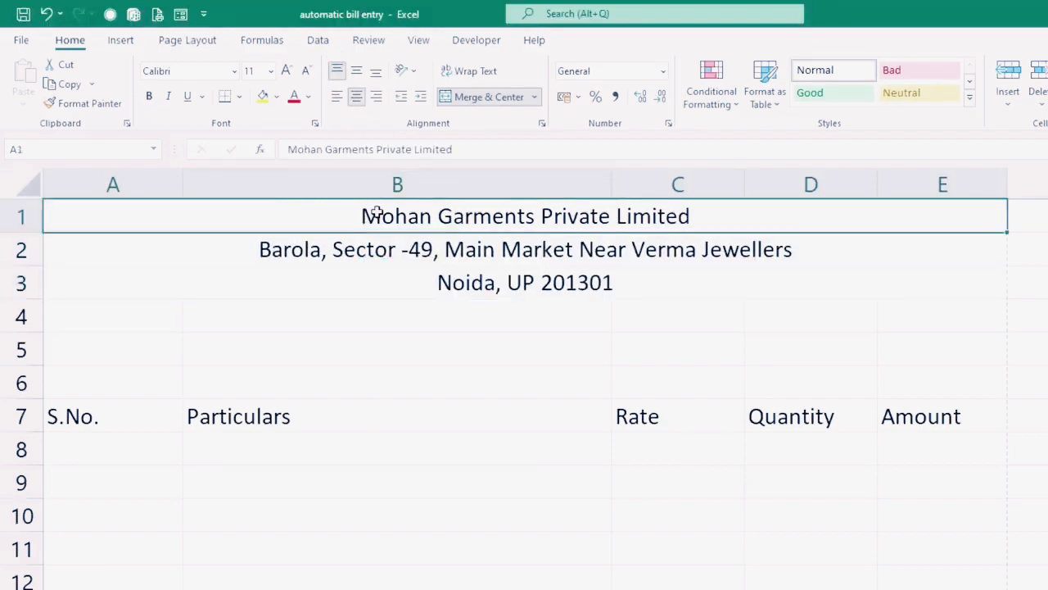
{"action": "left_click", "coordinate": [285, 72]}
{"action": "left_click", "coordinate": [285, 71]}
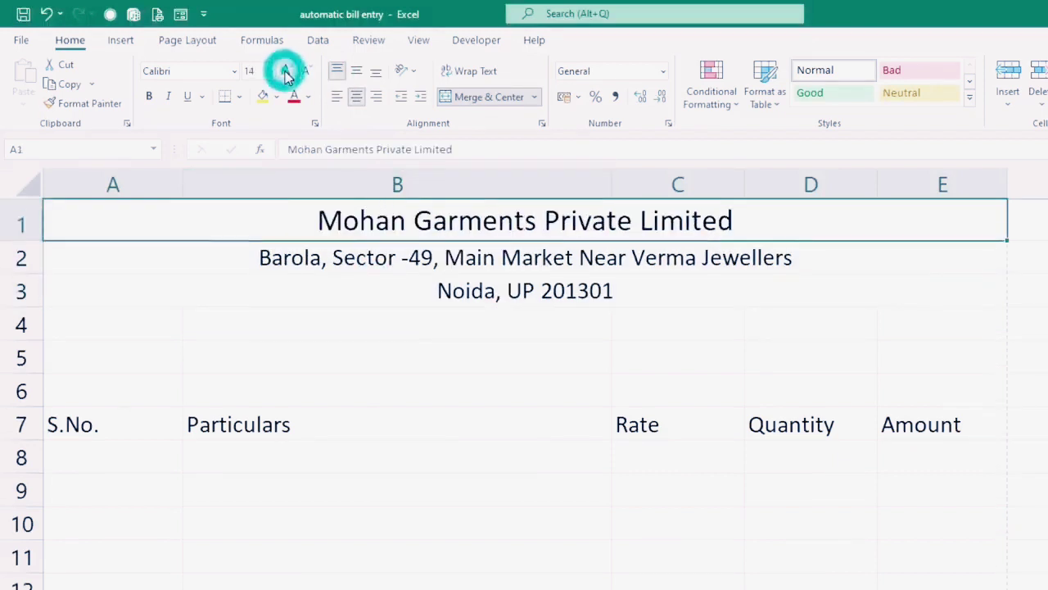
{"action": "left_click", "coordinate": [149, 96]}
{"action": "left_click_drag", "start_coordinate": [271, 229], "coordinate": [279, 289]}
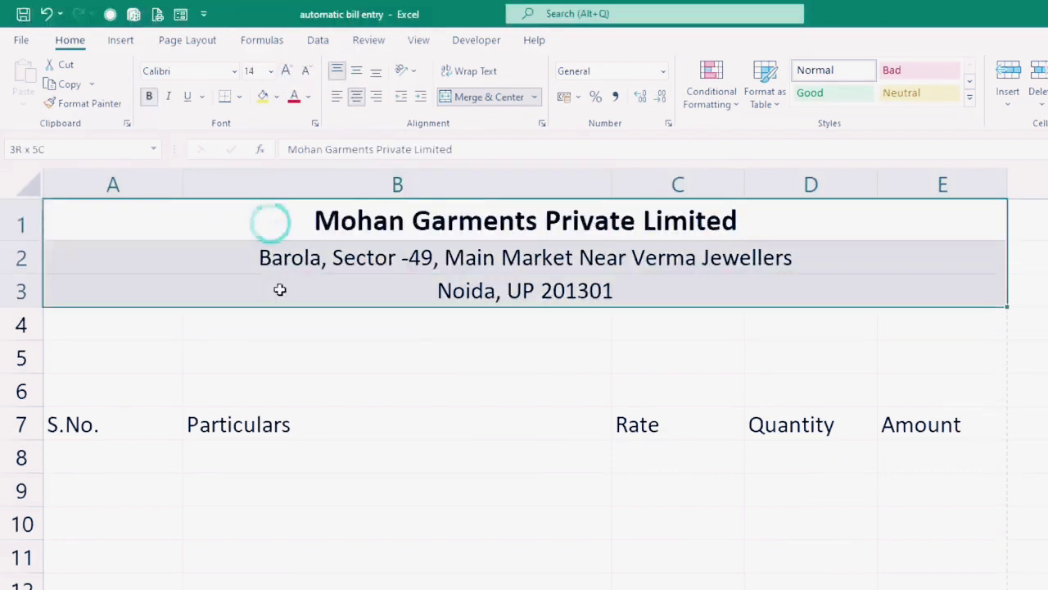
{"action": "left_click", "coordinate": [276, 97]}
Step: Fill the header rows A1:E3 green with white text
{"action": "left_click", "coordinate": [263, 294]}
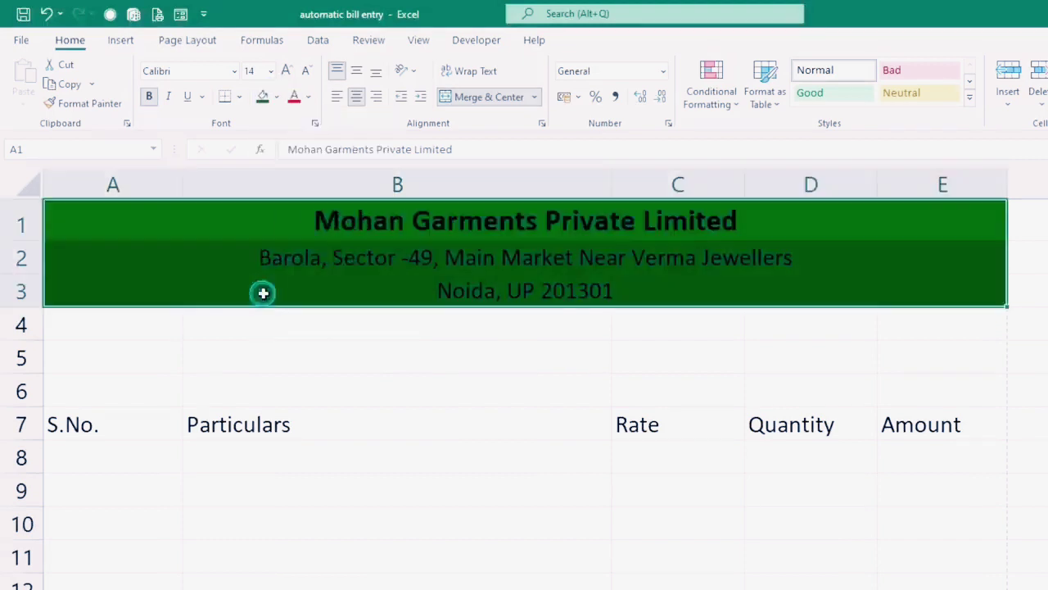
{"action": "left_click", "coordinate": [307, 97]}
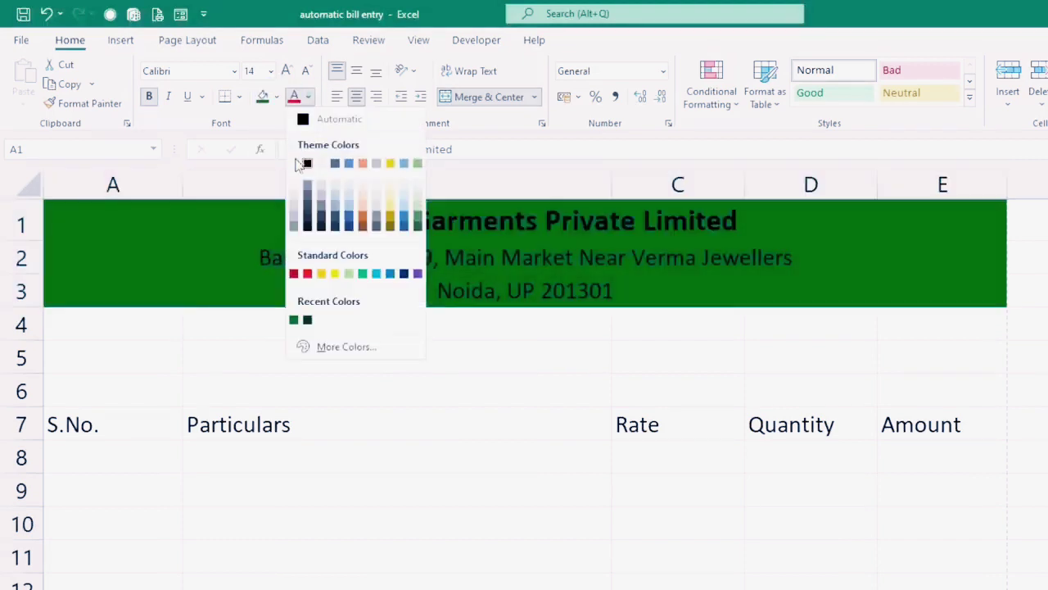
{"action": "left_click", "coordinate": [296, 167]}
Step: Make the white address line bold italic and merge A4:E4
{"action": "left_click", "coordinate": [291, 270]}
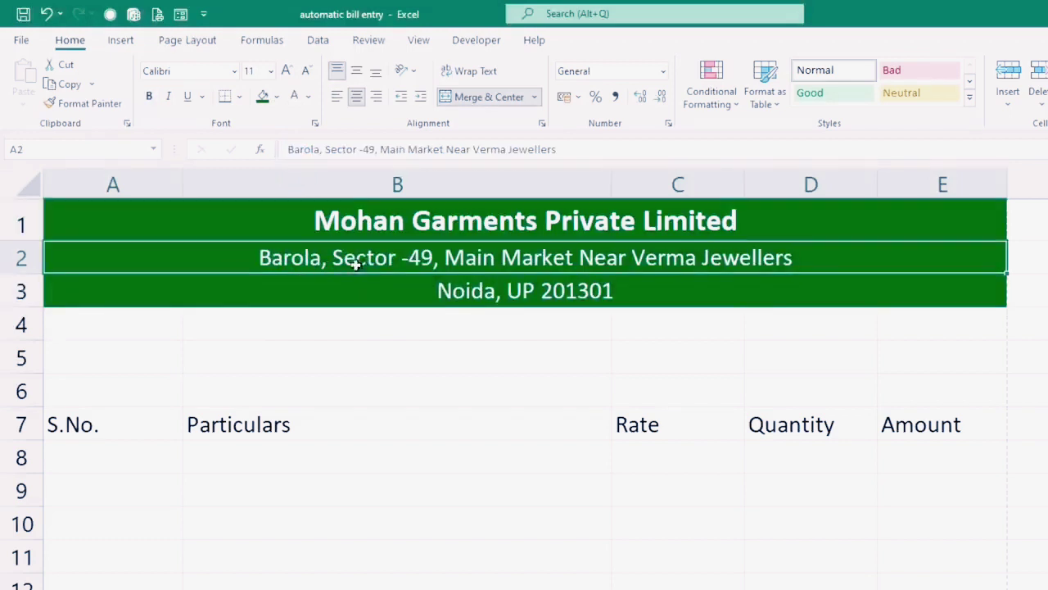
{"action": "left_click", "coordinate": [168, 97]}
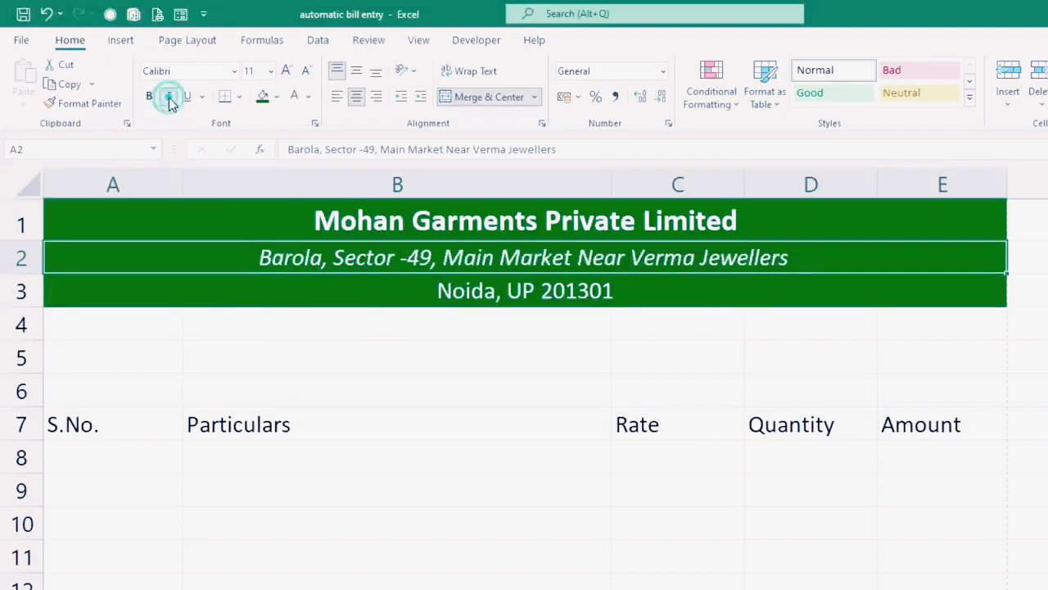
{"action": "left_click", "coordinate": [149, 97]}
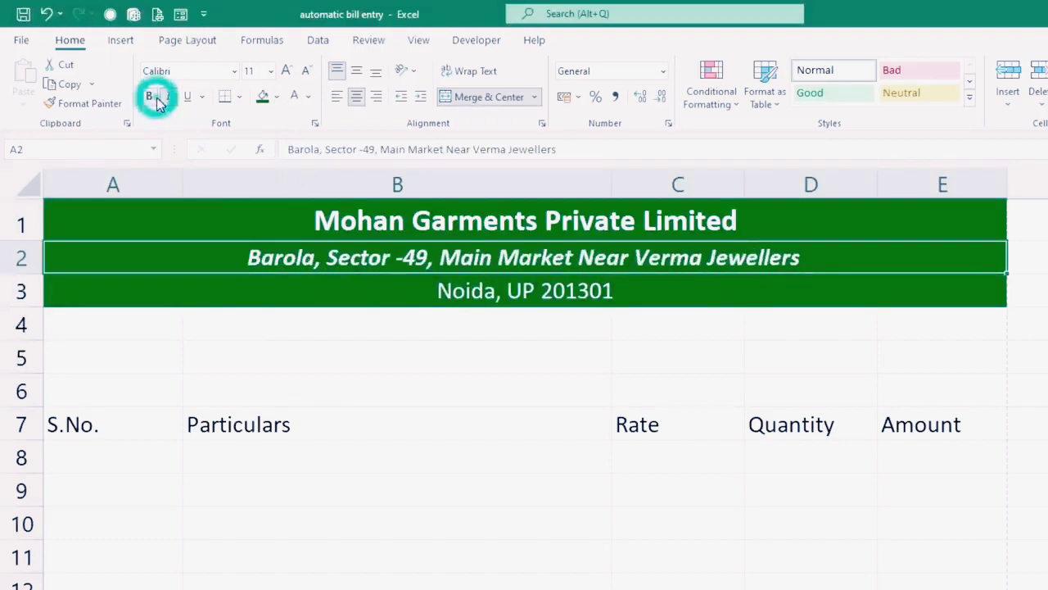
{"action": "left_click", "coordinate": [308, 96]}
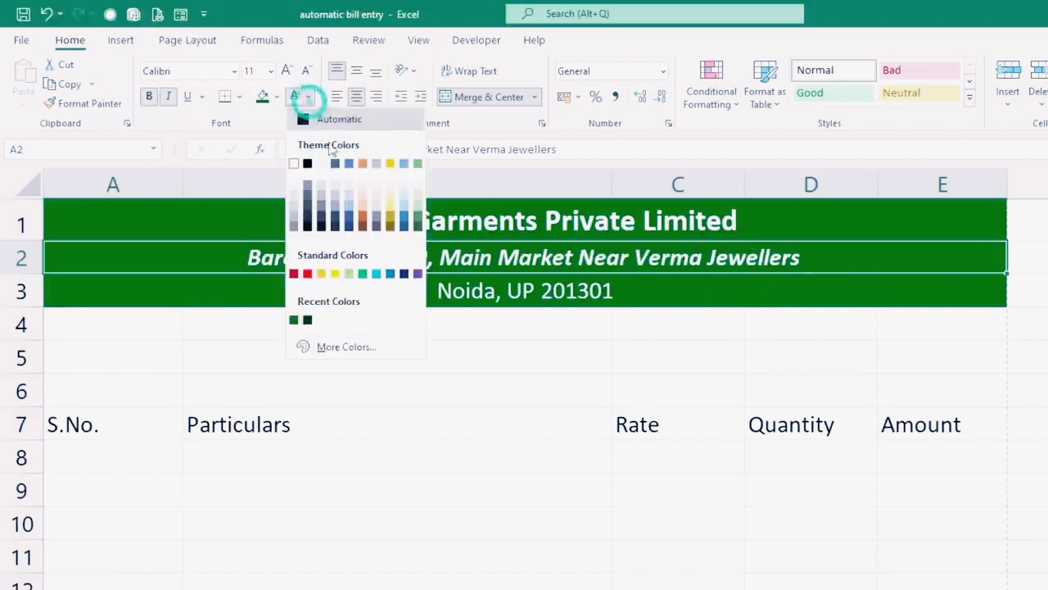
{"action": "left_click", "coordinate": [391, 191]}
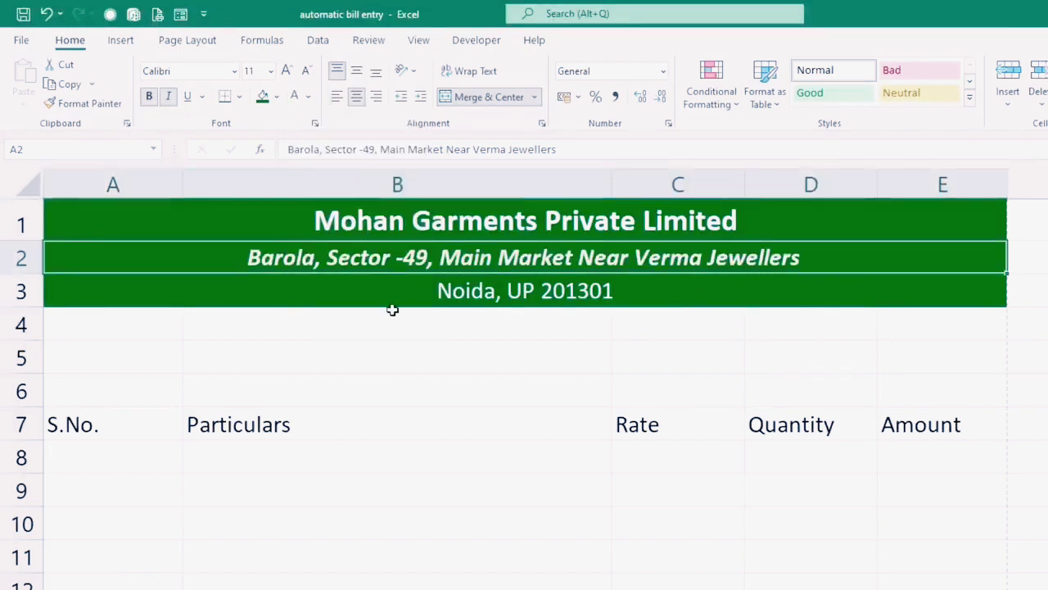
{"action": "left_click_drag", "start_coordinate": [114, 324], "coordinate": [917, 325]}
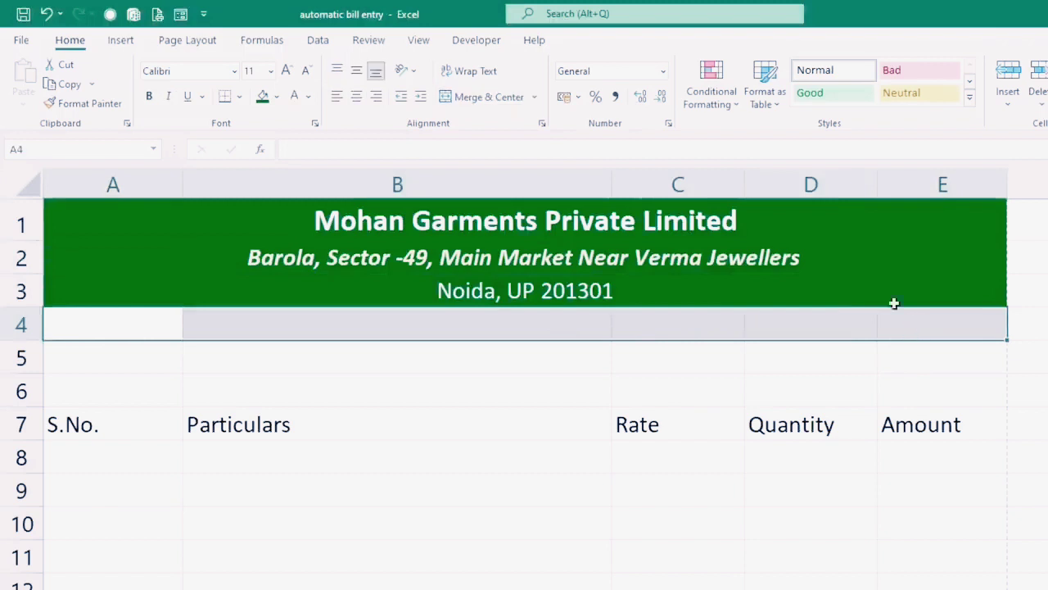
{"action": "left_click", "coordinate": [487, 98]}
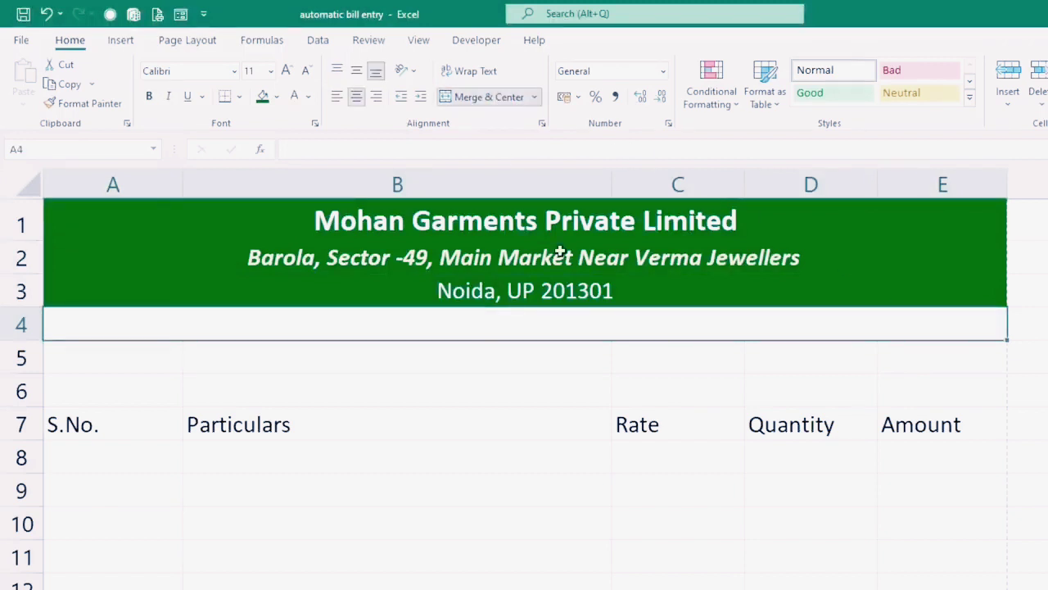
Step: Add a bold, size-14 'INVOICE' title on yellow fill in merged row 4
{"action": "type", "text": "INVOICE"}
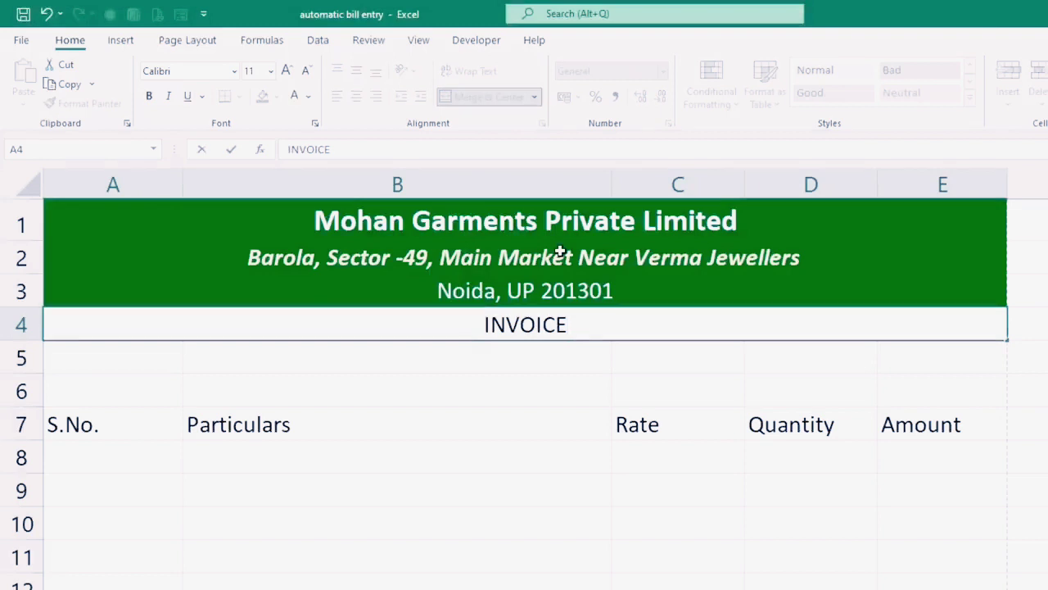
{"action": "left_click", "coordinate": [500, 421]}
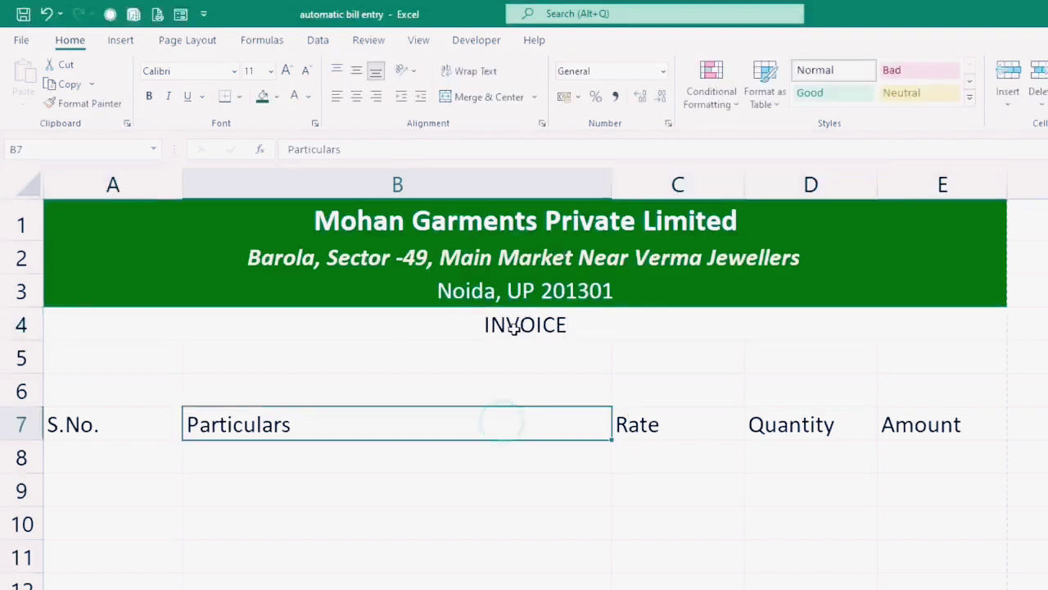
{"action": "left_click", "coordinate": [509, 324]}
{"action": "left_click", "coordinate": [276, 96]}
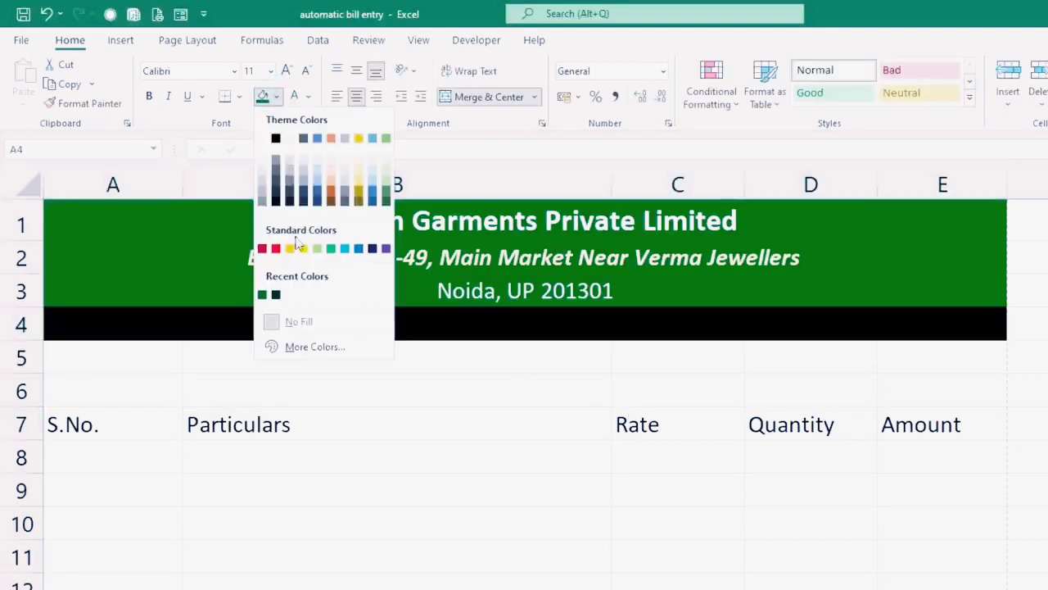
{"action": "left_click", "coordinate": [307, 247]}
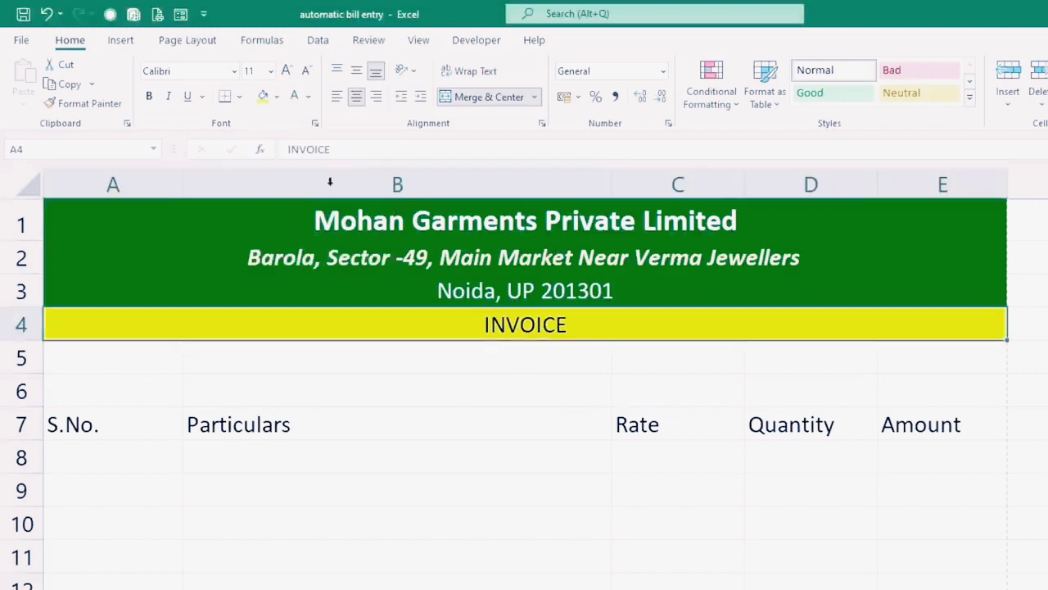
{"action": "left_click", "coordinate": [148, 96]}
{"action": "left_click", "coordinate": [286, 71]}
{"action": "left_click", "coordinate": [286, 71]}
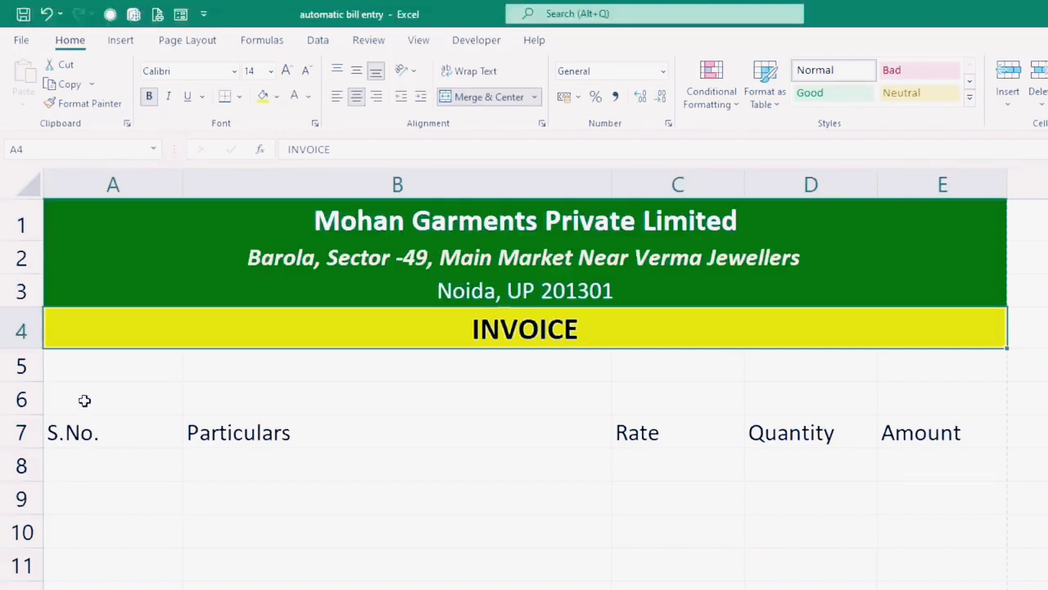
{"action": "left_click_drag", "start_coordinate": [107, 434], "coordinate": [784, 578]}
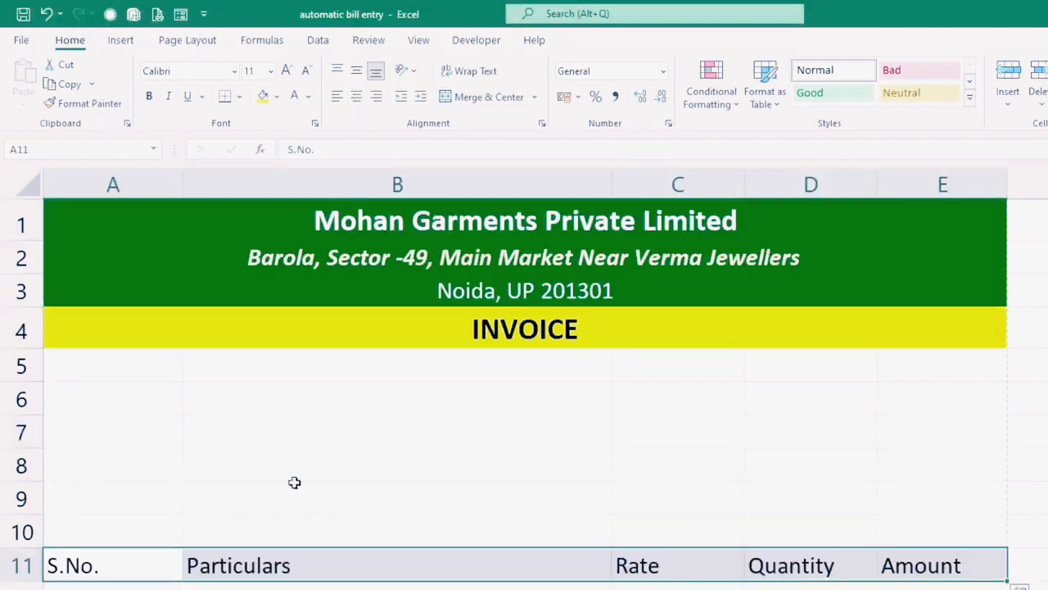
Step: Label A6 'Bill No.' and C6 'Date.:'
{"action": "left_click", "coordinate": [96, 391]}
{"action": "type", "text": "bIL"}
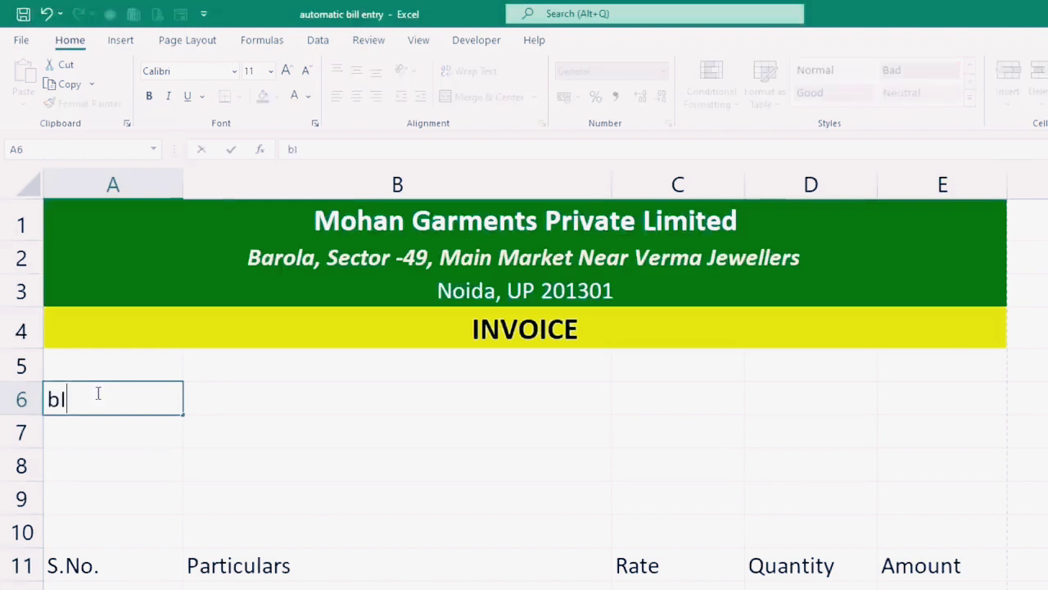
{"action": "key", "text": "BackSpace"}
{"action": "key", "text": "BackSpace"}
{"action": "key", "text": "BackSpace"}
{"action": "type", "text": "Bi"}
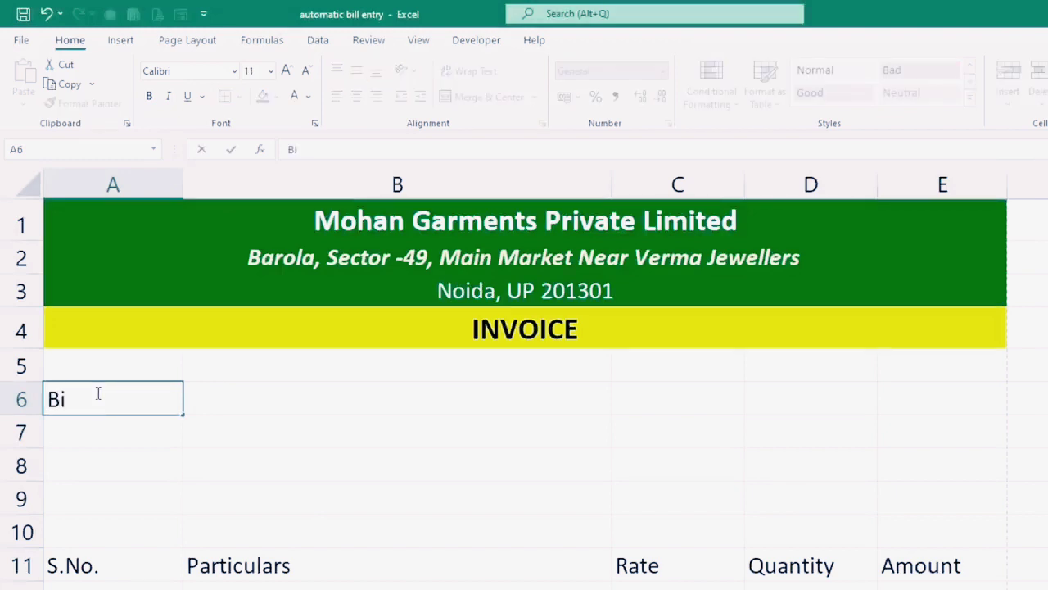
{"action": "type", "text": "ll No."}
{"action": "key", "text": "Tab"}
{"action": "key", "text": "Tab"}
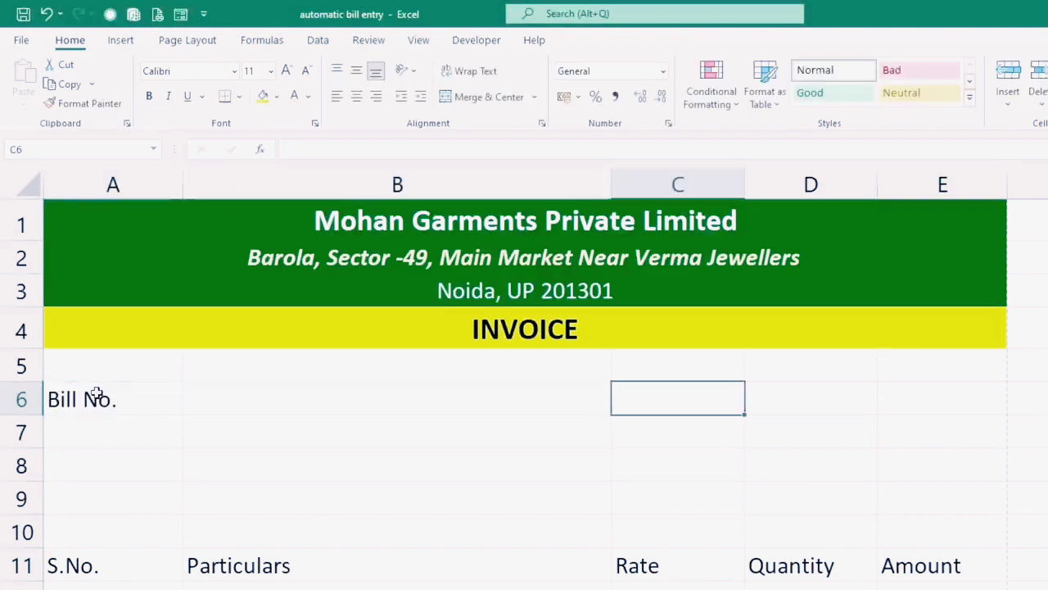
{"action": "type", "text": "Date"}
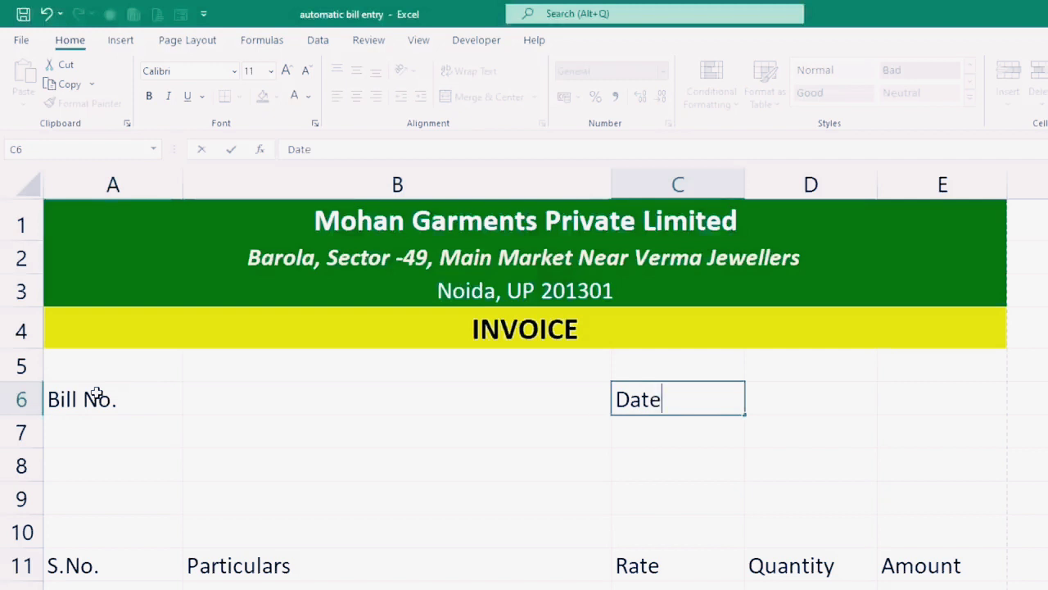
{"action": "type", "text": ".:"}
{"action": "key", "text": "Return"}
{"action": "key", "text": "Return"}
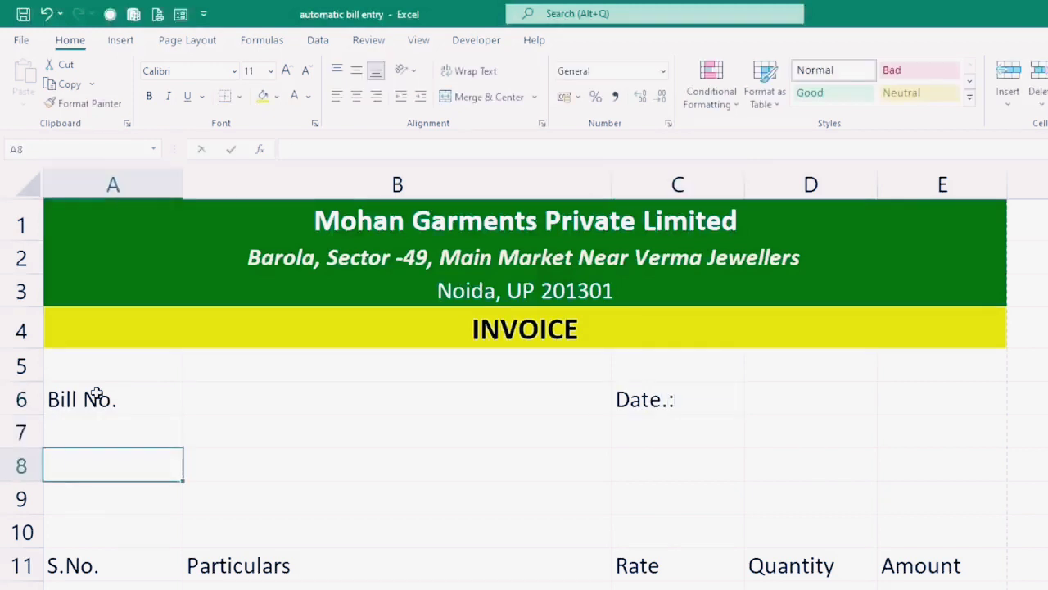
Step: Enter Name, Contact and Address labels in A8:A10, making A8 'Name :'
{"action": "type", "text": "Cu"}
{"action": "key", "text": "BackSpace"}
{"action": "key", "text": "BackSpace"}
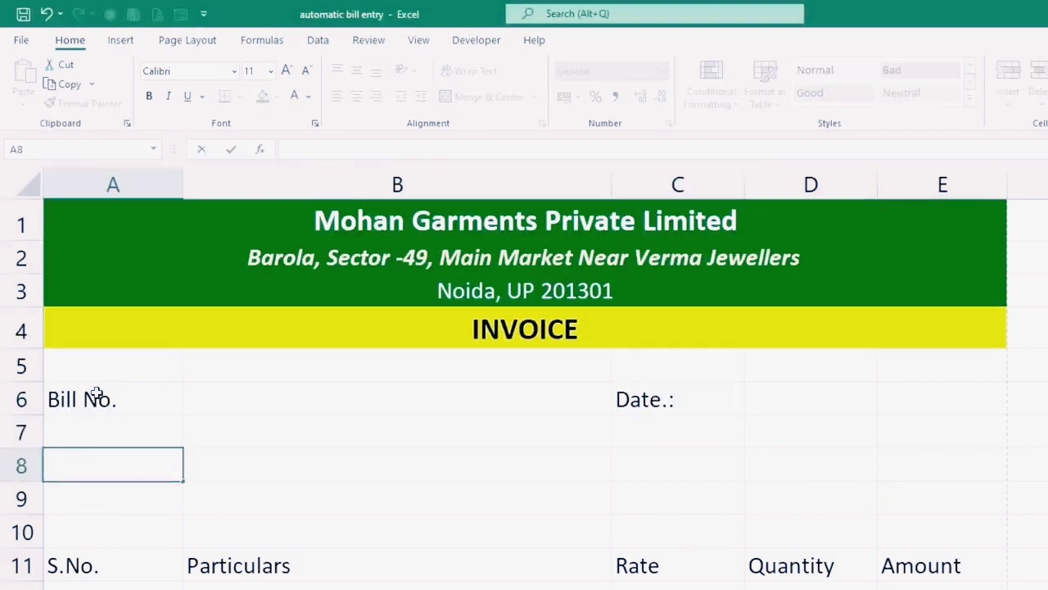
{"action": "type", "text": "Name"}
{"action": "key", "text": "Return"}
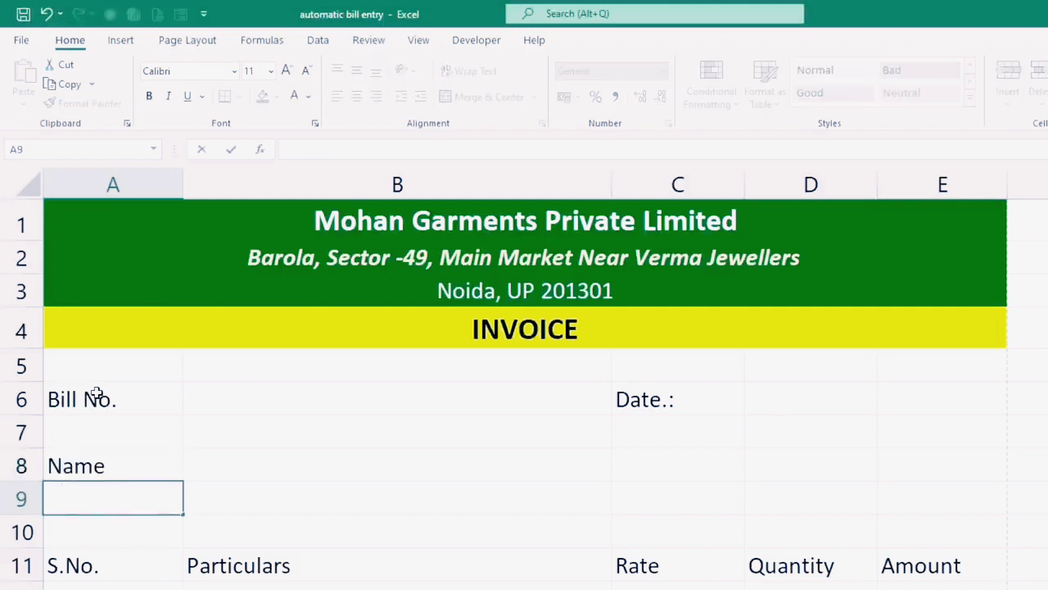
{"action": "type", "text": "Contact"}
{"action": "key", "text": "Return"}
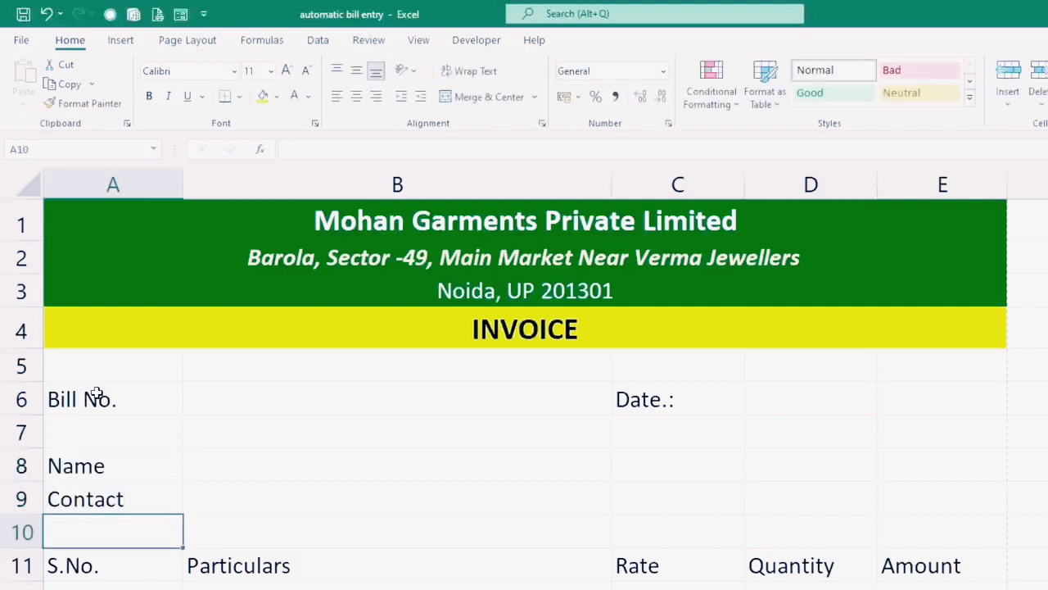
{"action": "type", "text": "Address"}
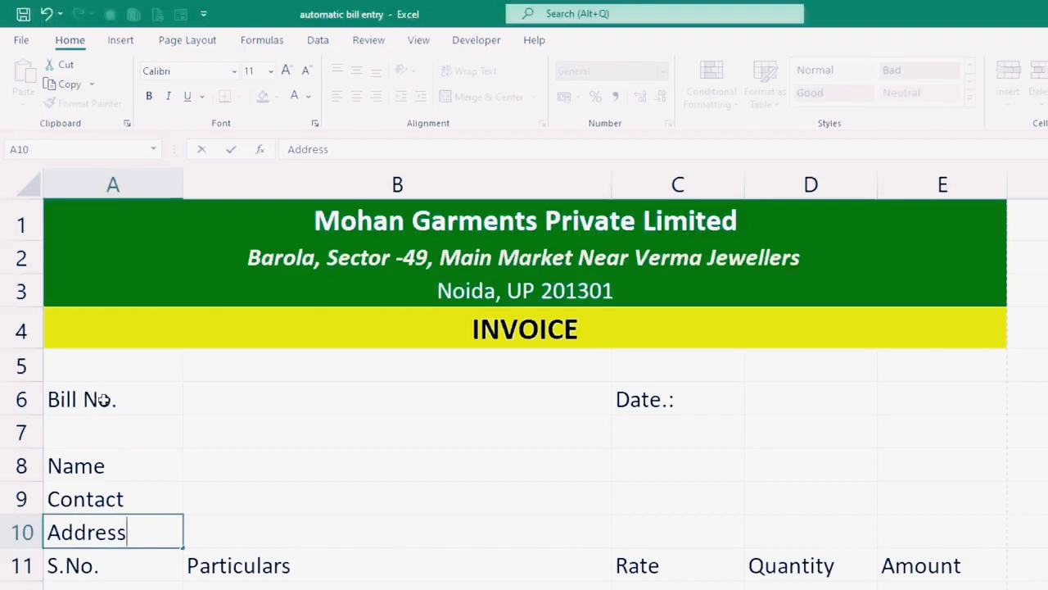
{"action": "double_click", "coordinate": [127, 474]}
{"action": "type", "text": ":"}
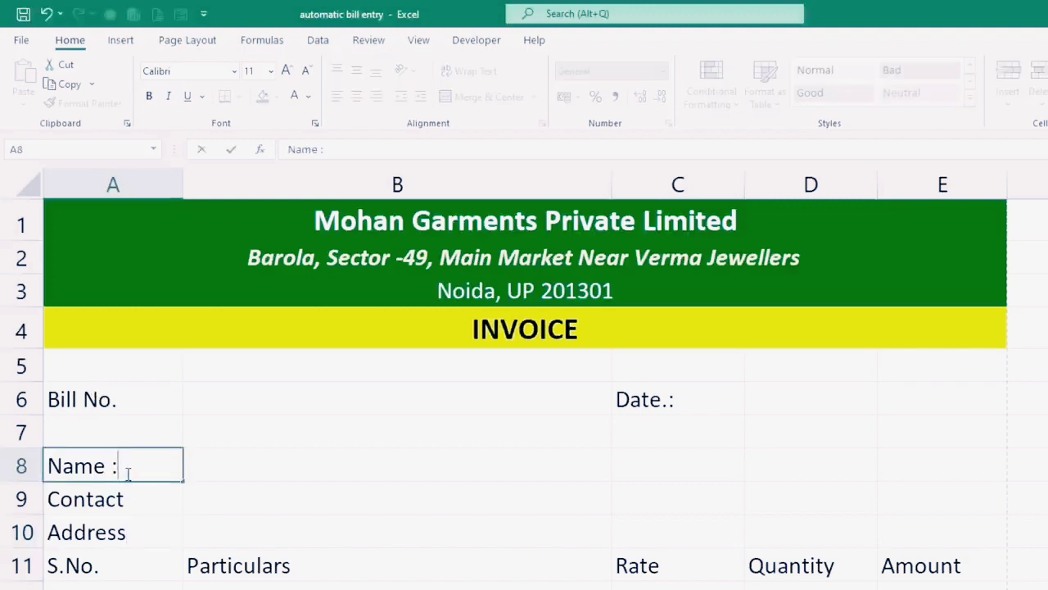
{"action": "key", "text": "Return"}
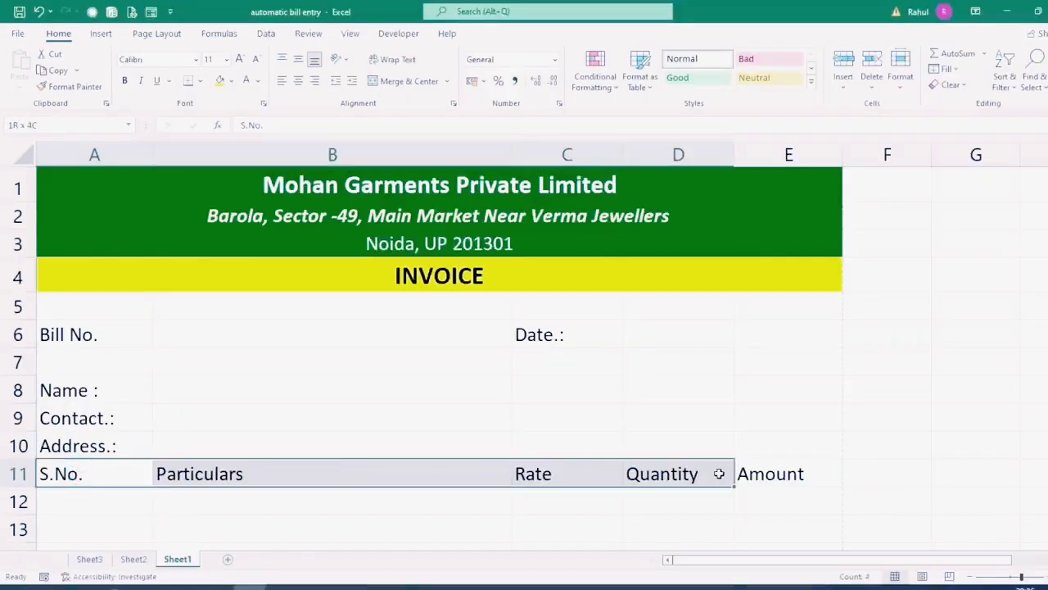
{"action": "left_click_drag", "start_coordinate": [858, 564], "coordinate": [971, 588]}
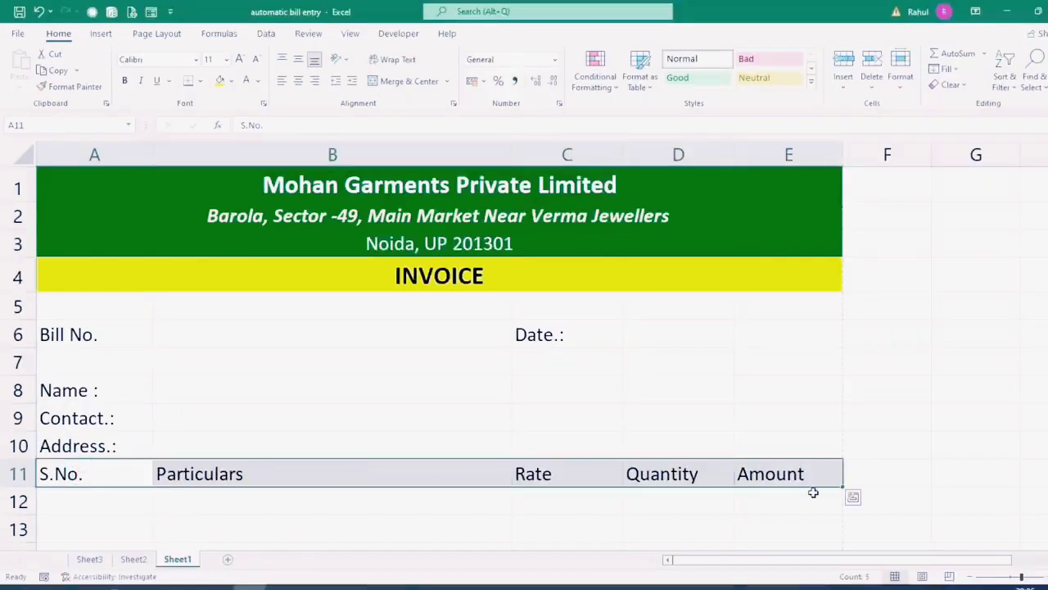
Step: Move the item headings to row 12 as bold, centred text on yellow
{"action": "left_click_drag", "start_coordinate": [813, 490], "coordinate": [808, 503]}
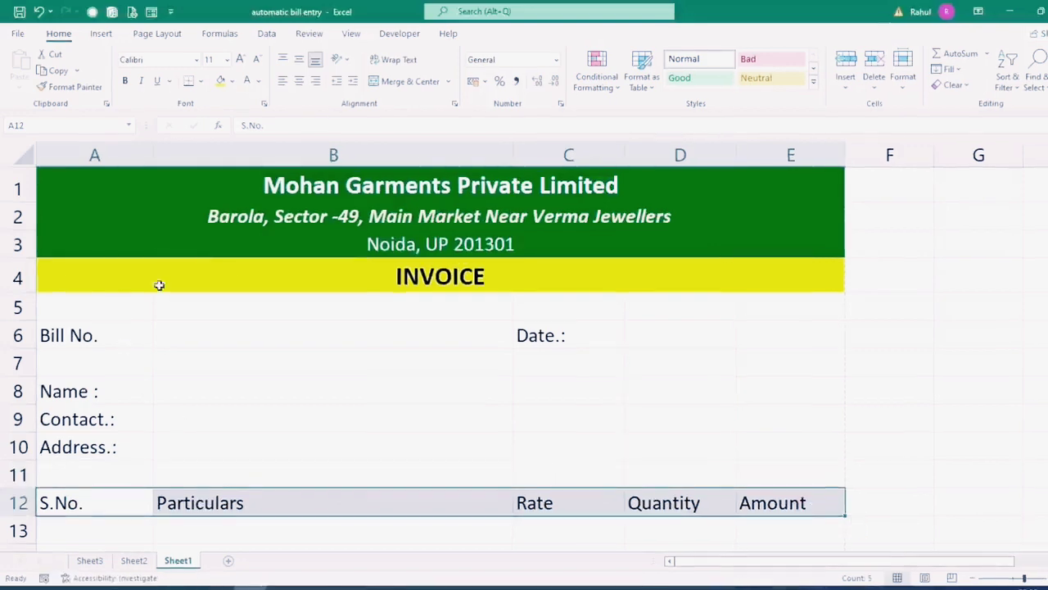
{"action": "left_click", "coordinate": [221, 82]}
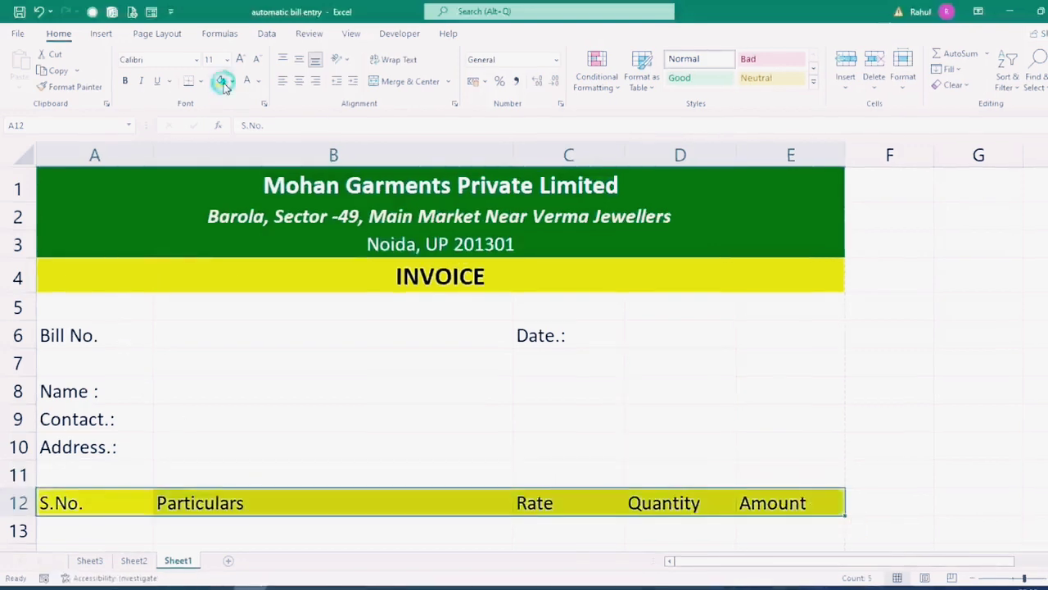
{"action": "left_click", "coordinate": [127, 81]}
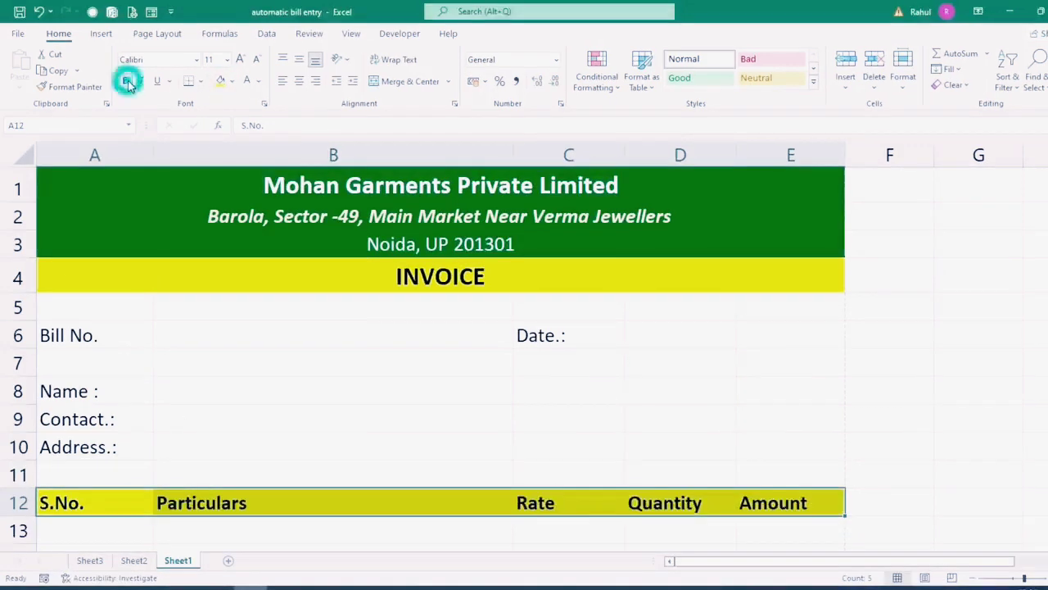
{"action": "left_click", "coordinate": [299, 81]}
{"action": "scroll", "coordinate": [346, 283], "scroll_direction": "down", "scroll_amount": 1}
{"action": "scroll", "coordinate": [347, 283], "scroll_direction": "up", "scroll_amount": 1}
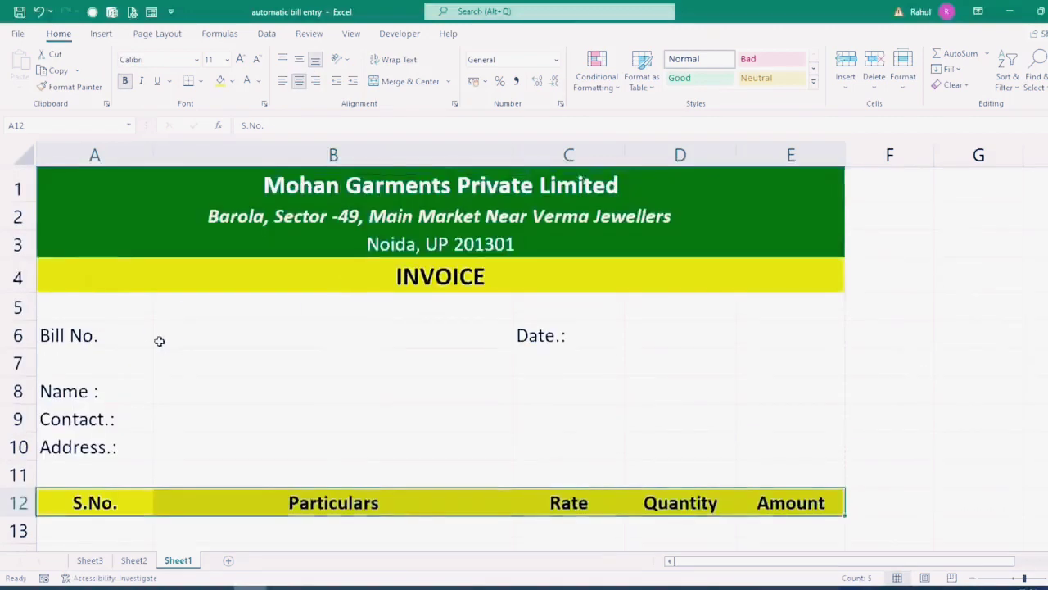
Step: Give row 6 a light fill and bold text, and merge D6:E6 for the date
{"action": "left_click_drag", "start_coordinate": [66, 332], "coordinate": [796, 338]}
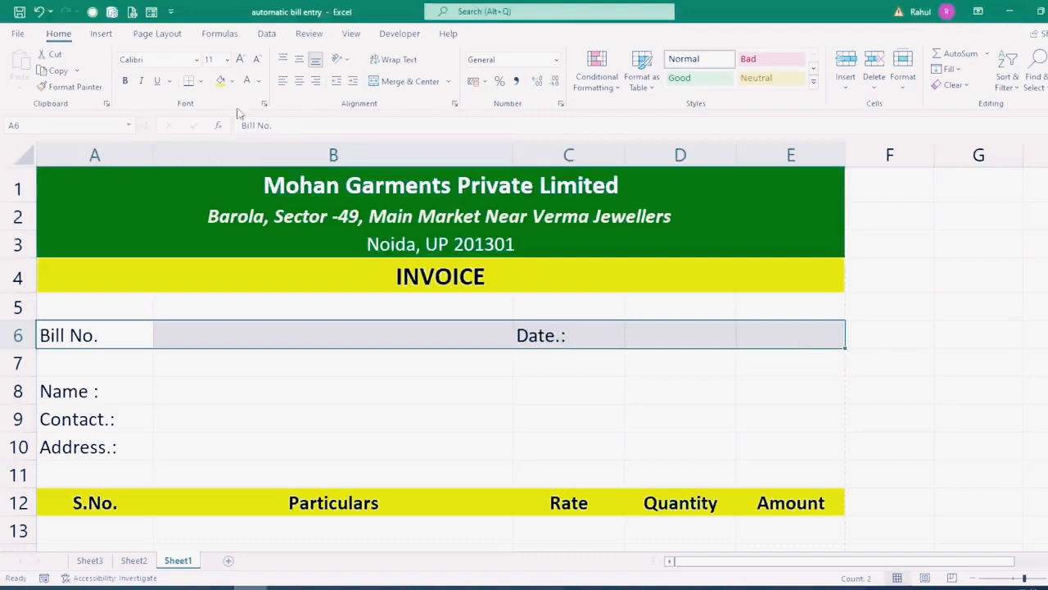
{"action": "left_click", "coordinate": [232, 82]}
{"action": "left_click", "coordinate": [299, 142]}
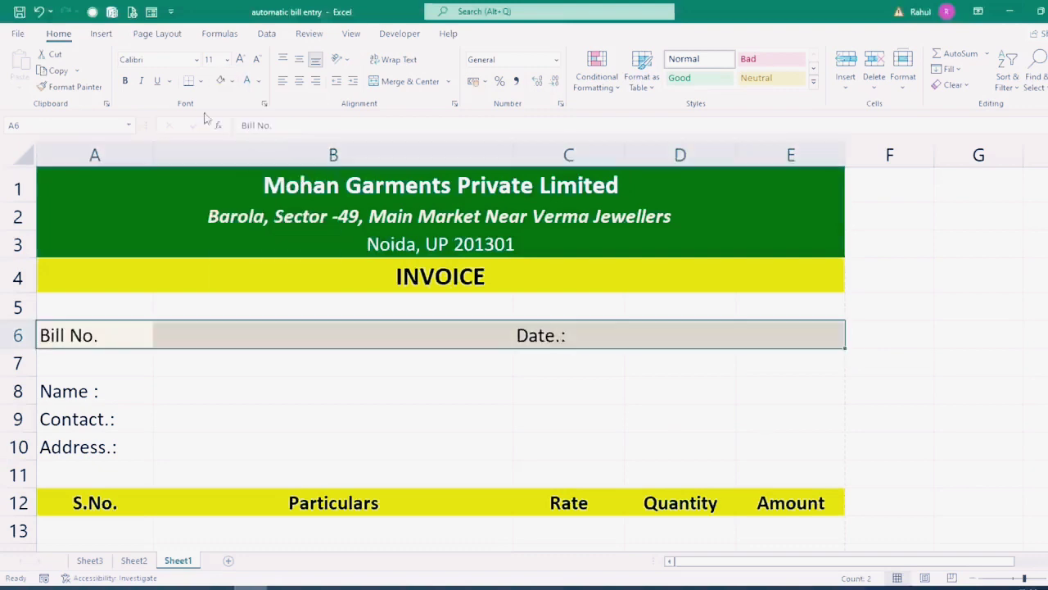
{"action": "left_click", "coordinate": [127, 81]}
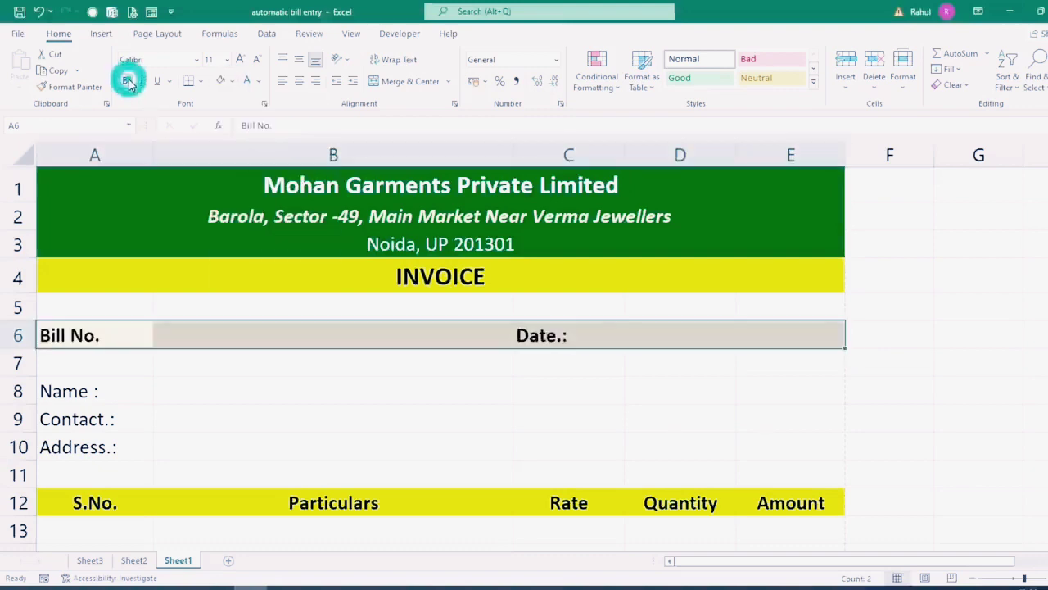
{"action": "left_click", "coordinate": [668, 337]}
{"action": "left_click_drag", "start_coordinate": [667, 337], "coordinate": [777, 335]}
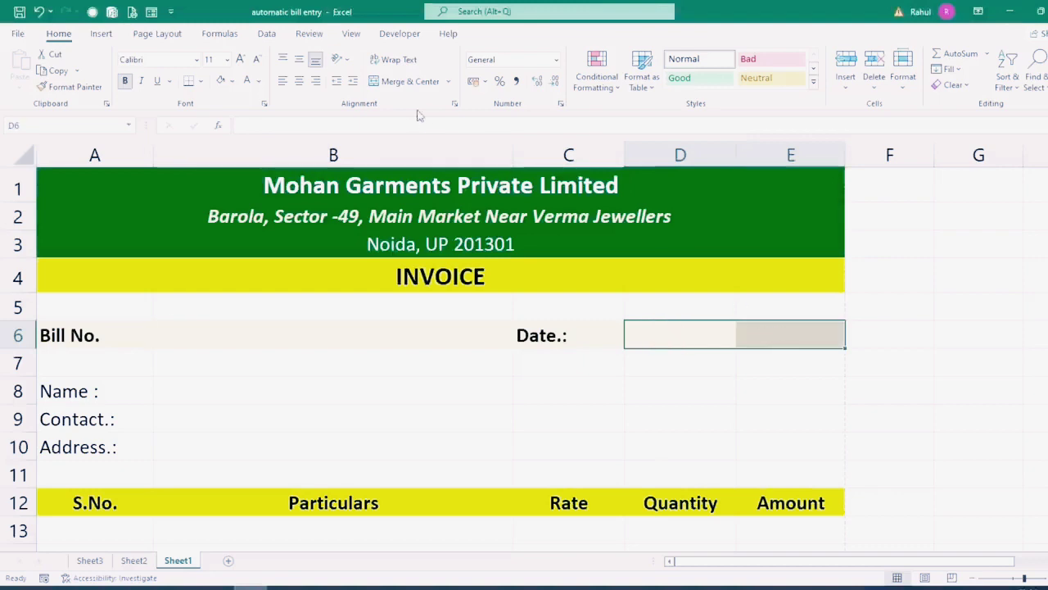
{"action": "left_click", "coordinate": [409, 82]}
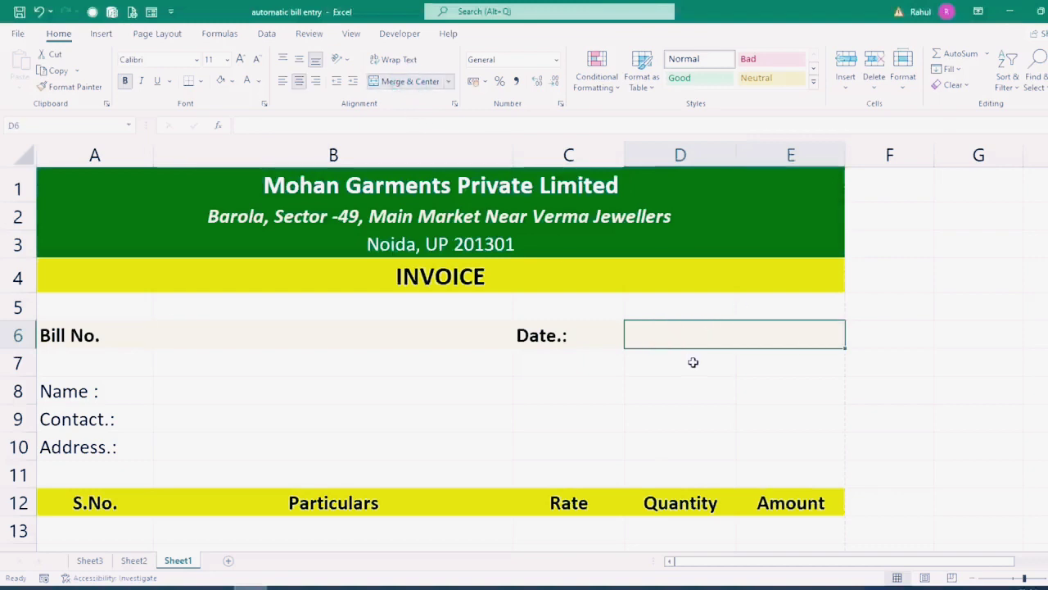
{"action": "scroll", "coordinate": [309, 397], "scroll_direction": "down", "scroll_amount": 2}
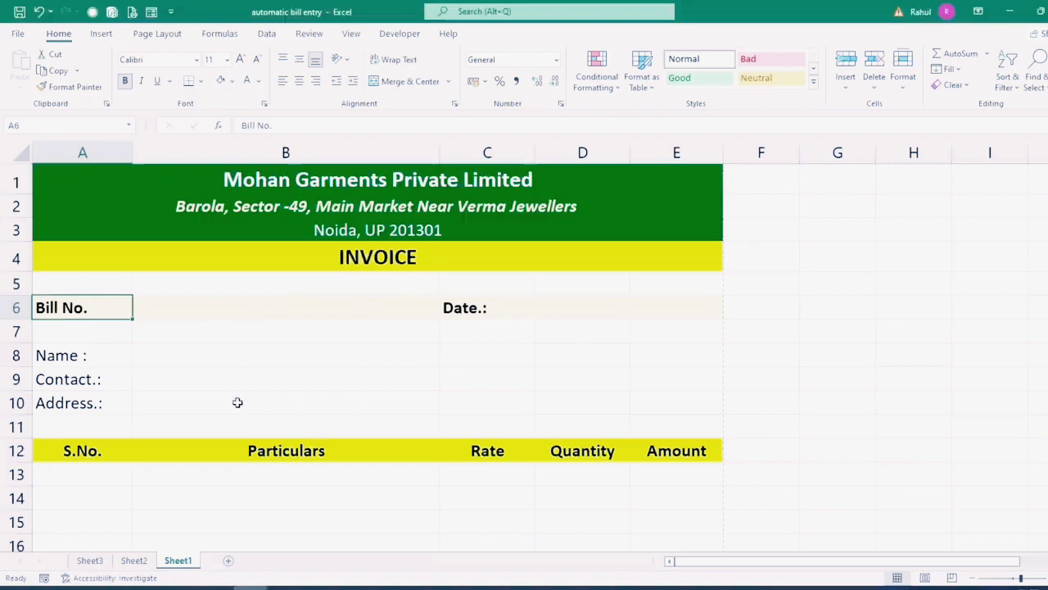
{"action": "scroll", "coordinate": [215, 405], "scroll_direction": "up", "scroll_amount": 1}
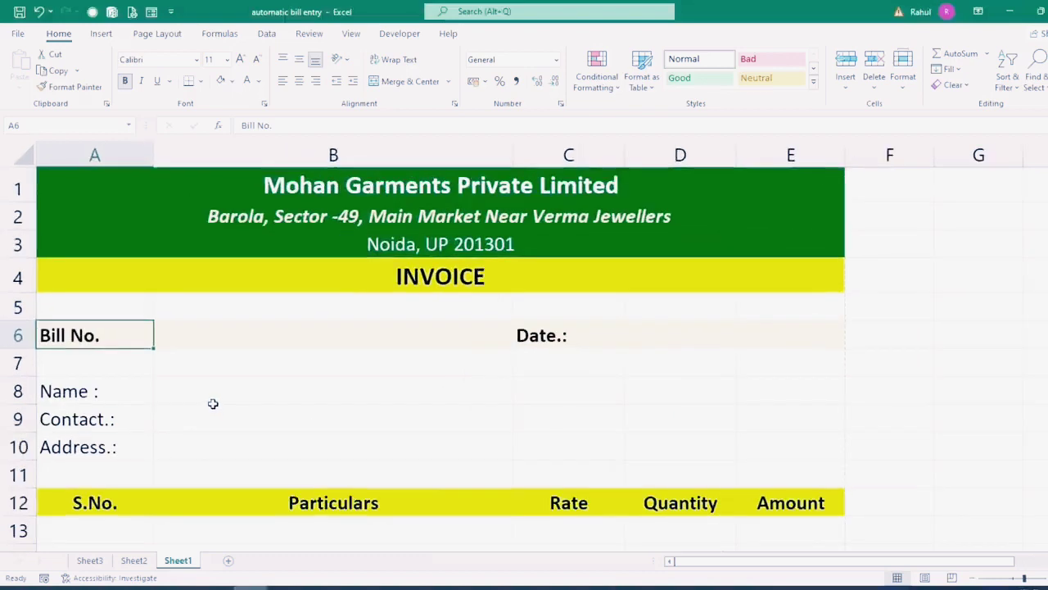
{"action": "scroll", "coordinate": [213, 404], "scroll_direction": "down", "scroll_amount": 1}
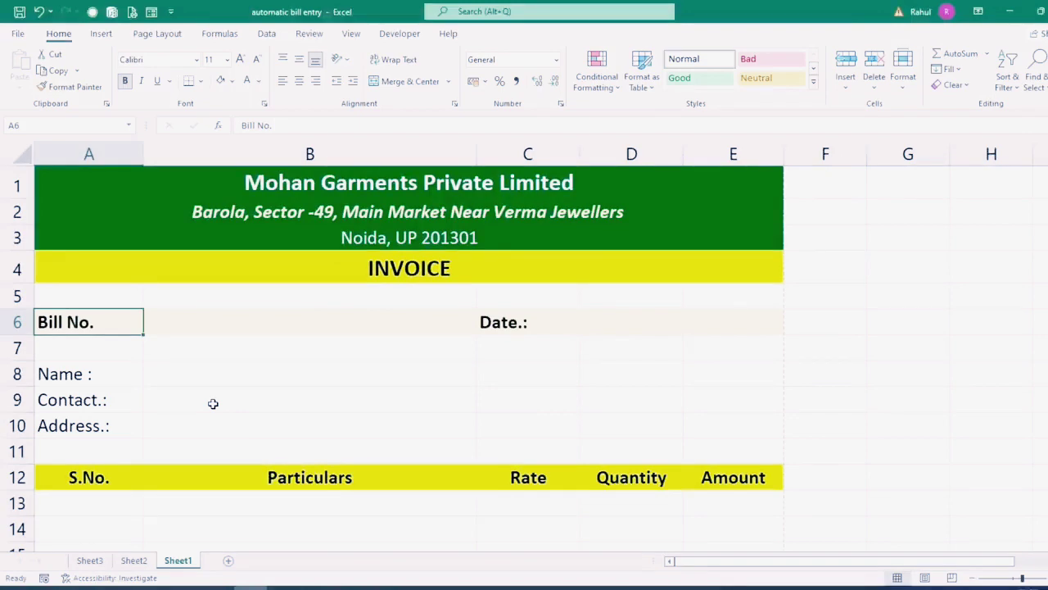
Step: Set the font size of A6:E34 to 14
{"action": "left_click_drag", "start_coordinate": [72, 320], "coordinate": [692, 346]}
{"action": "left_click", "coordinate": [227, 59]}
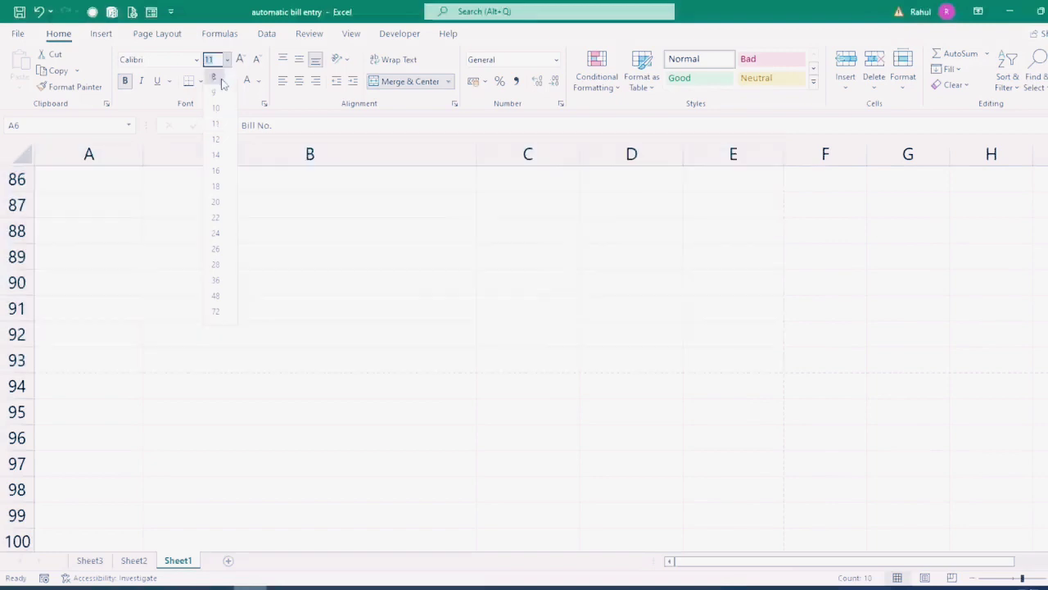
{"action": "left_click", "coordinate": [219, 152]}
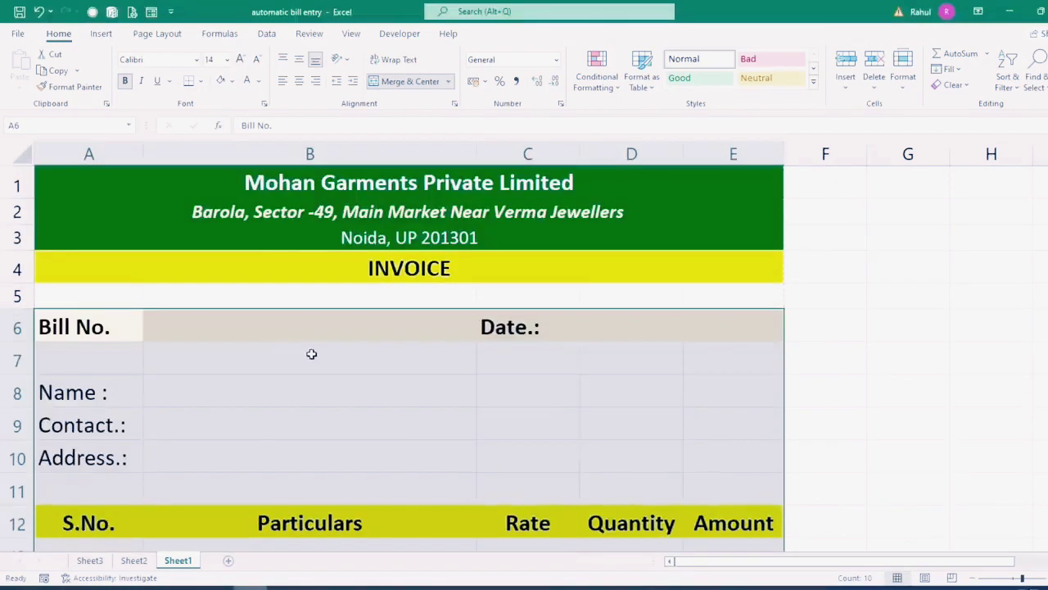
Step: Open the invoice's print preview with Ctrl+P
{"action": "scroll", "coordinate": [277, 360], "scroll_direction": "up", "scroll_amount": 1, "text": "ctrl"}
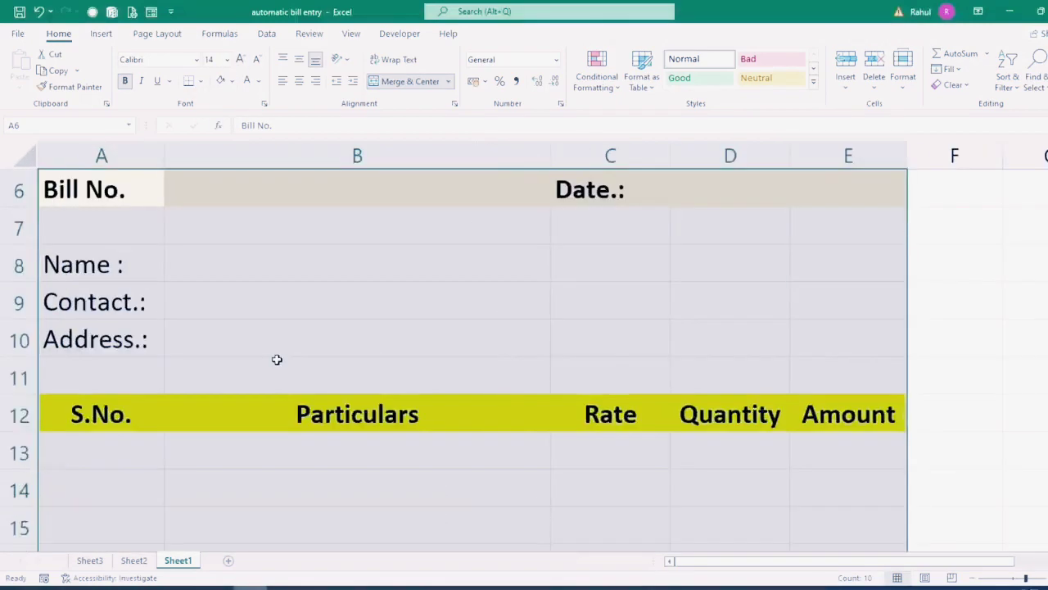
{"action": "scroll", "coordinate": [277, 359], "scroll_direction": "down", "scroll_amount": 2}
{"action": "key", "text": "ctrl+p"}
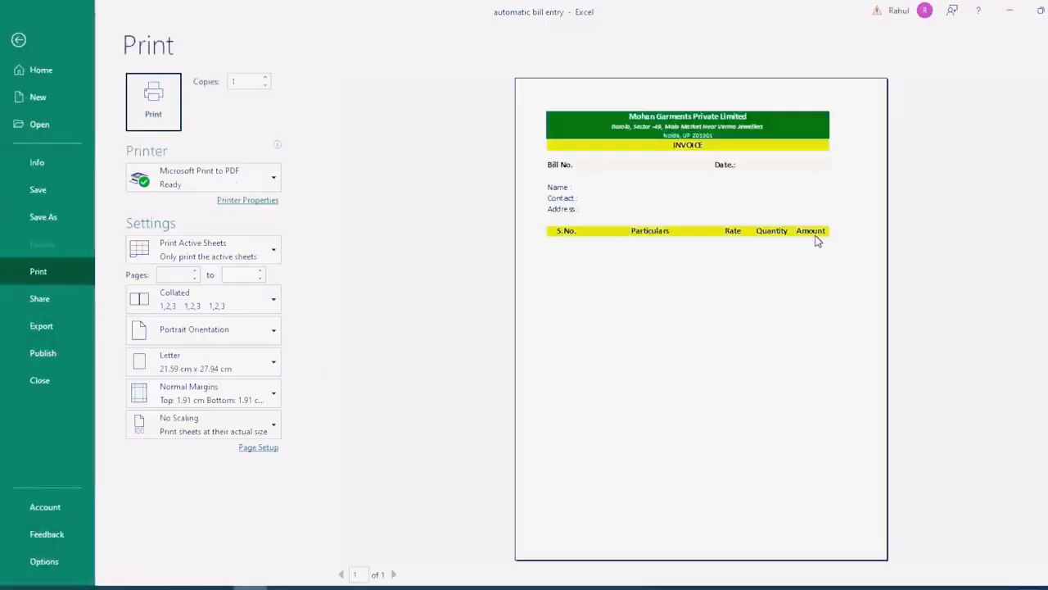
Step: Close the Print screen and select the item table range A12:E27
{"action": "key", "text": "Escape"}
{"action": "left_click_drag", "start_coordinate": [77, 456], "coordinate": [753, 237]}
Step: Put an outside border around the item table A12:E27
{"action": "left_click", "coordinate": [201, 81]}
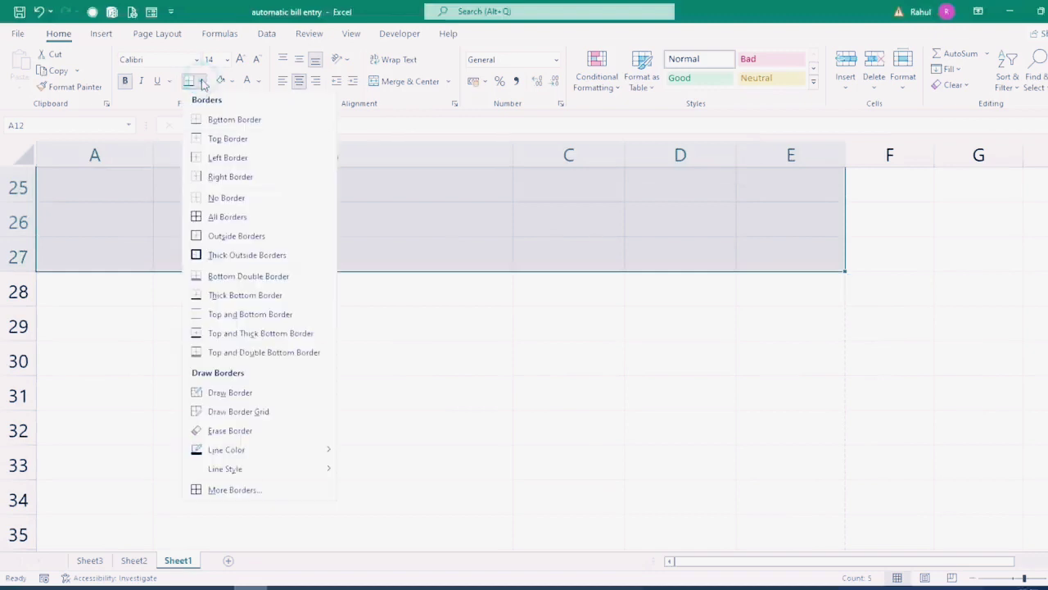
{"action": "left_click", "coordinate": [212, 236]}
{"action": "scroll", "coordinate": [211, 245], "scroll_direction": "up", "scroll_amount": 6}
{"action": "scroll", "coordinate": [250, 298], "scroll_direction": "down", "scroll_amount": 3, "text": "ctrl"}
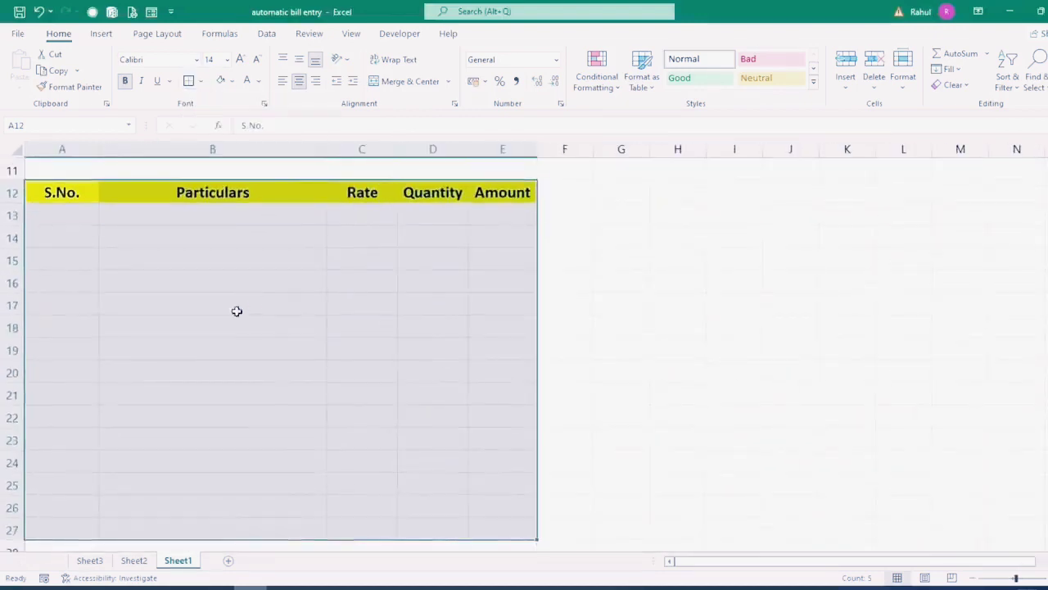
Step: Add borders around each item column B, C, D and E from row 12 to 27
{"action": "left_click_drag", "start_coordinate": [73, 192], "coordinate": [60, 528]}
{"action": "left_click_drag", "start_coordinate": [187, 191], "coordinate": [192, 518]}
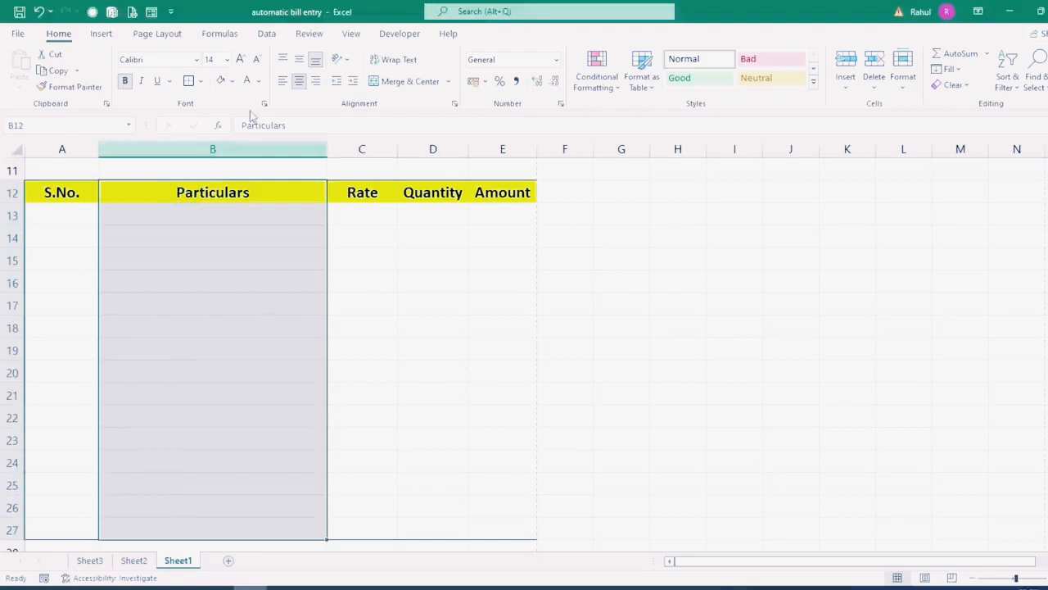
{"action": "left_click", "coordinate": [188, 82]}
{"action": "left_click_drag", "start_coordinate": [346, 197], "coordinate": [360, 531]}
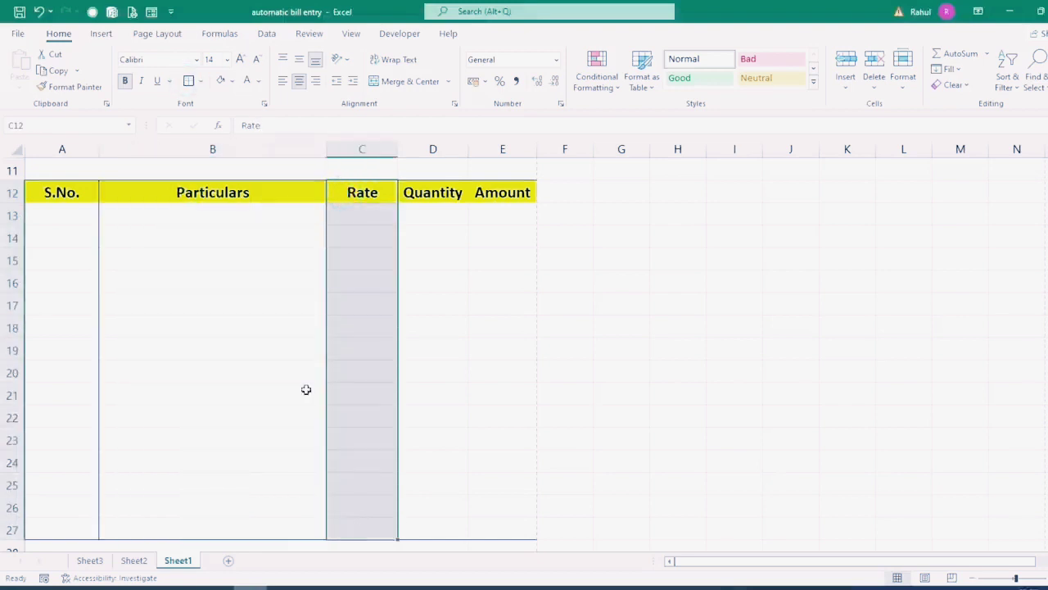
{"action": "left_click", "coordinate": [189, 82]}
{"action": "left_click_drag", "start_coordinate": [432, 193], "coordinate": [442, 531]}
{"action": "left_click", "coordinate": [188, 84]}
{"action": "left_click_drag", "start_coordinate": [503, 193], "coordinate": [503, 531]}
{"action": "left_click", "coordinate": [188, 82]}
Step: Apply All Borders to the header row A12:E12
{"action": "left_click_drag", "start_coordinate": [86, 192], "coordinate": [508, 193]}
{"action": "left_click", "coordinate": [203, 83]}
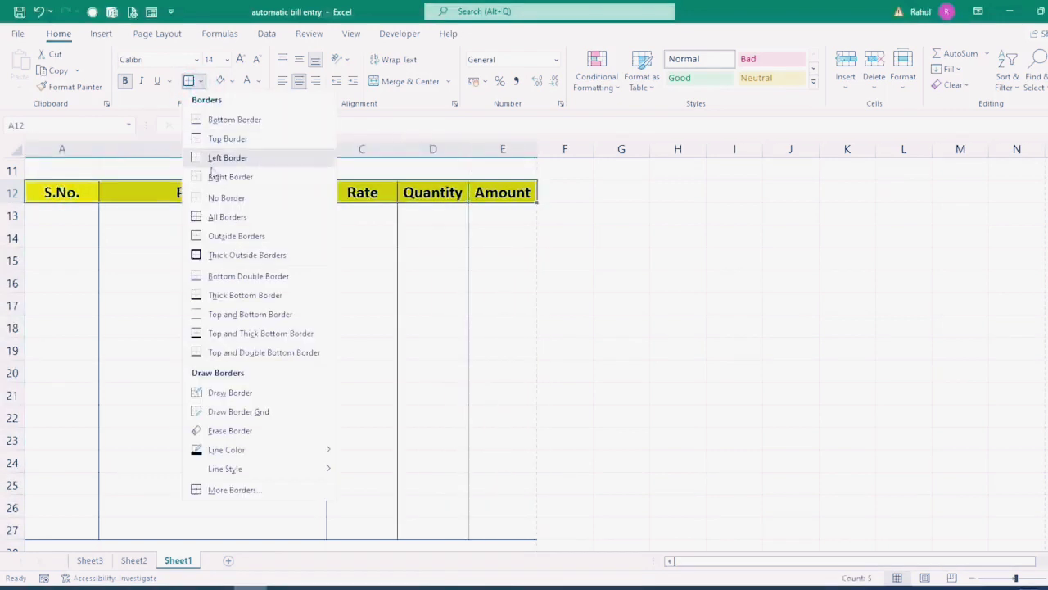
{"action": "left_click", "coordinate": [223, 219]}
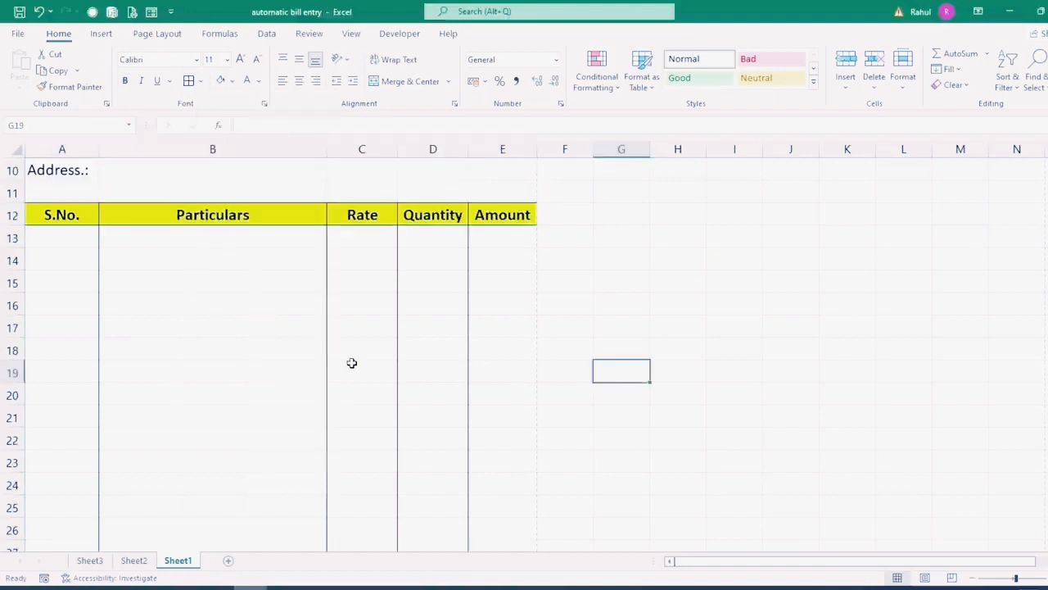
Step: Select C28:D31 below the Rate and Quantity columns
{"action": "scroll", "coordinate": [352, 363], "scroll_direction": "down", "scroll_amount": 5}
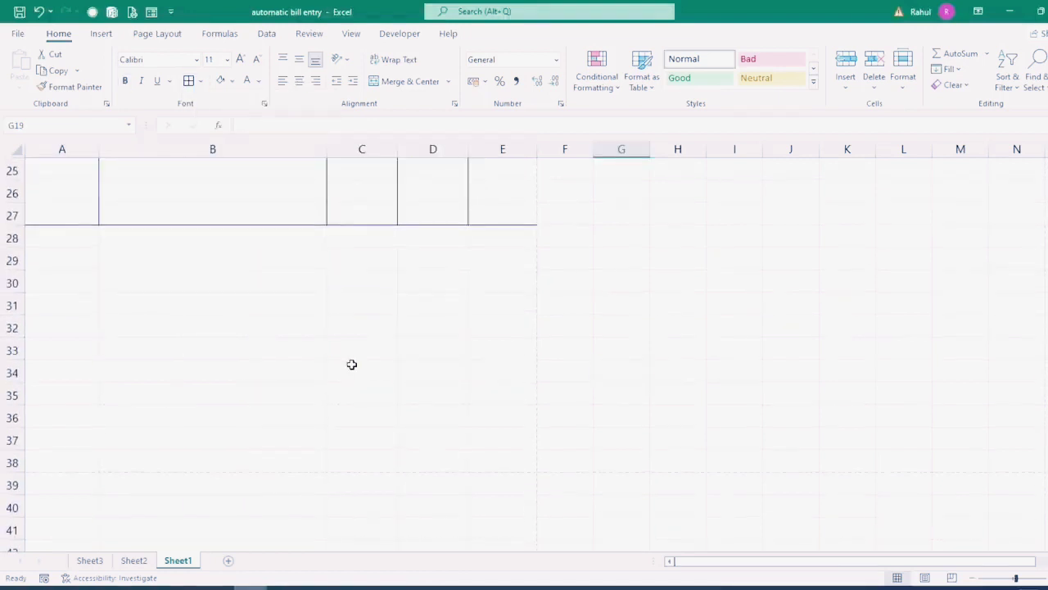
{"action": "left_click", "coordinate": [344, 237]}
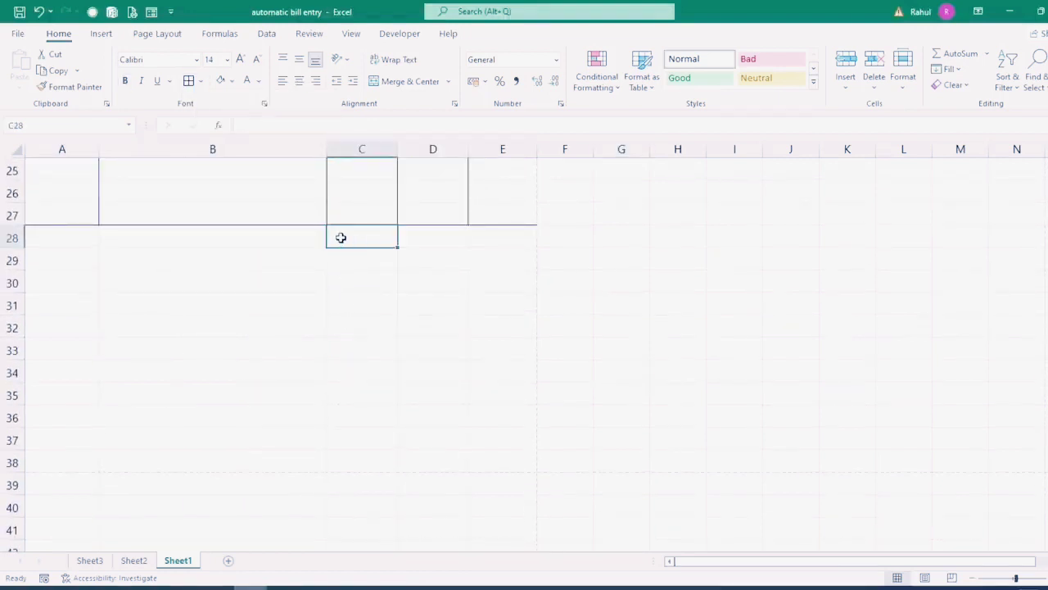
{"action": "scroll", "coordinate": [596, 370], "scroll_direction": "up", "scroll_amount": 6}
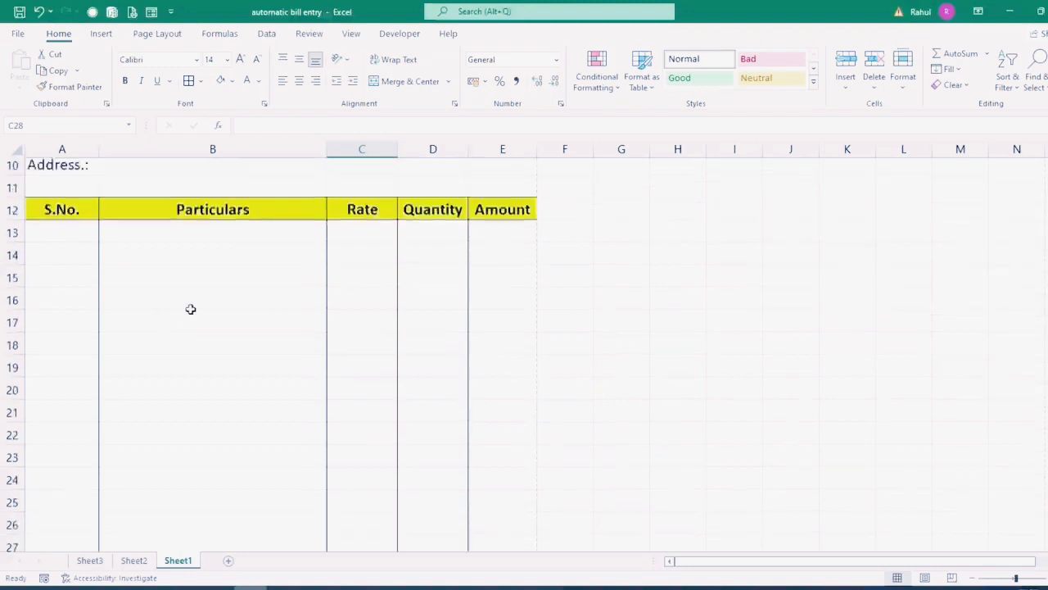
{"action": "scroll", "coordinate": [472, 312], "scroll_direction": "down", "scroll_amount": 4}
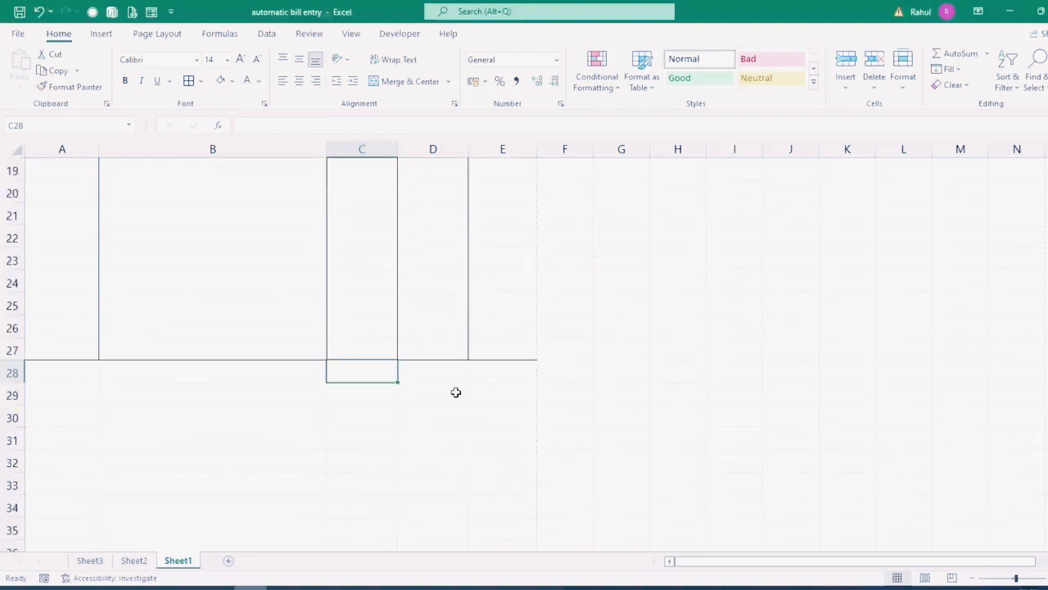
{"action": "left_click", "coordinate": [382, 397]}
{"action": "left_click_drag", "start_coordinate": [382, 397], "coordinate": [437, 394]}
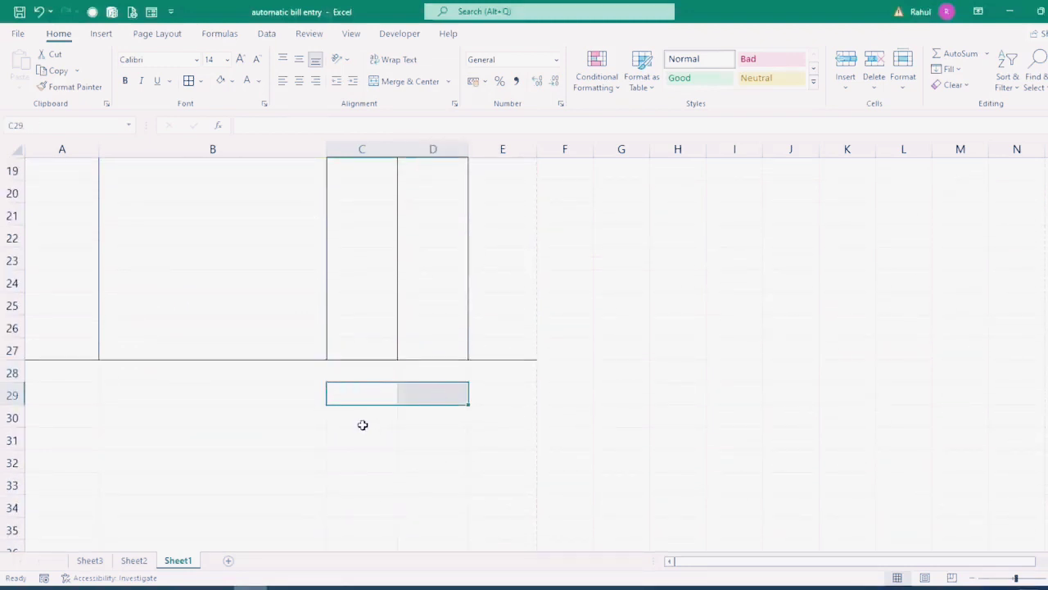
{"action": "left_click_drag", "start_coordinate": [358, 417], "coordinate": [421, 417]}
{"action": "left_click_drag", "start_coordinate": [347, 439], "coordinate": [433, 439]}
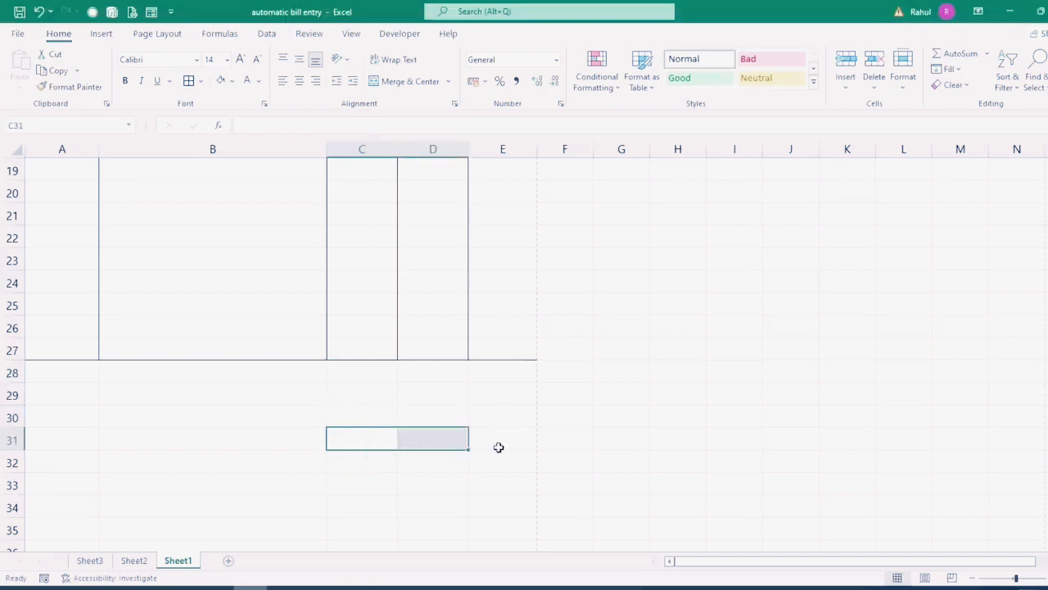
{"action": "left_click_drag", "start_coordinate": [346, 372], "coordinate": [426, 431]}
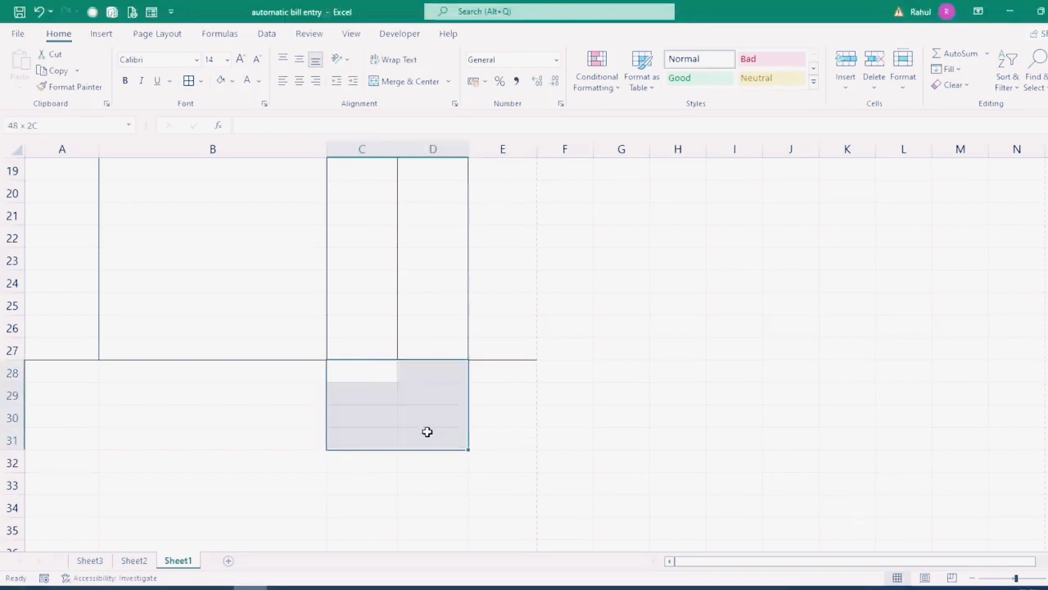
Step: Merge C28:D31 across and enter Total Amount, SGST, CGST and Grand Total
{"action": "left_click", "coordinate": [448, 81]}
{"action": "left_click", "coordinate": [421, 120]}
{"action": "left_click", "coordinate": [377, 377]}
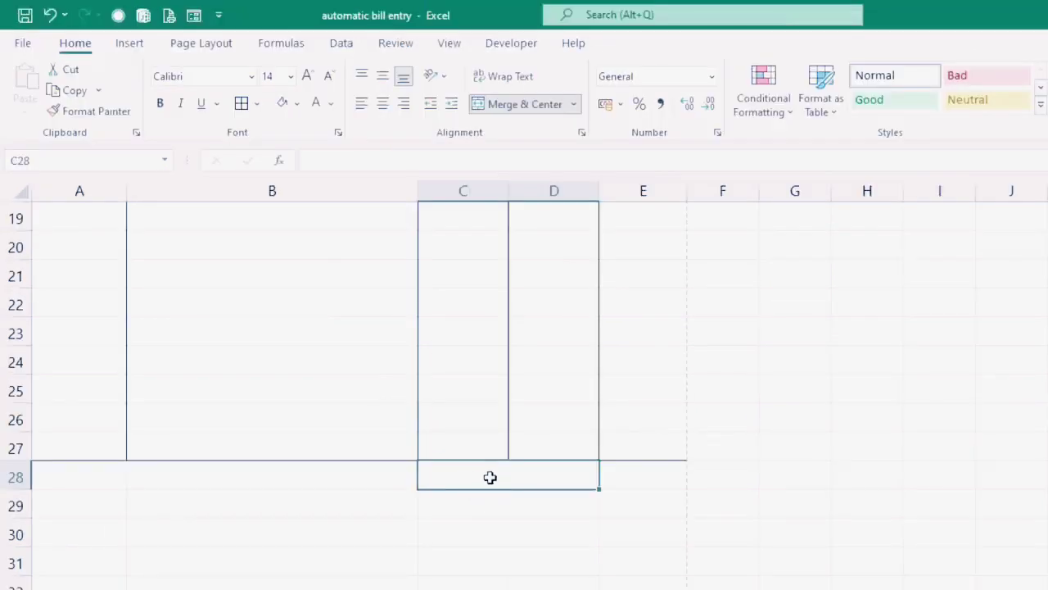
{"action": "type", "text": "Total Amount"}
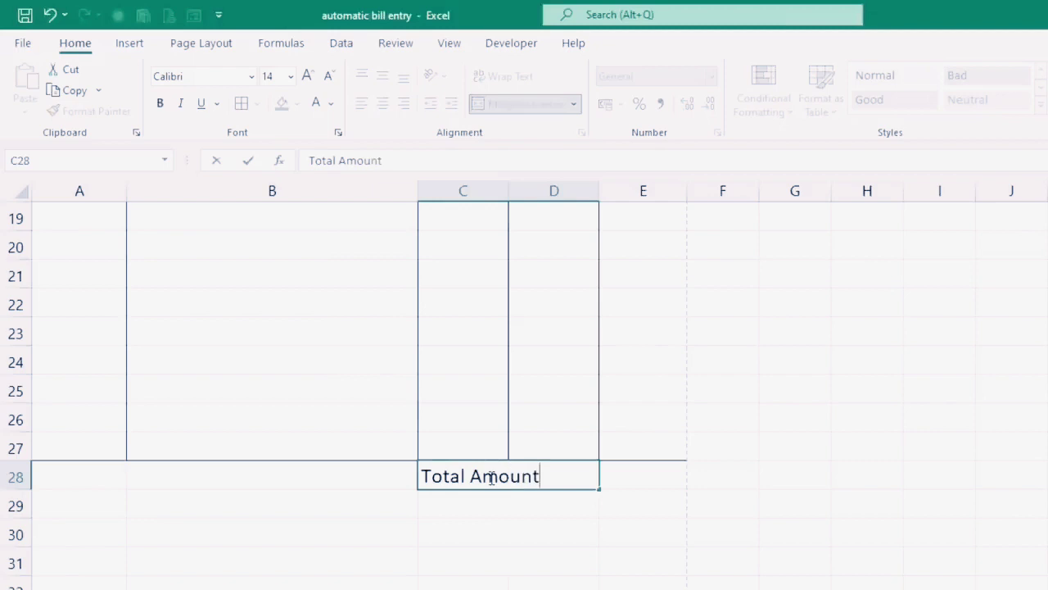
{"action": "key", "text": "Return"}
{"action": "type", "text": "SGST"}
{"action": "key", "text": "Return"}
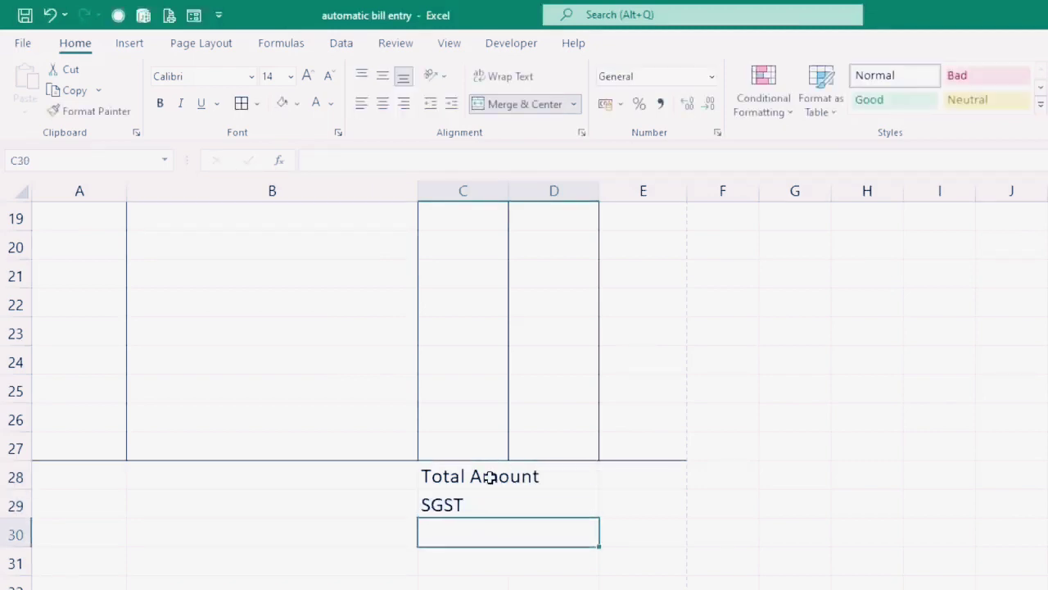
{"action": "type", "text": "CGST"}
{"action": "key", "text": "Return"}
{"action": "type", "text": "Grand Total"}
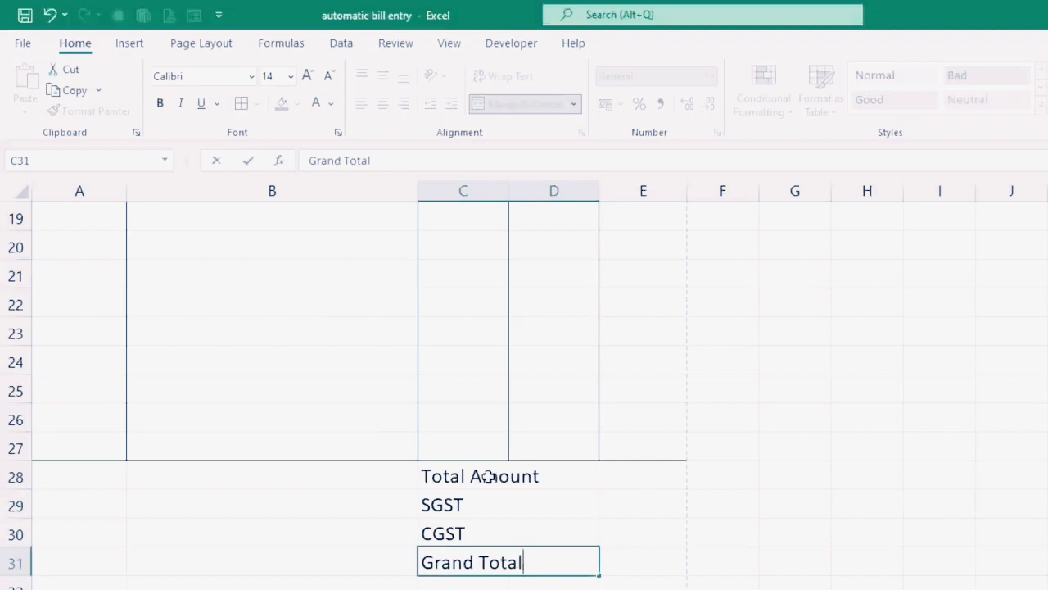
Step: Change the tax labels to SGST 9% and CGST 9%
{"action": "left_click", "coordinate": [480, 505]}
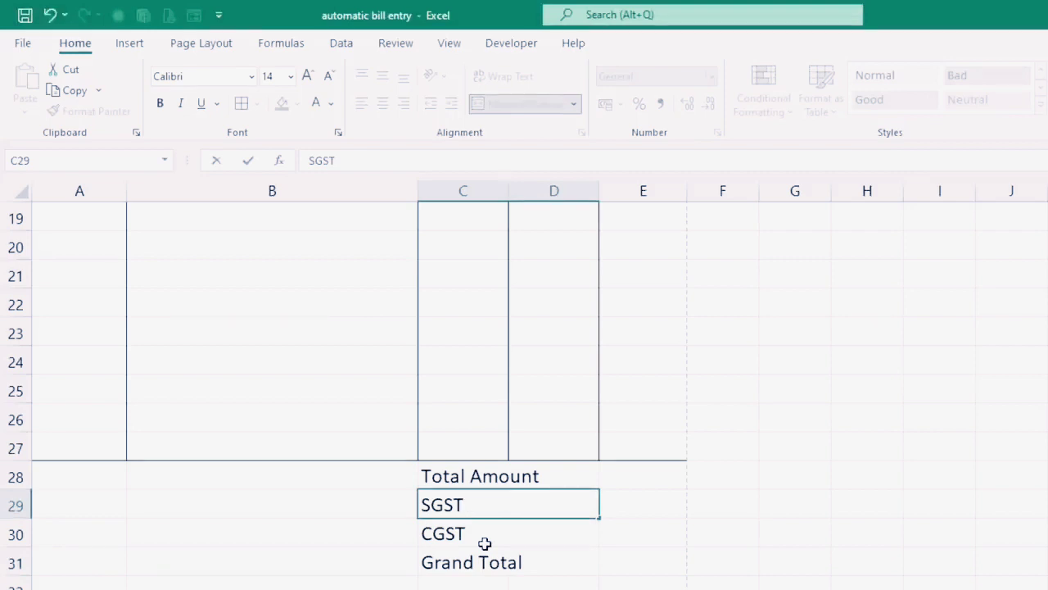
{"action": "type", "text": "9%"}
{"action": "key", "text": "Return"}
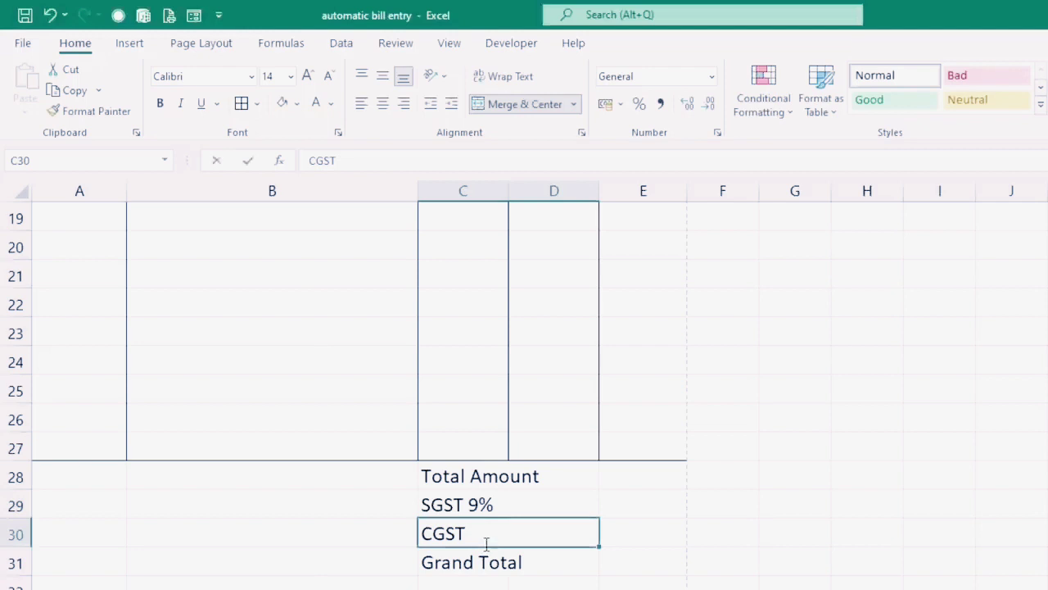
{"action": "double_click", "coordinate": [486, 544]}
{"action": "type", "text": "9%"}
{"action": "key", "text": "Return"}
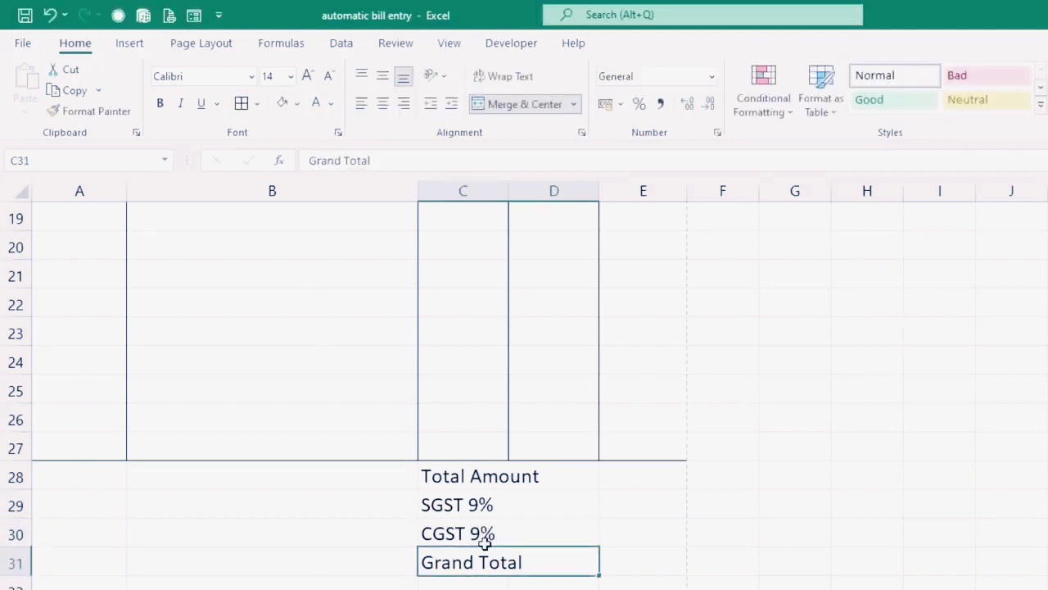
{"action": "left_click_drag", "start_coordinate": [469, 475], "coordinate": [662, 573]}
Step: Bold the total labels, lightly fill the Grand Total row, and border all of C28:E31
{"action": "left_click", "coordinate": [160, 102]}
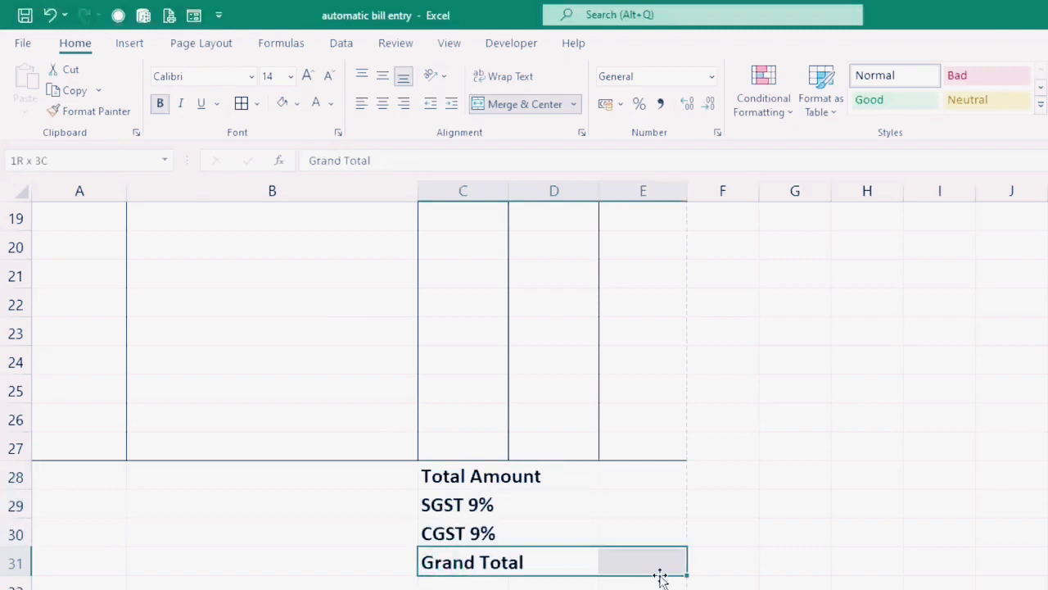
{"action": "left_click", "coordinate": [283, 104]}
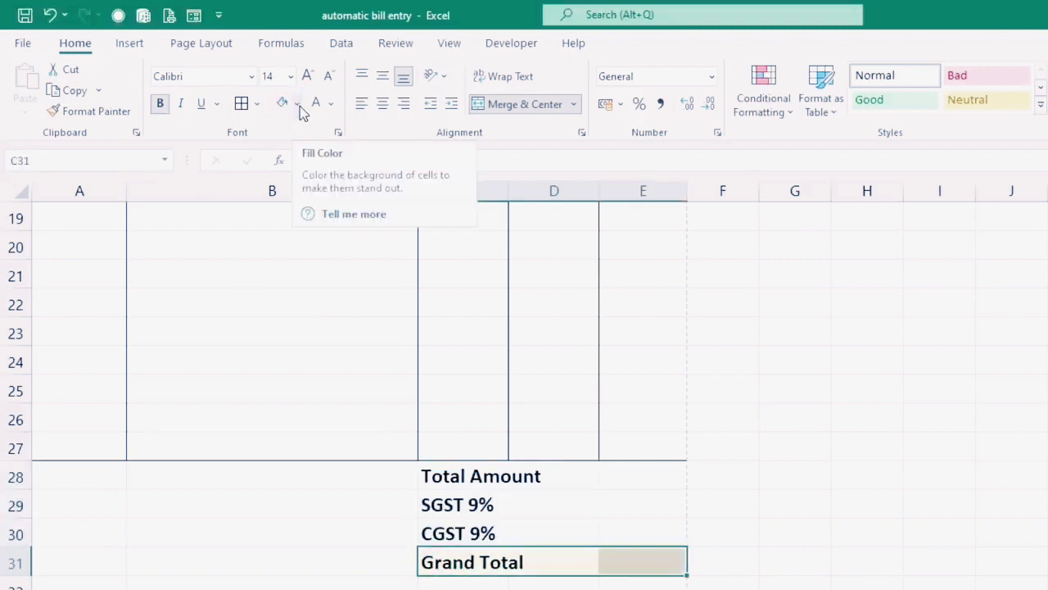
{"action": "left_click_drag", "start_coordinate": [461, 472], "coordinate": [637, 562]}
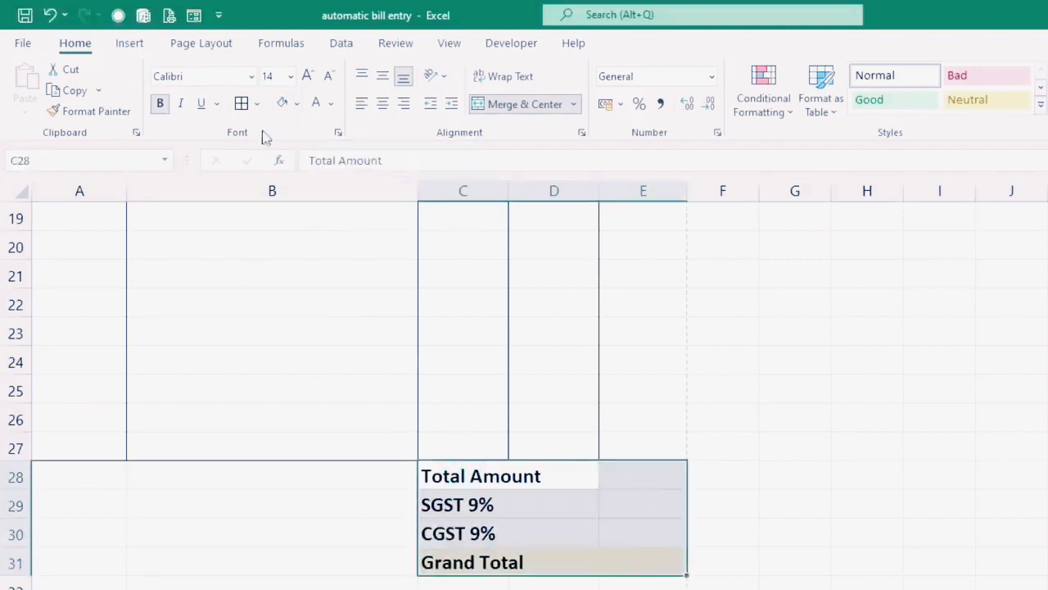
{"action": "left_click", "coordinate": [241, 103]}
{"action": "left_click", "coordinate": [741, 534]}
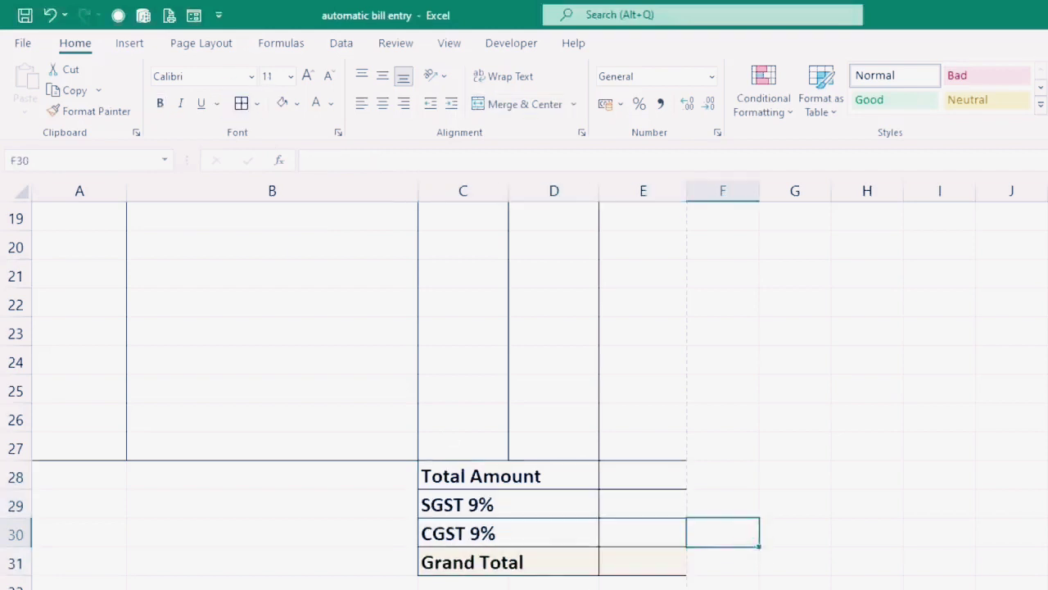
{"action": "scroll", "coordinate": [498, 584], "scroll_direction": "up", "scroll_amount": 4}
{"action": "scroll", "coordinate": [500, 587], "scroll_direction": "down", "scroll_amount": 1}
{"action": "scroll", "coordinate": [499, 586], "scroll_direction": "down", "scroll_amount": 4}
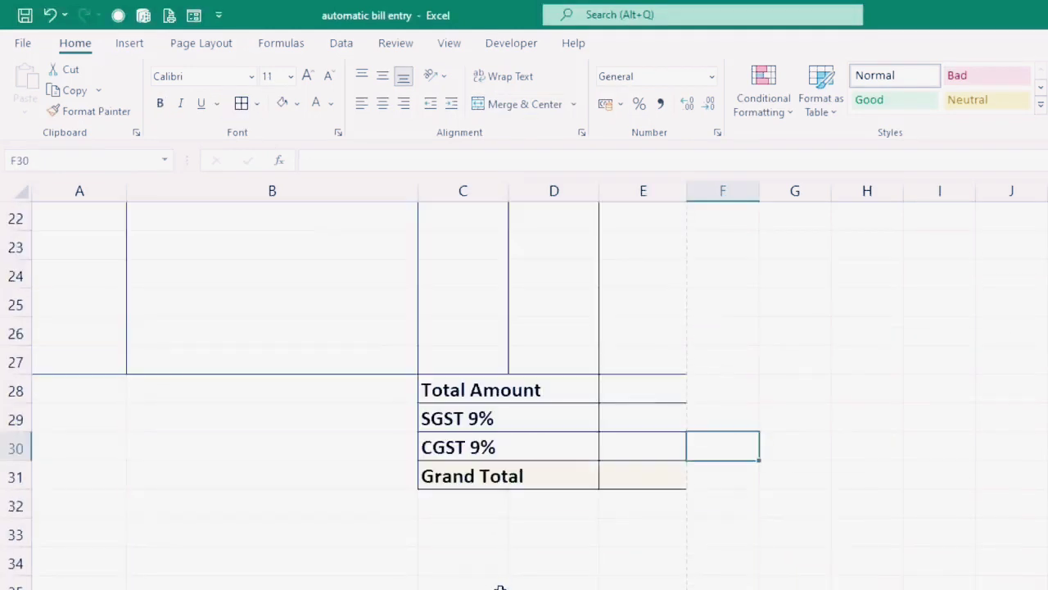
{"action": "scroll", "coordinate": [500, 587], "scroll_direction": "down", "scroll_amount": 1}
{"action": "left_click_drag", "start_coordinate": [447, 499], "coordinate": [663, 496]}
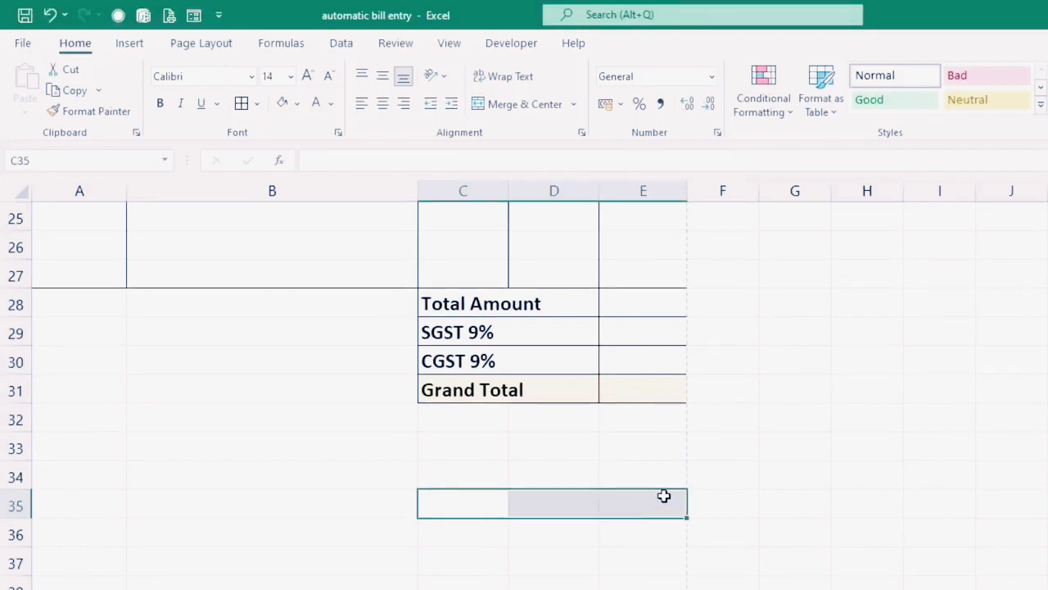
Step: Add a bold centred 'Authorized Signatory' in C35:E35 under an underscore signature line in C34:E34
{"action": "left_click", "coordinate": [524, 104]}
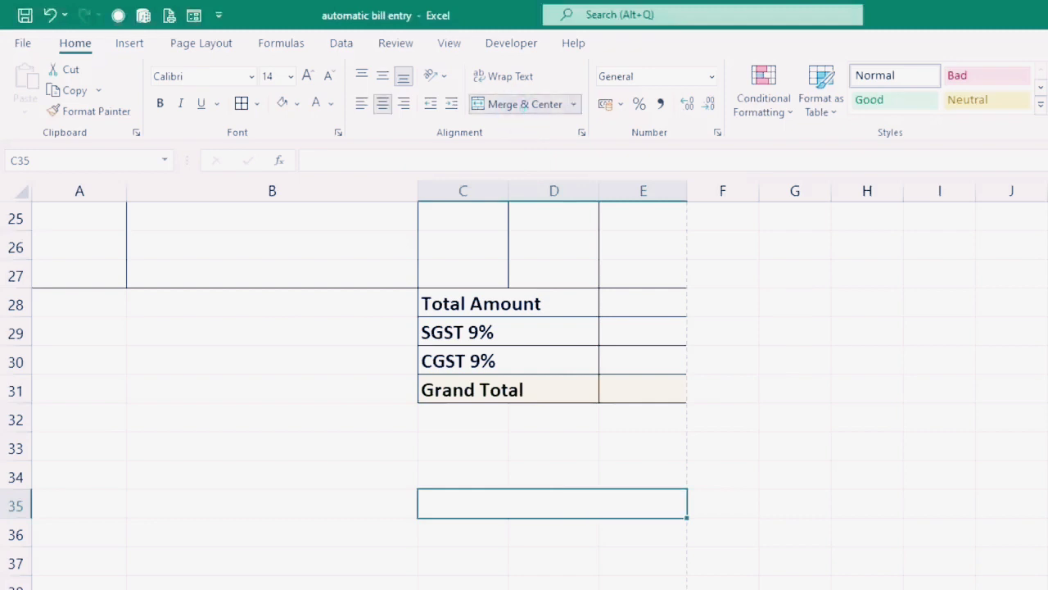
{"action": "type", "text": "Authorized S"}
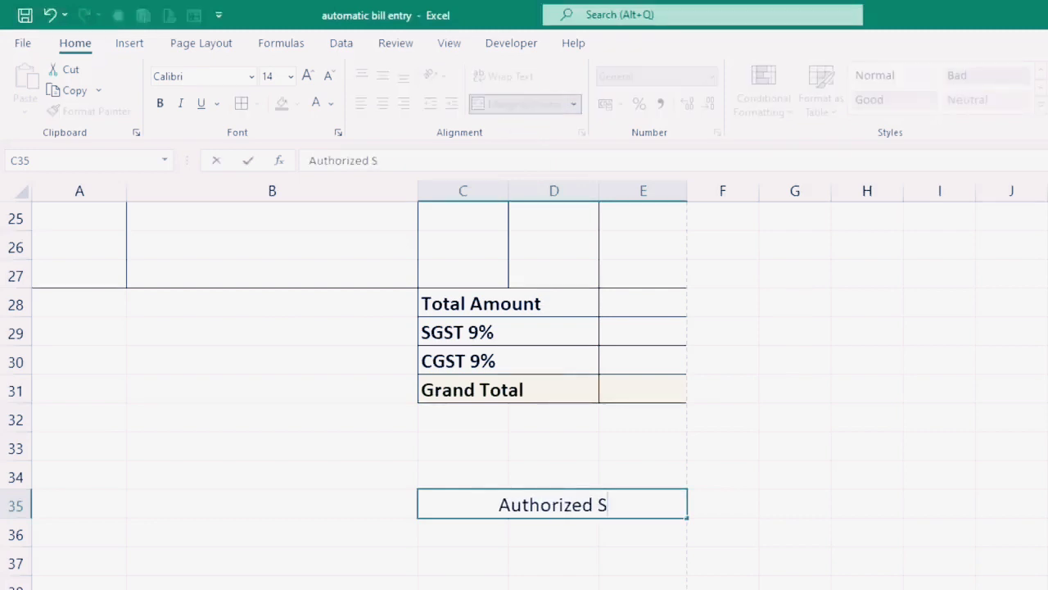
{"action": "type", "text": "ignatory"}
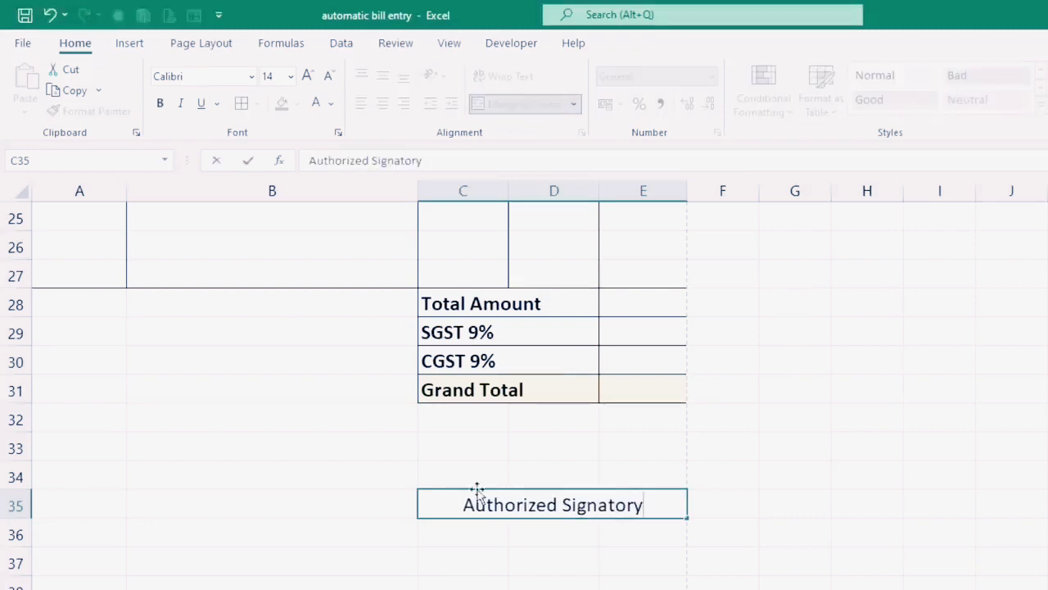
{"action": "left_click_drag", "start_coordinate": [468, 472], "coordinate": [627, 475]}
{"action": "left_click", "coordinate": [517, 104]}
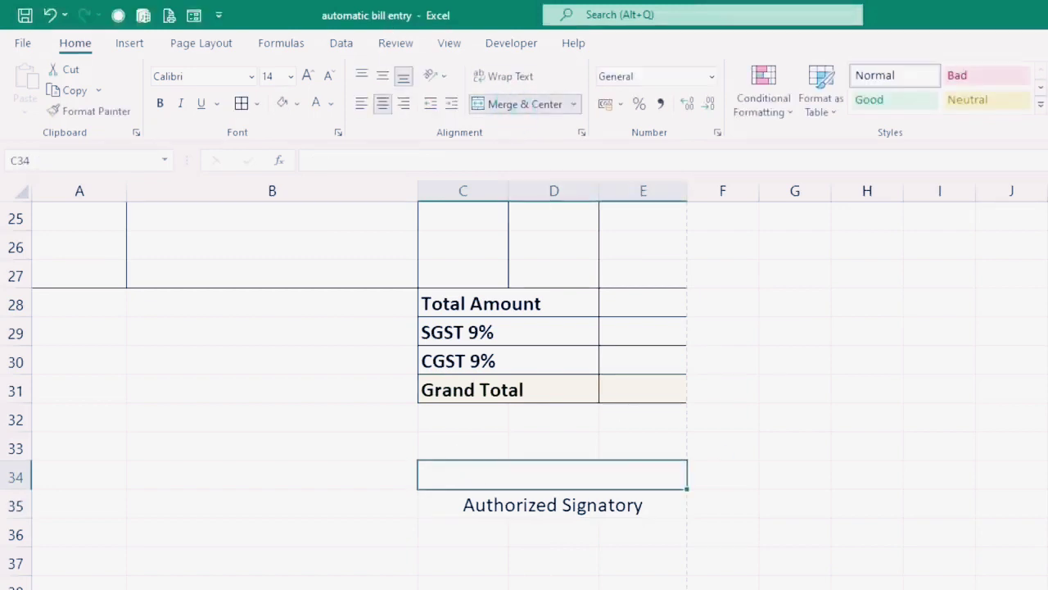
{"action": "type", "text": "______________________"}
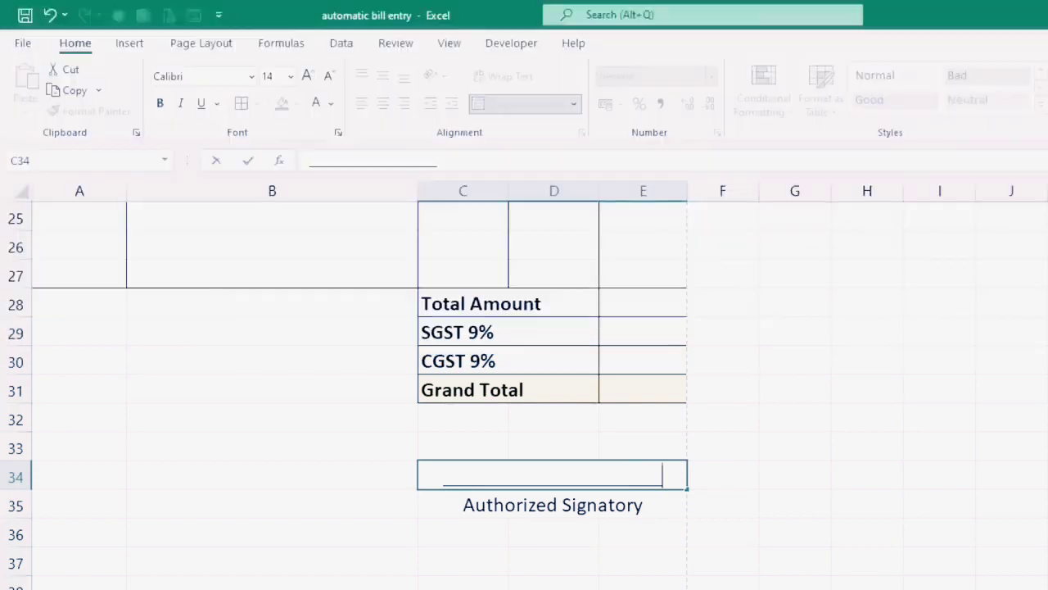
{"action": "left_click", "coordinate": [857, 553]}
{"action": "left_click", "coordinate": [559, 510]}
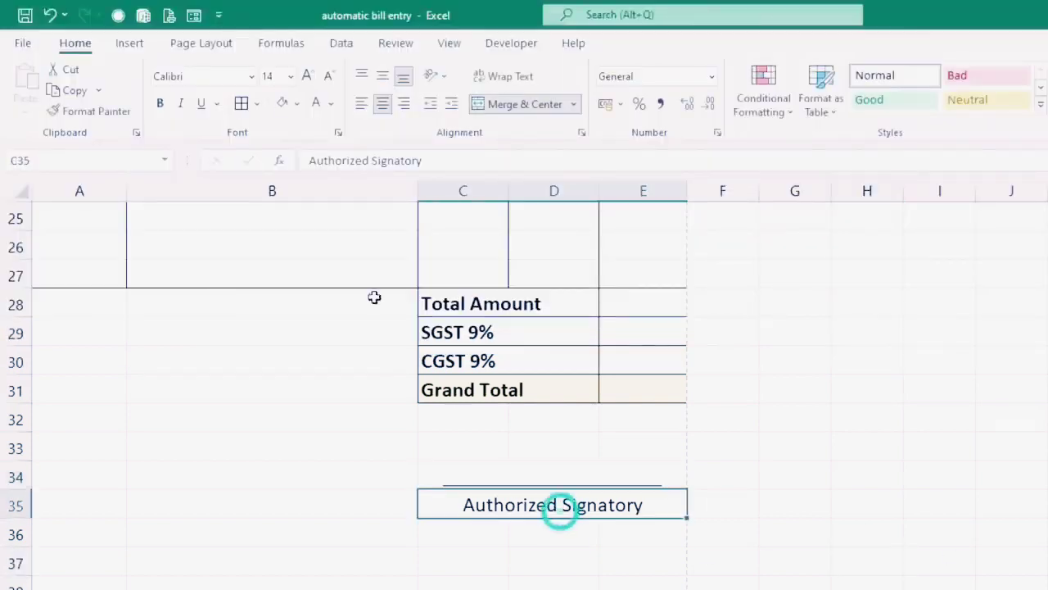
{"action": "left_click", "coordinate": [162, 105]}
{"action": "scroll", "coordinate": [843, 444], "scroll_direction": "up", "scroll_amount": 8}
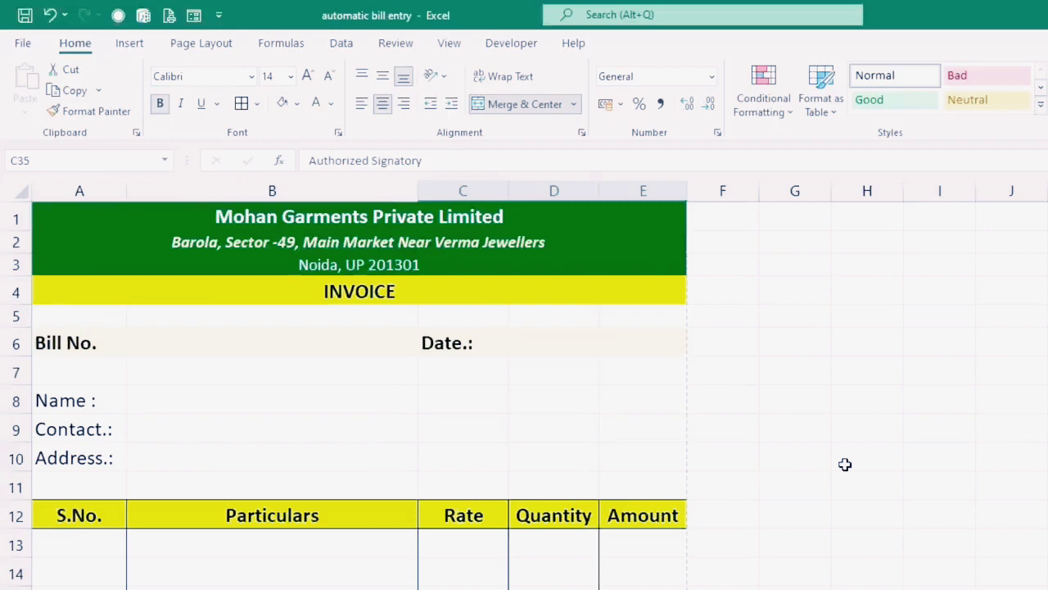
{"action": "key", "text": "ctrl+p"}
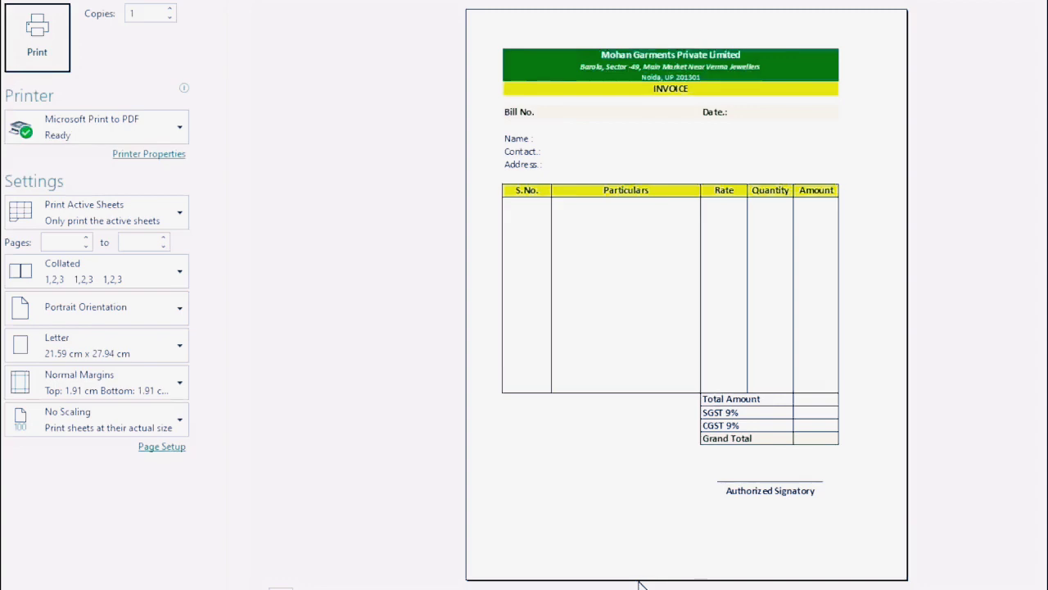
{"action": "key", "text": "Escape"}
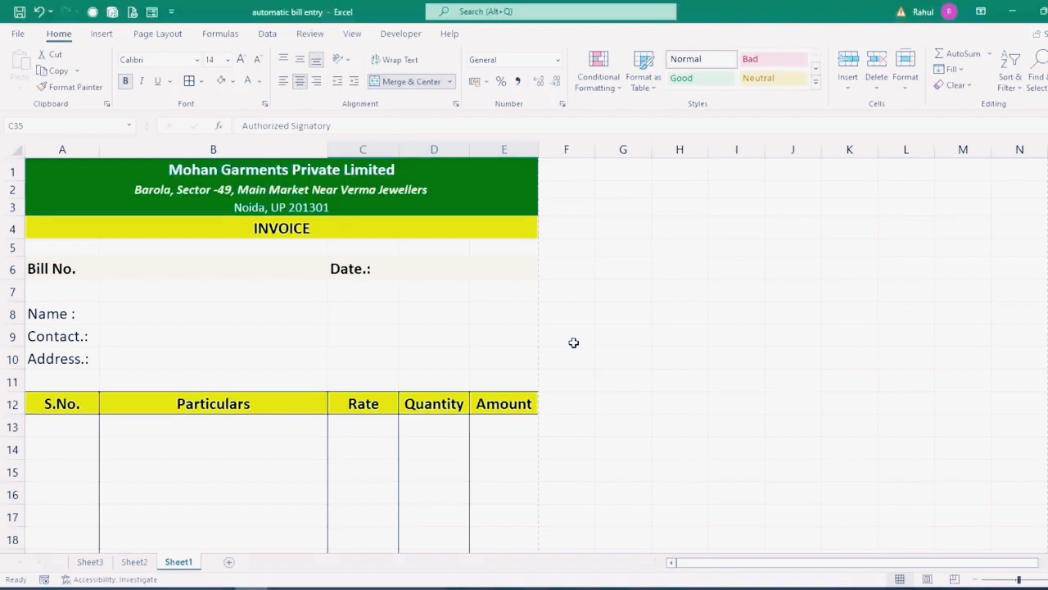
{"action": "scroll", "coordinate": [342, 306], "scroll_direction": "down", "scroll_amount": 2}
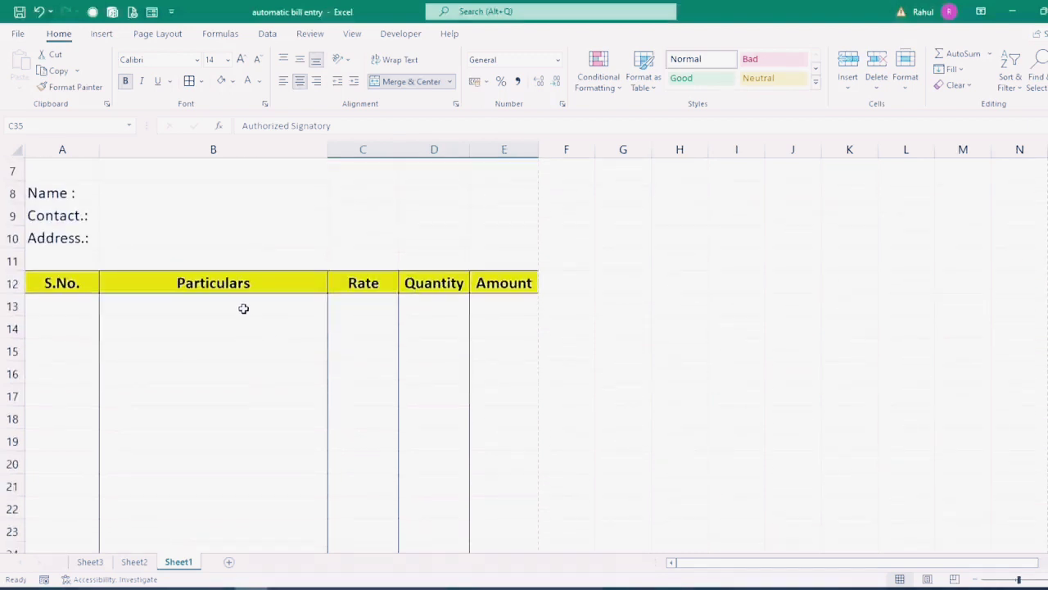
{"action": "left_click", "coordinate": [243, 307]}
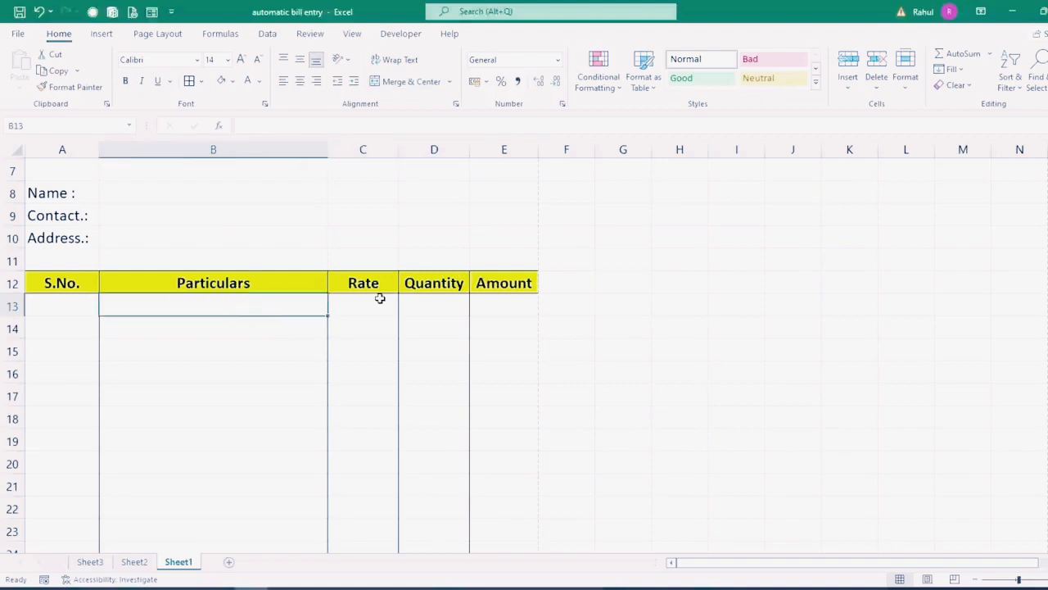
{"action": "left_click", "coordinate": [376, 309]}
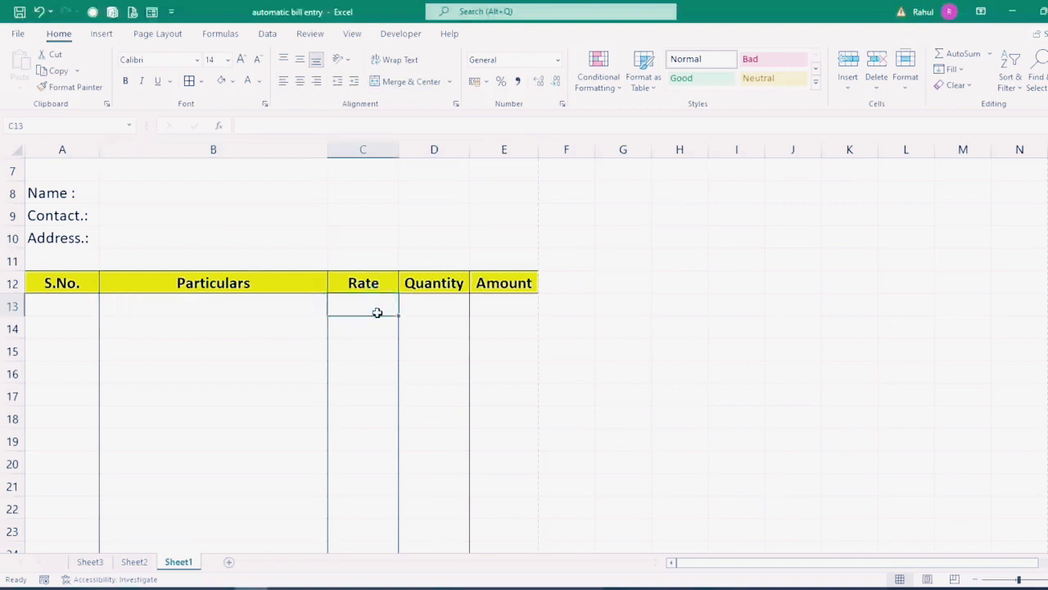
{"action": "left_click", "coordinate": [85, 562]}
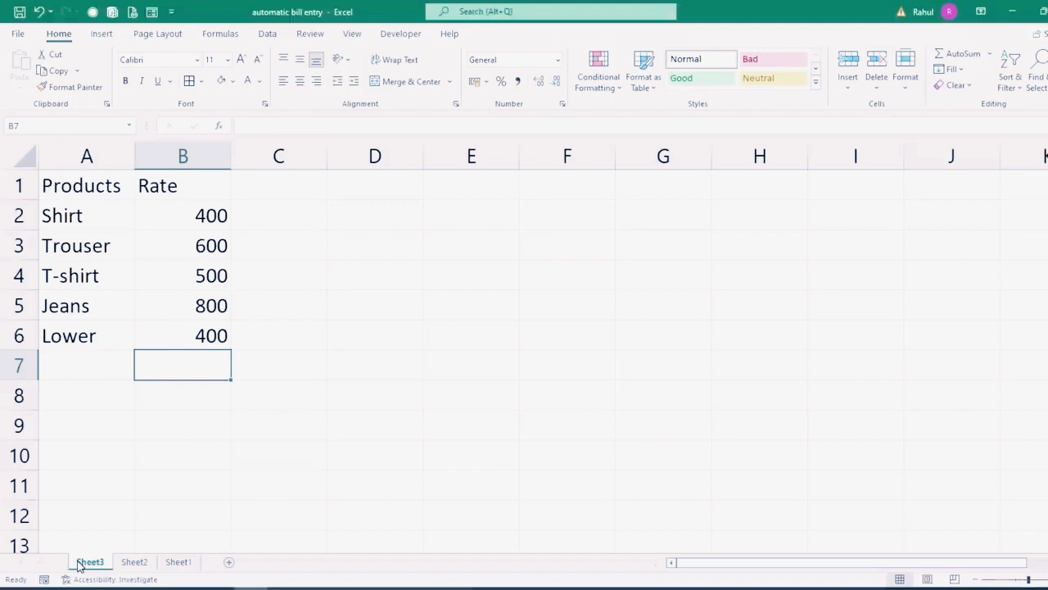
{"action": "left_click", "coordinate": [77, 220]}
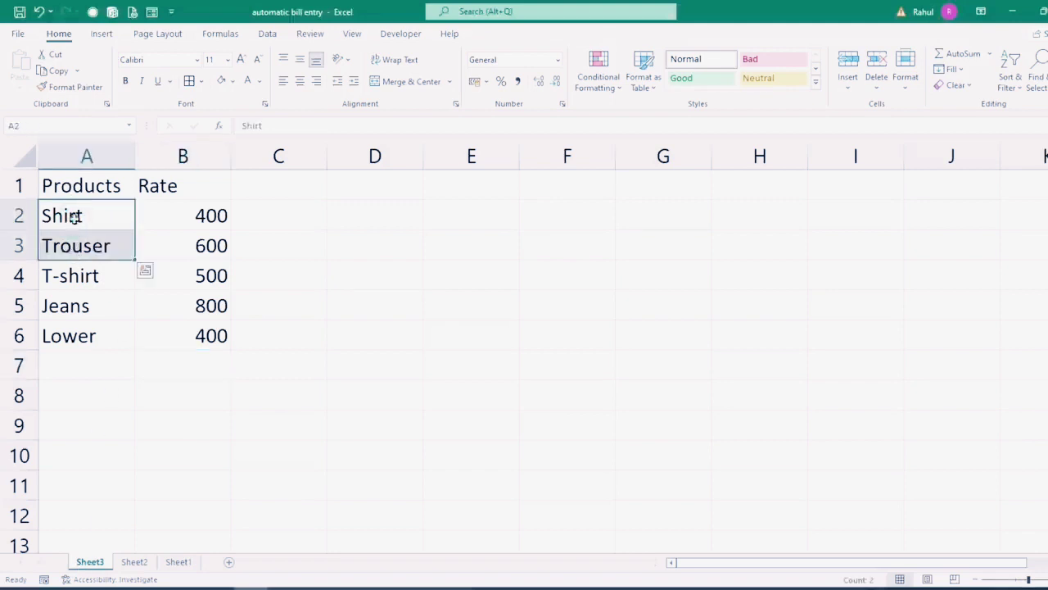
{"action": "left_click", "coordinate": [76, 244]}
{"action": "left_click", "coordinate": [76, 272]}
{"action": "left_click", "coordinate": [67, 306]}
{"action": "left_click", "coordinate": [70, 336]}
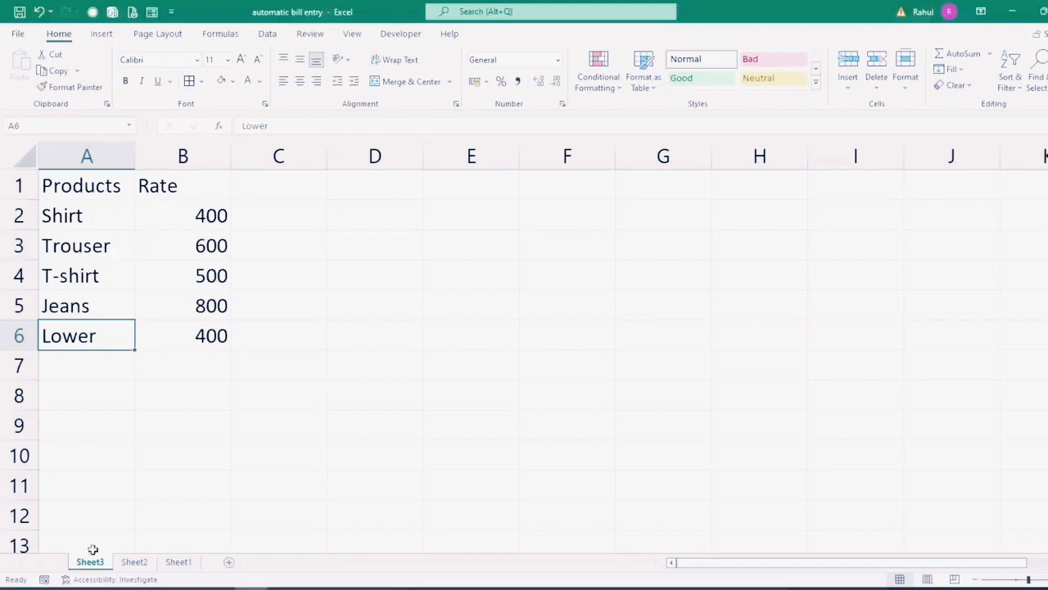
{"action": "left_click", "coordinate": [177, 561]}
{"action": "left_click", "coordinate": [212, 425]}
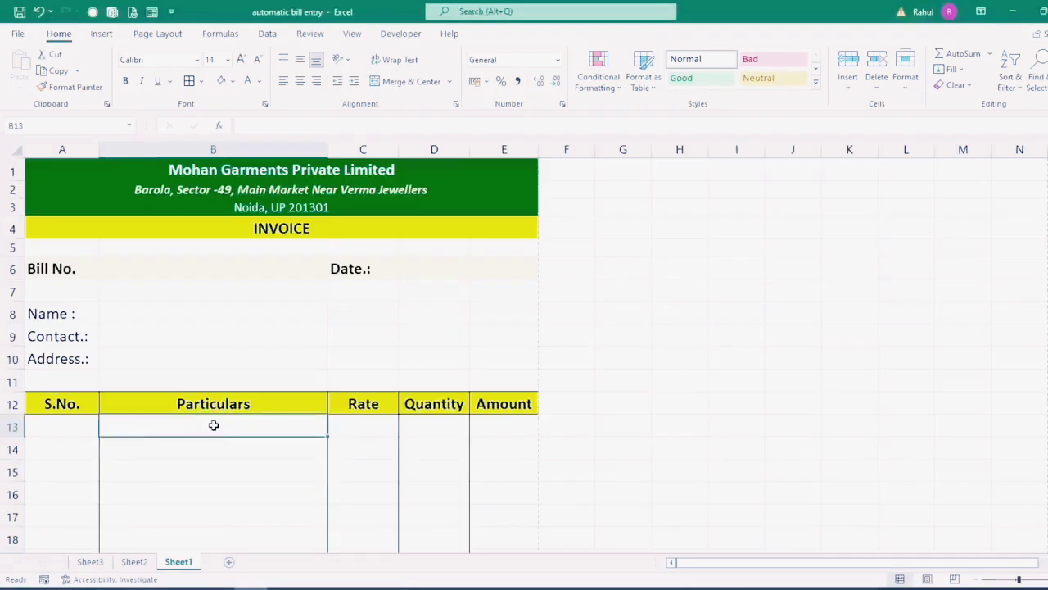
Step: Give B13 List validation sourced from the product names in Sheet3!$A$2:$A$6
{"action": "left_click", "coordinate": [267, 36]}
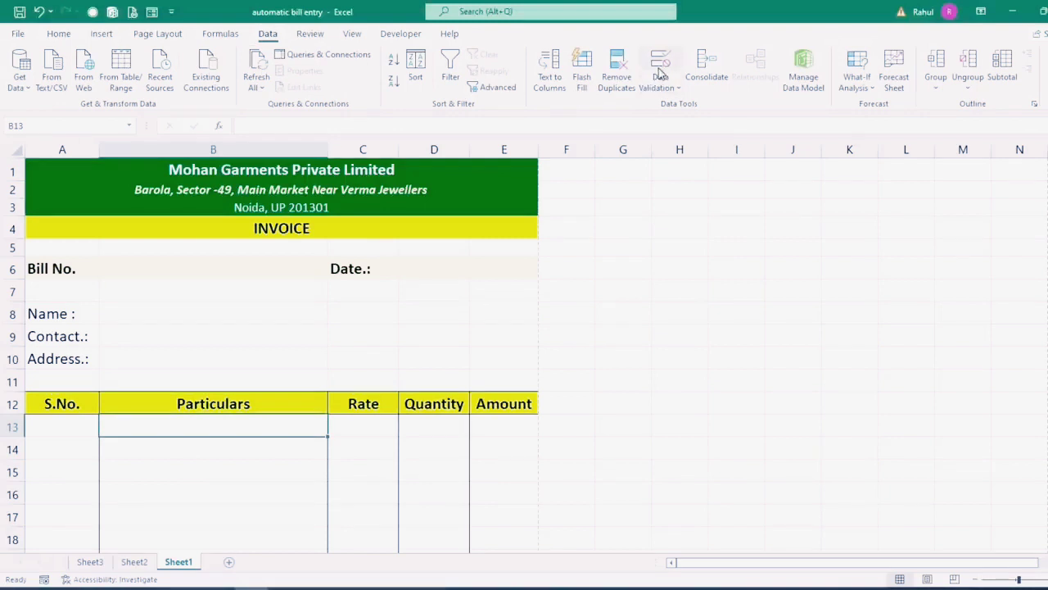
{"action": "left_click", "coordinate": [677, 92]}
{"action": "left_click", "coordinate": [674, 104]}
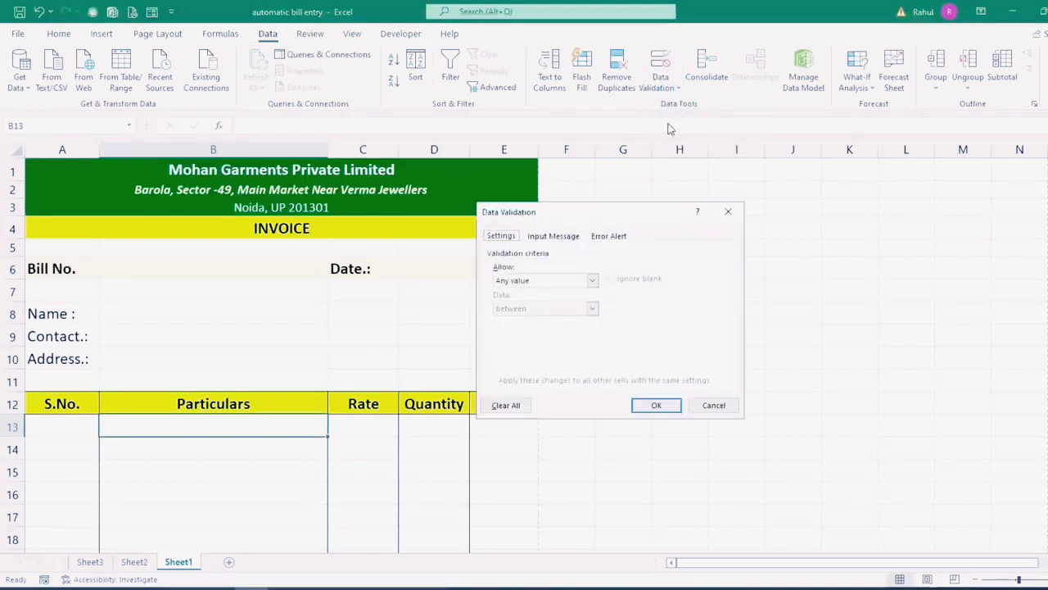
{"action": "left_click", "coordinate": [592, 280]}
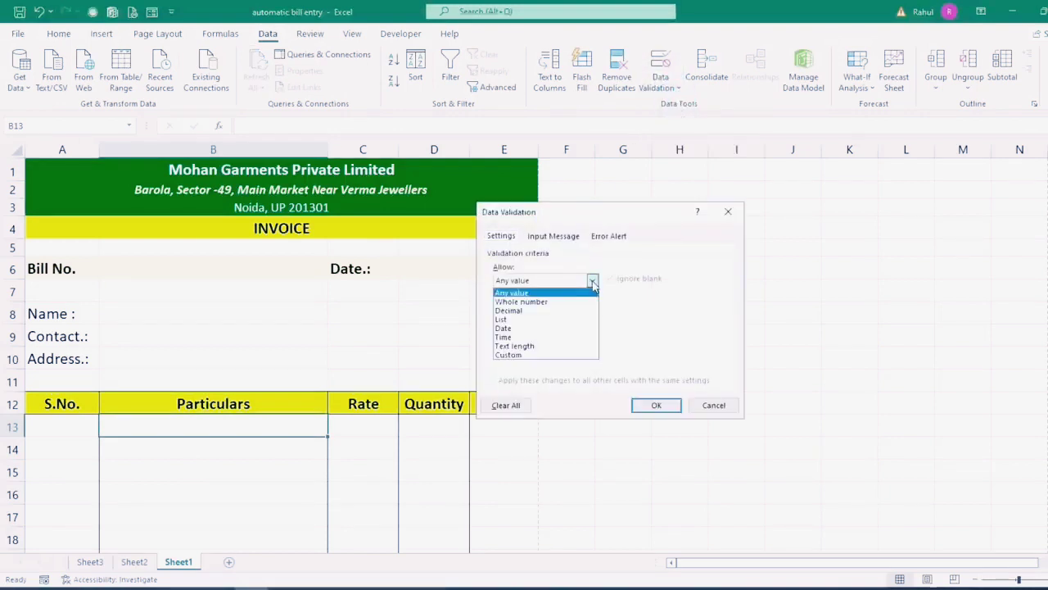
{"action": "left_click", "coordinate": [506, 321]}
{"action": "left_click", "coordinate": [506, 335]}
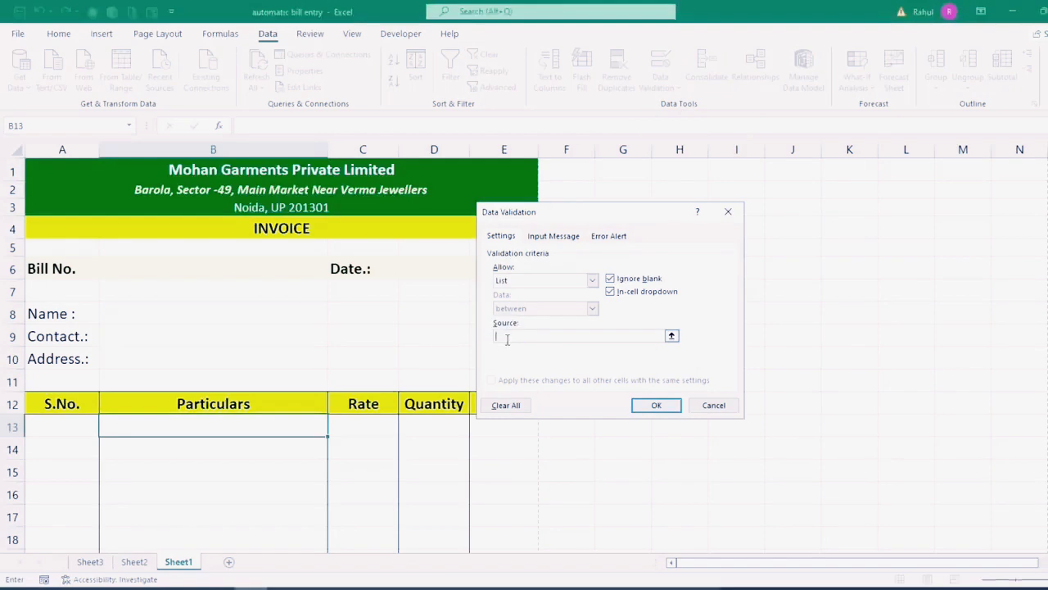
{"action": "left_click", "coordinate": [90, 562]}
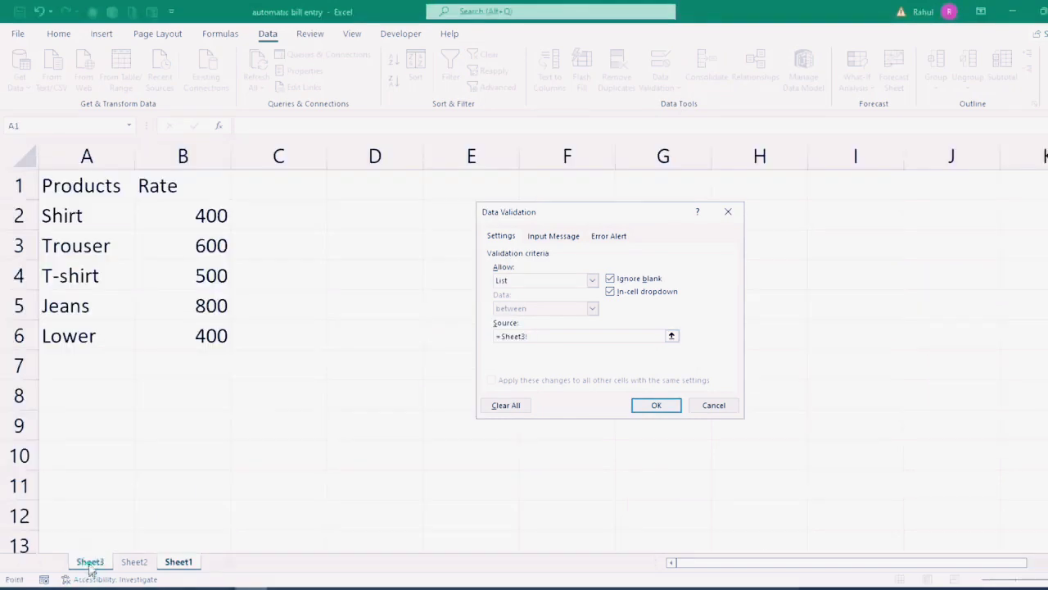
{"action": "left_click_drag", "start_coordinate": [85, 214], "coordinate": [80, 330]}
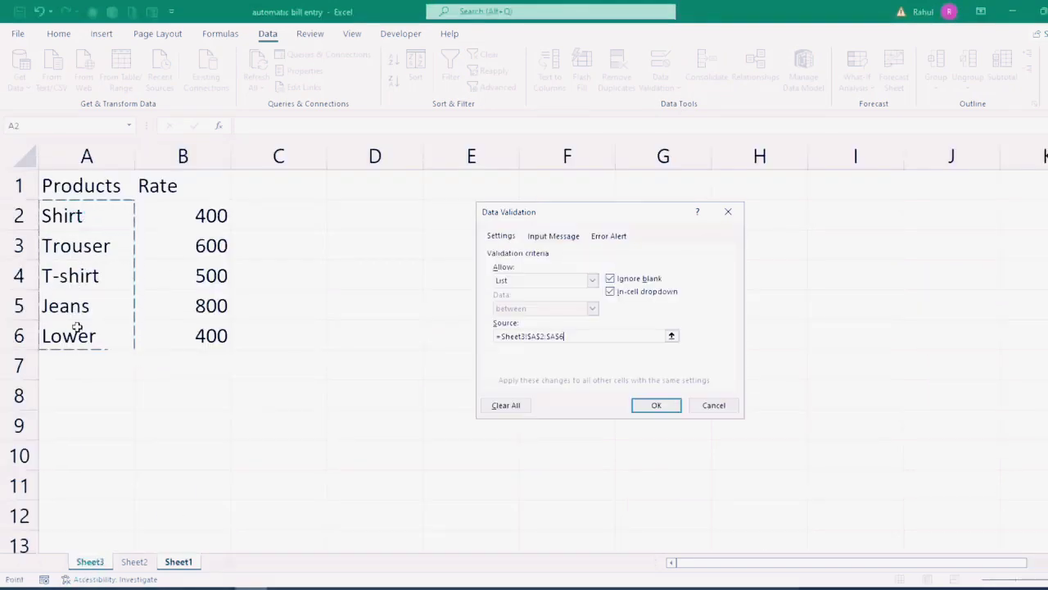
{"action": "left_click", "coordinate": [656, 404]}
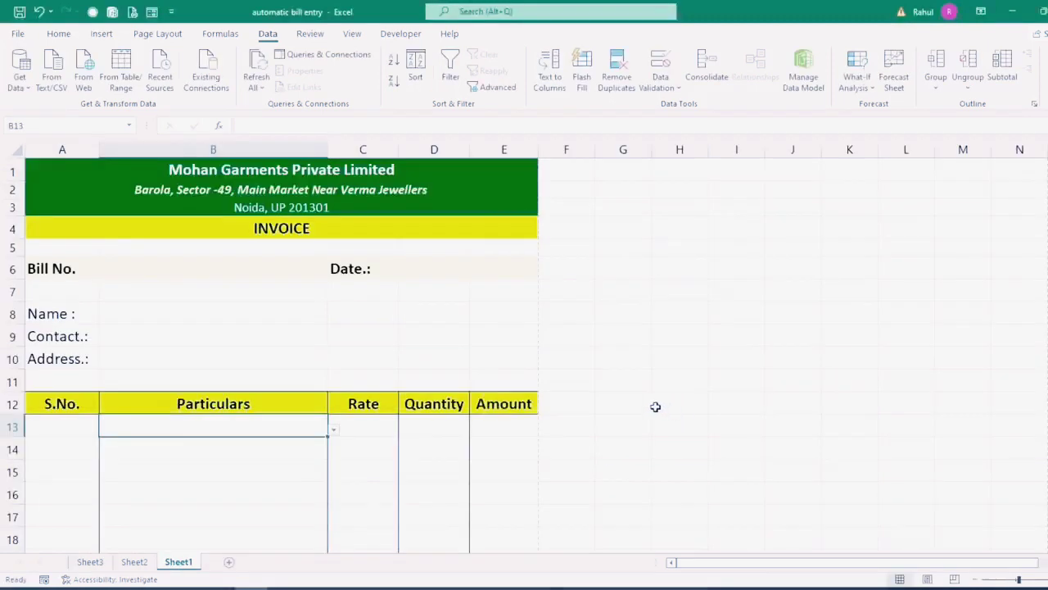
Step: Test B13's product dropdown, then fill it down to B27
{"action": "left_click", "coordinate": [335, 435]}
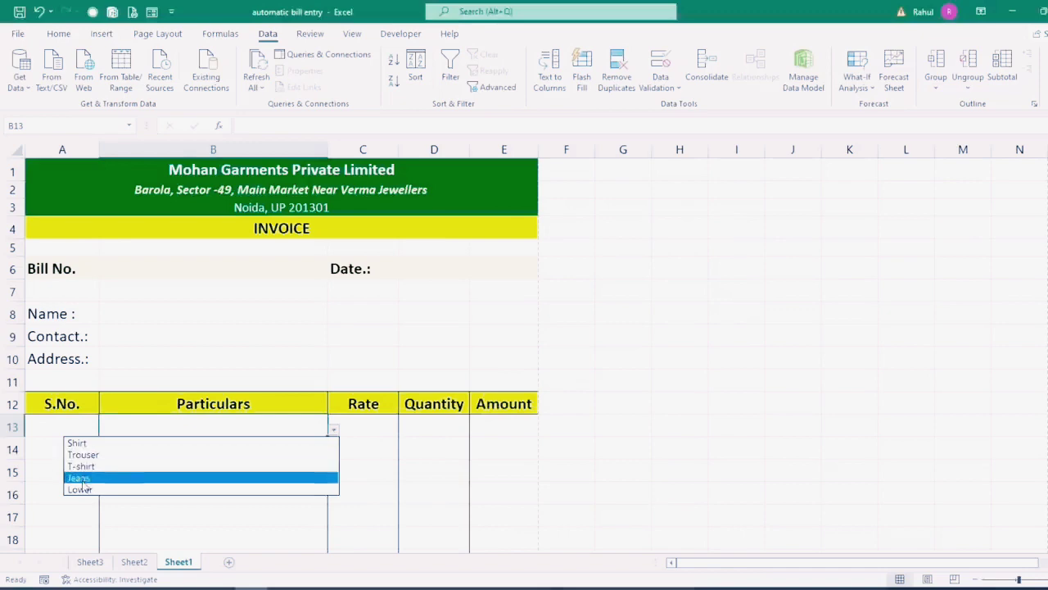
{"action": "key", "text": "Escape"}
{"action": "left_click", "coordinate": [290, 444]}
{"action": "scroll", "coordinate": [343, 282], "scroll_direction": "down", "scroll_amount": 6}
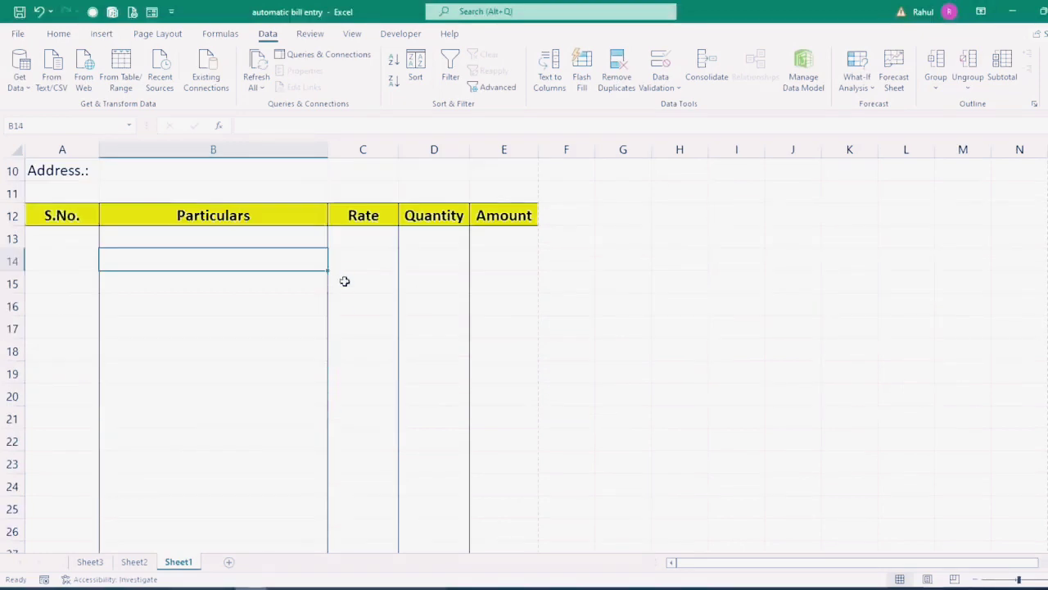
{"action": "scroll", "coordinate": [340, 281], "scroll_direction": "up", "scroll_amount": 3}
{"action": "left_click", "coordinate": [276, 240]}
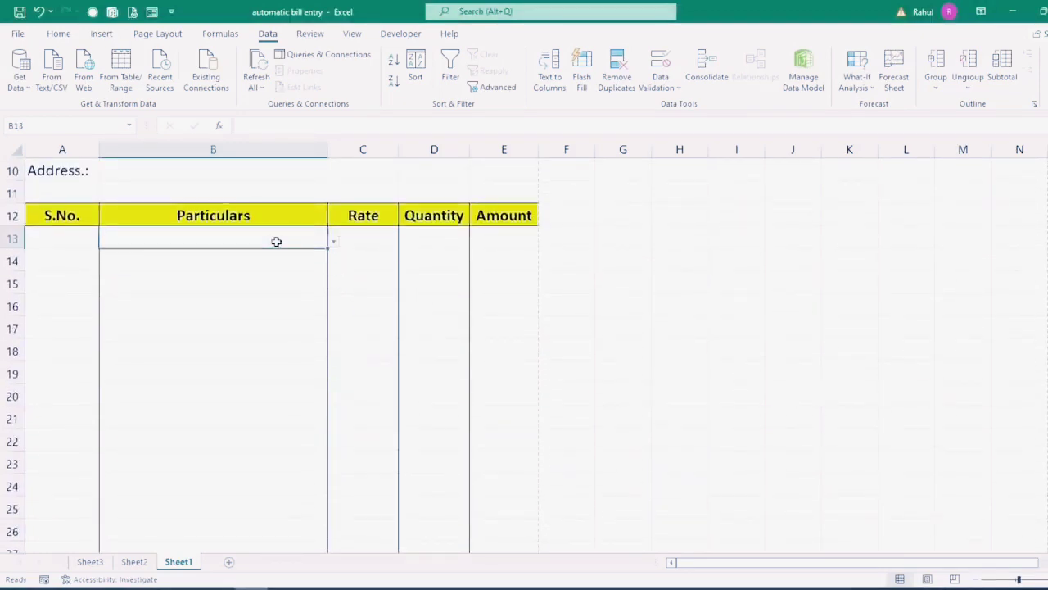
{"action": "mouse_move", "coordinate": [330, 249]}
{"action": "left_mouse_down"}
{"action": "mouse_move", "coordinate": [288, 545]}
{"action": "mouse_move", "coordinate": [294, 448]}
{"action": "left_mouse_up"}
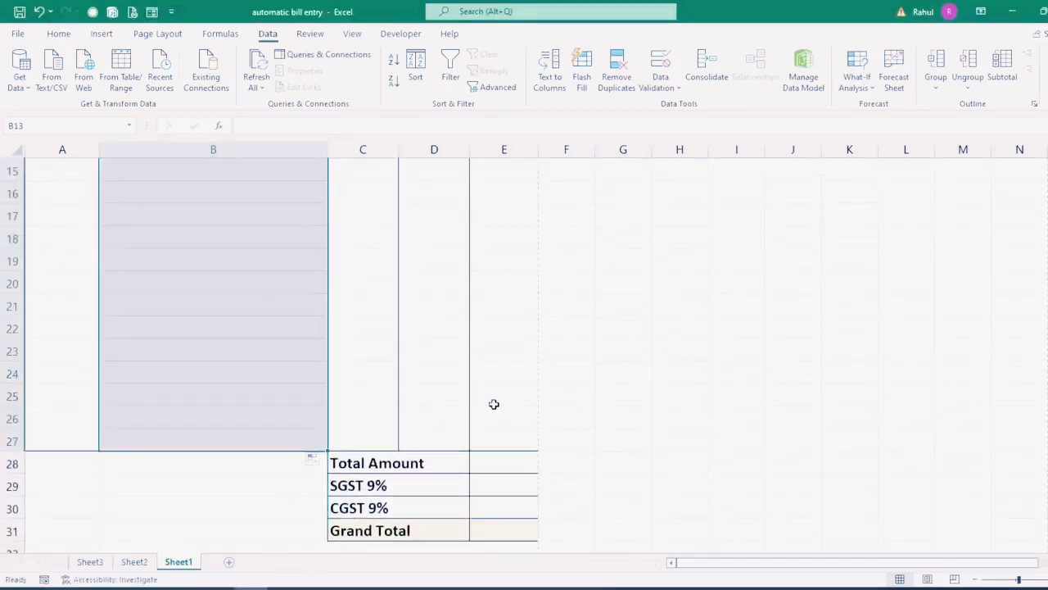
Step: Confirm B14 and B15 have the dropdown and select C13 for the rate
{"action": "scroll", "coordinate": [356, 398], "scroll_direction": "up", "scroll_amount": 4}
{"action": "left_click", "coordinate": [278, 407]}
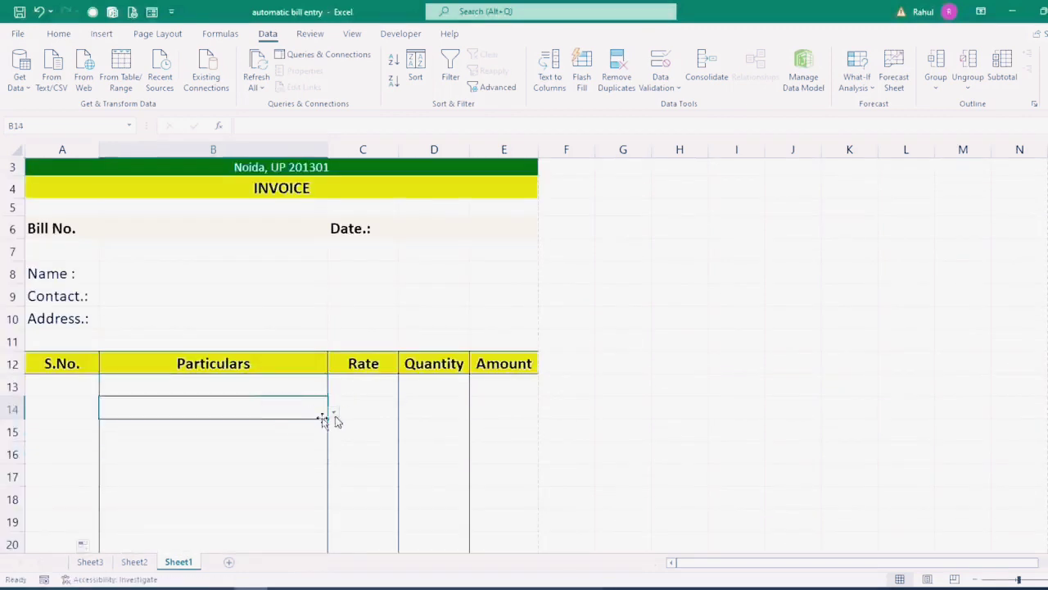
{"action": "left_click", "coordinate": [283, 436]}
{"action": "left_click", "coordinate": [349, 394]}
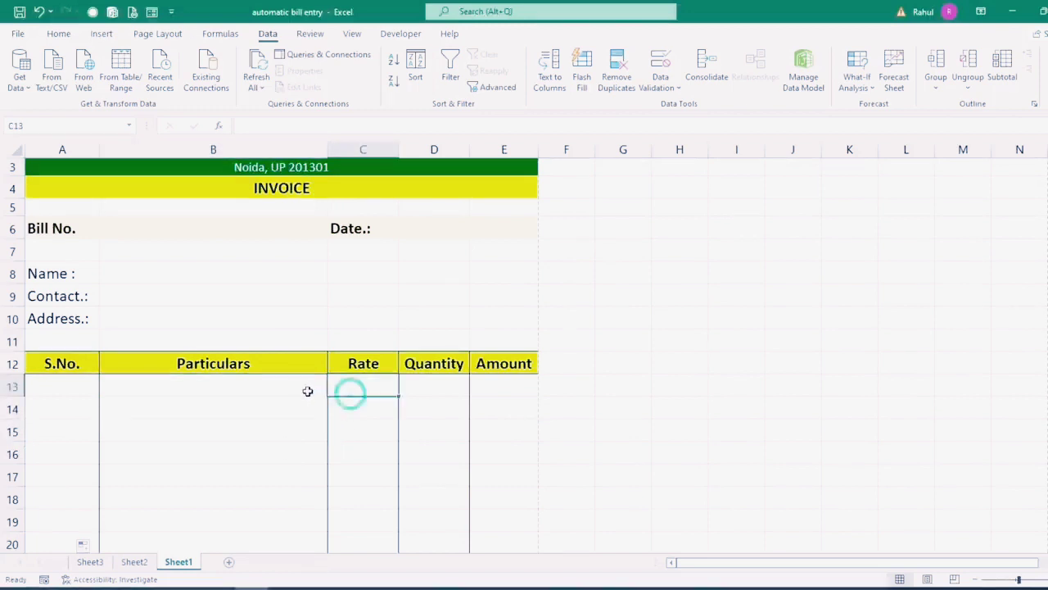
{"action": "left_click", "coordinate": [288, 386]}
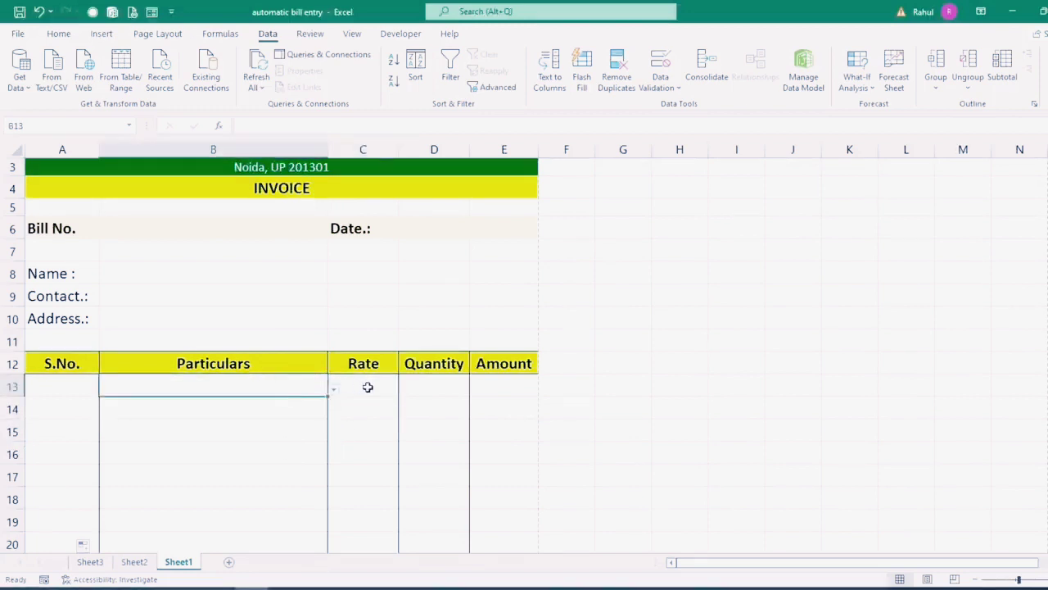
{"action": "left_click", "coordinate": [368, 386]}
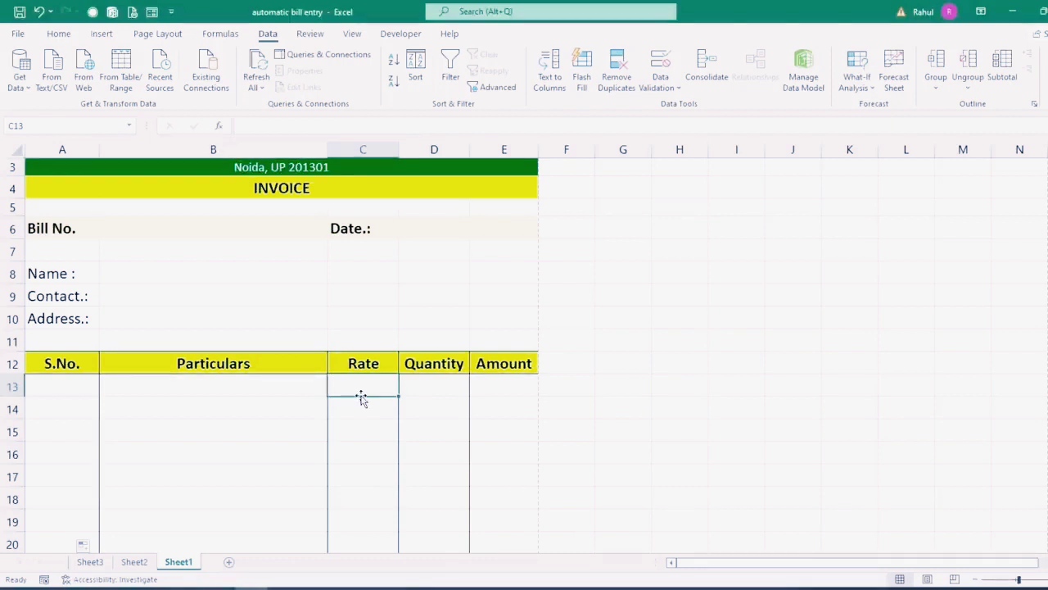
Step: Enter =VLOOKUP(B13,Sheet3!$A$1:$B$6,2,0) in C13 to fetch the product's rate
{"action": "type", "text": "=vl"}
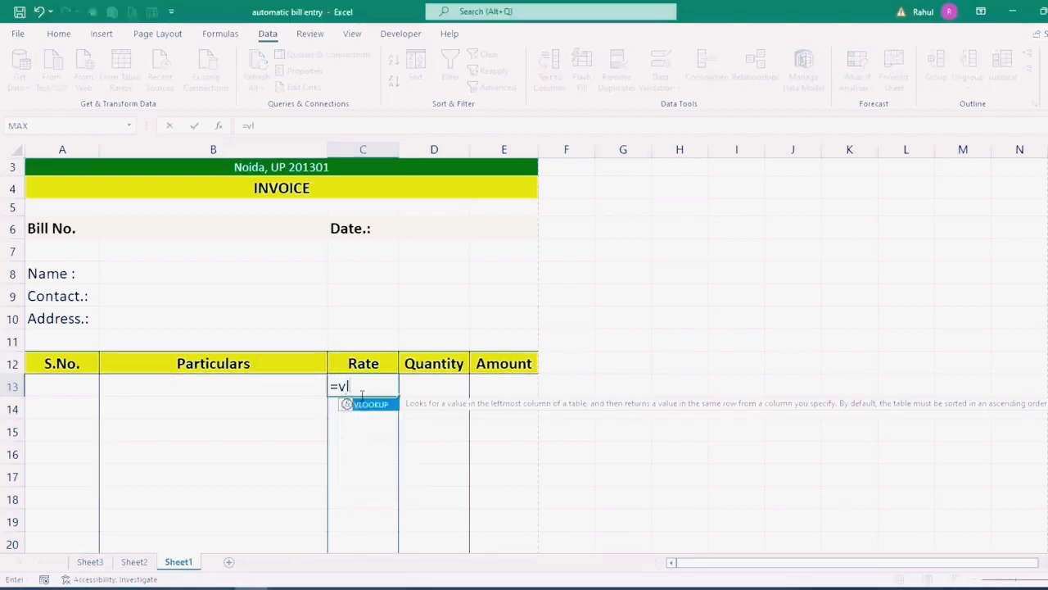
{"action": "key", "text": "Tab"}
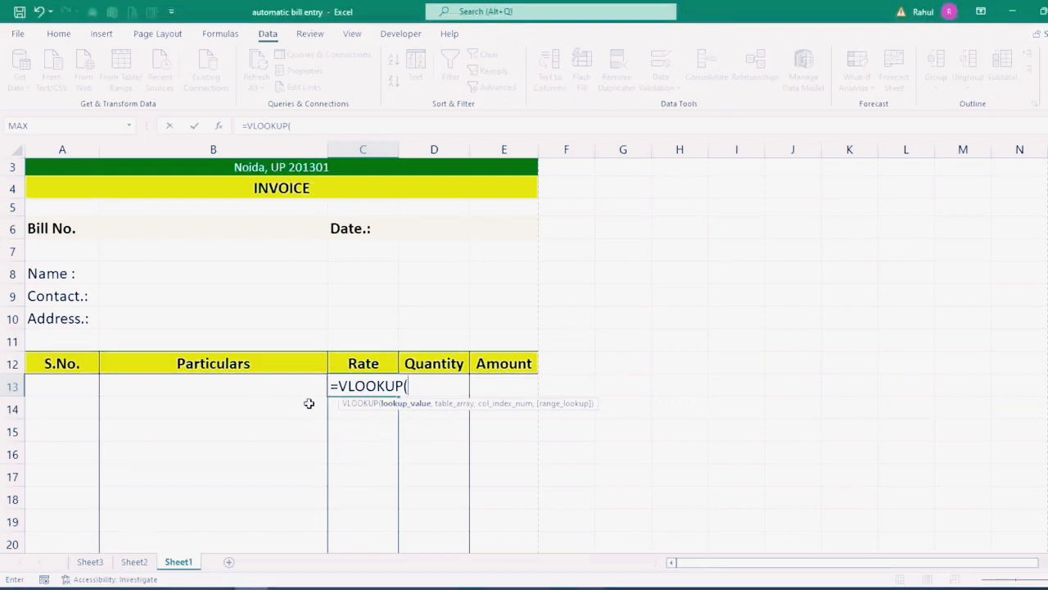
{"action": "left_click", "coordinate": [278, 396]}
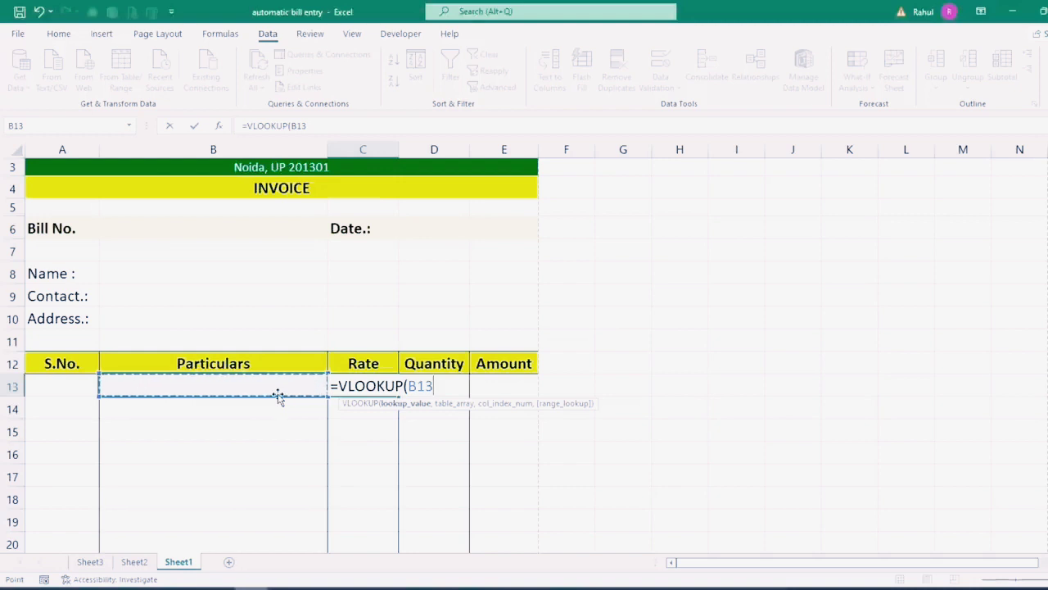
{"action": "type", "text": ","}
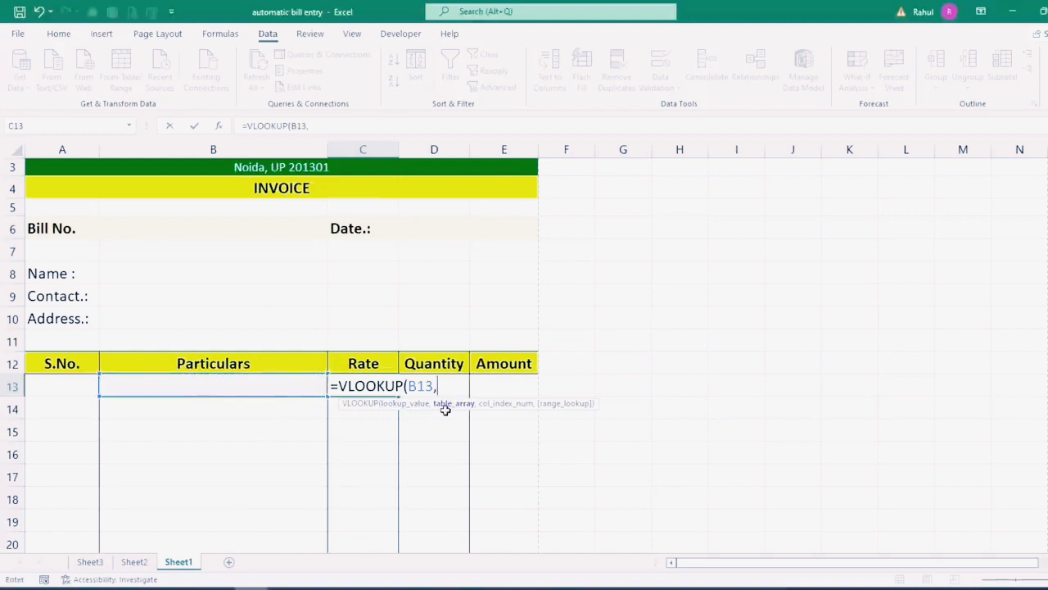
{"action": "left_click", "coordinate": [90, 561]}
{"action": "left_click", "coordinate": [80, 187]}
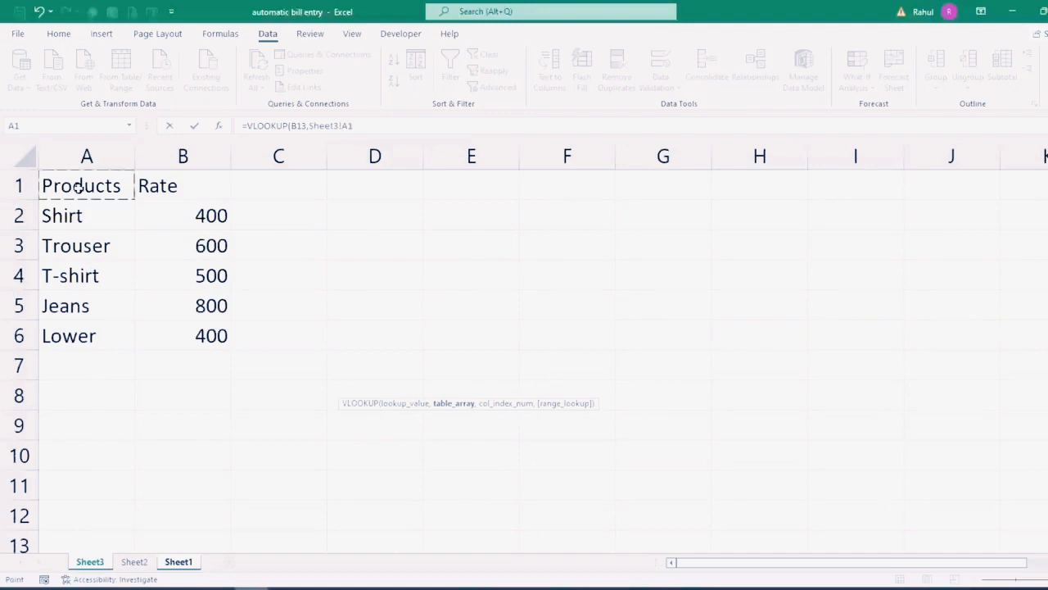
{"action": "left_click_drag", "start_coordinate": [79, 187], "coordinate": [182, 330]}
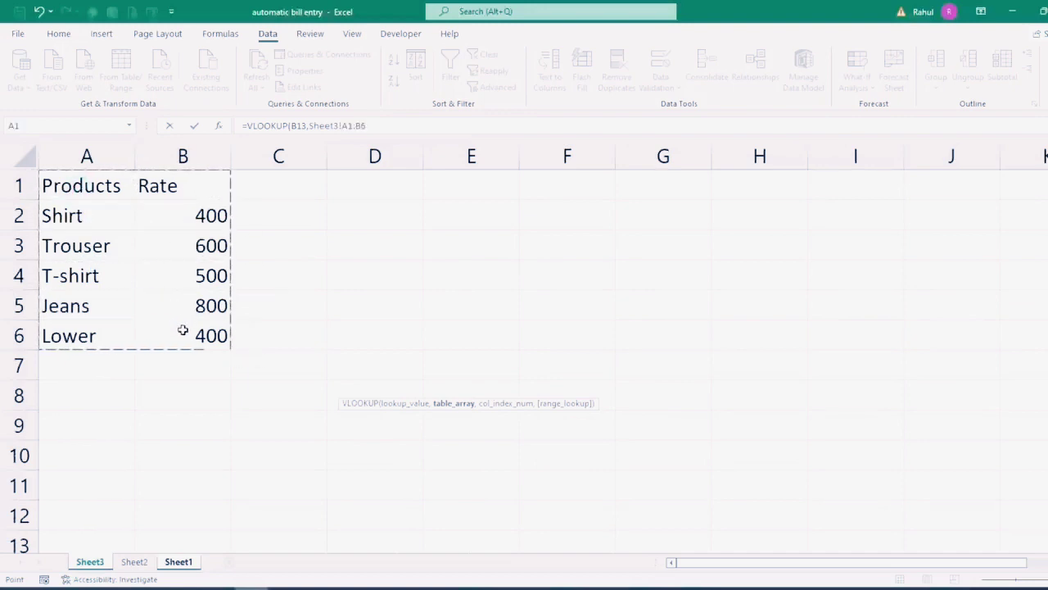
{"action": "key", "text": "F4"}
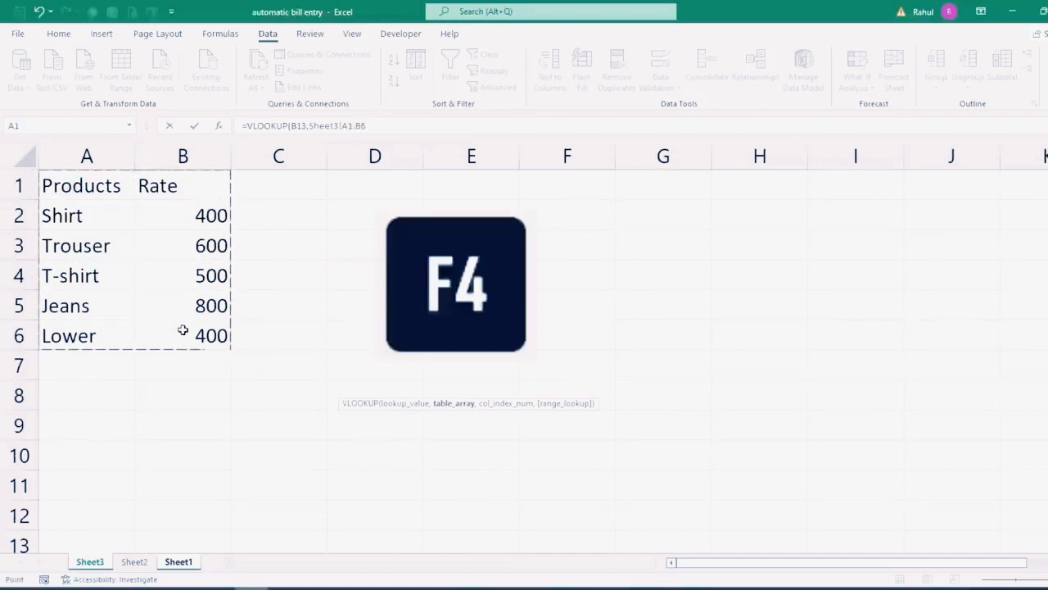
{"action": "key", "text": "F4"}
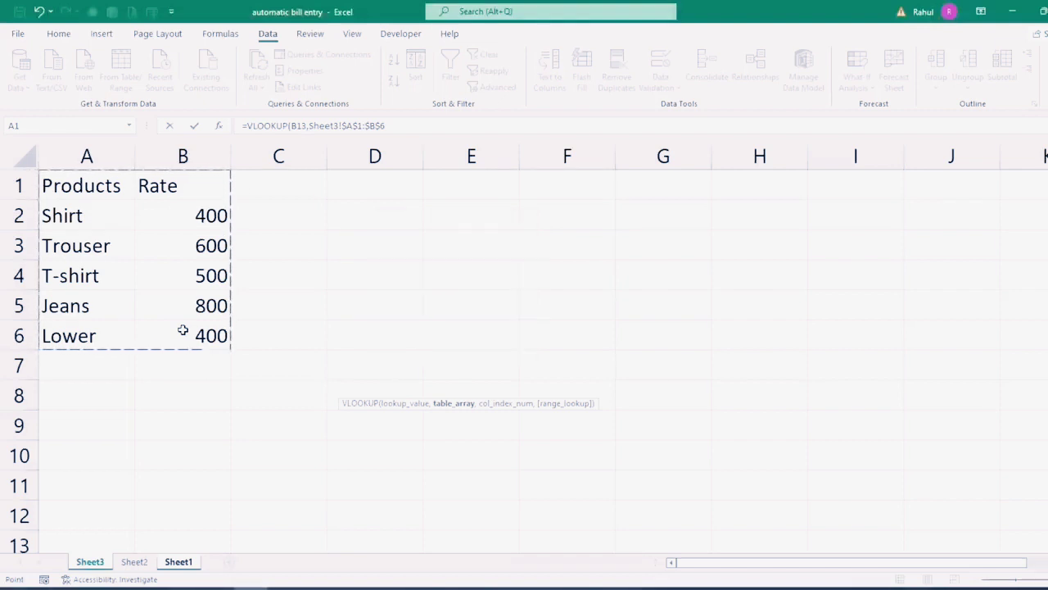
{"action": "type", "text": ","}
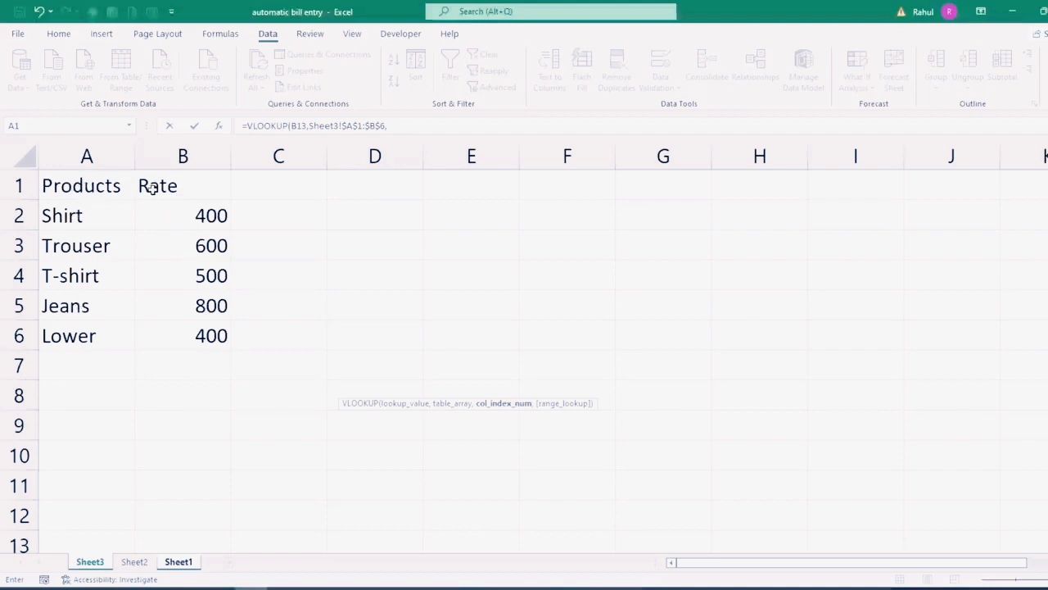
{"action": "left_click", "coordinate": [390, 126]}
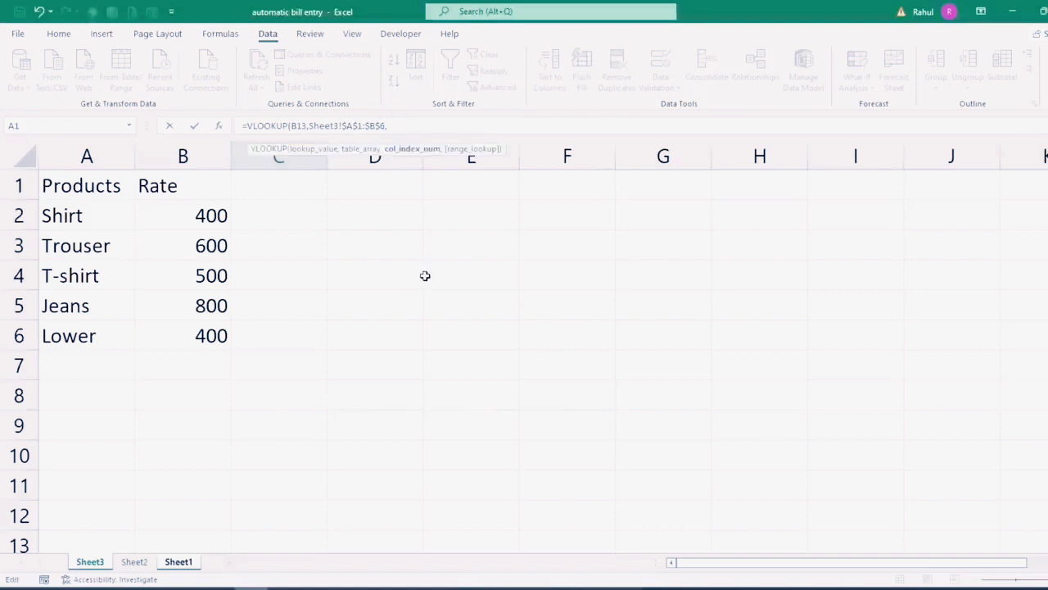
{"action": "type", "text": ","}
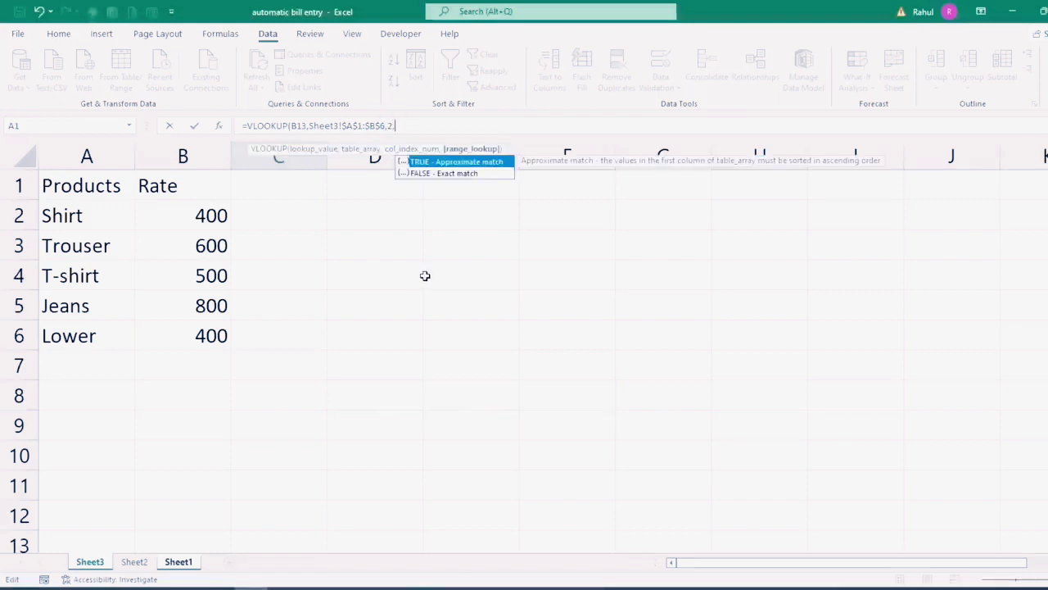
{"action": "type", "text": "0)"}
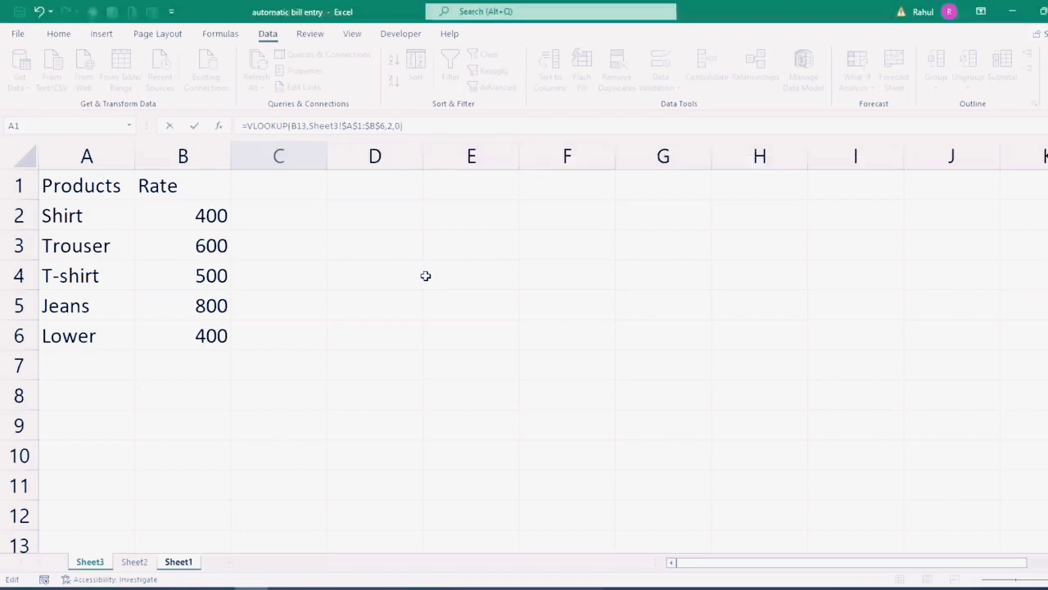
{"action": "key", "text": "Return"}
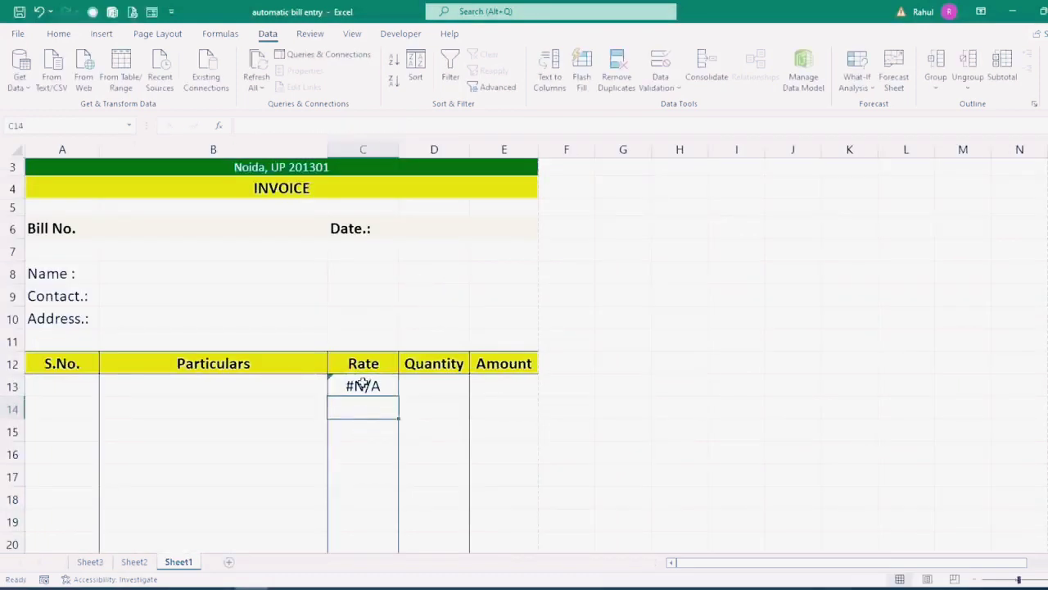
Step: Choose Trouser in B13 and fill the rate lookup down C13:C27
{"action": "left_click", "coordinate": [250, 383]}
{"action": "left_click", "coordinate": [334, 391]}
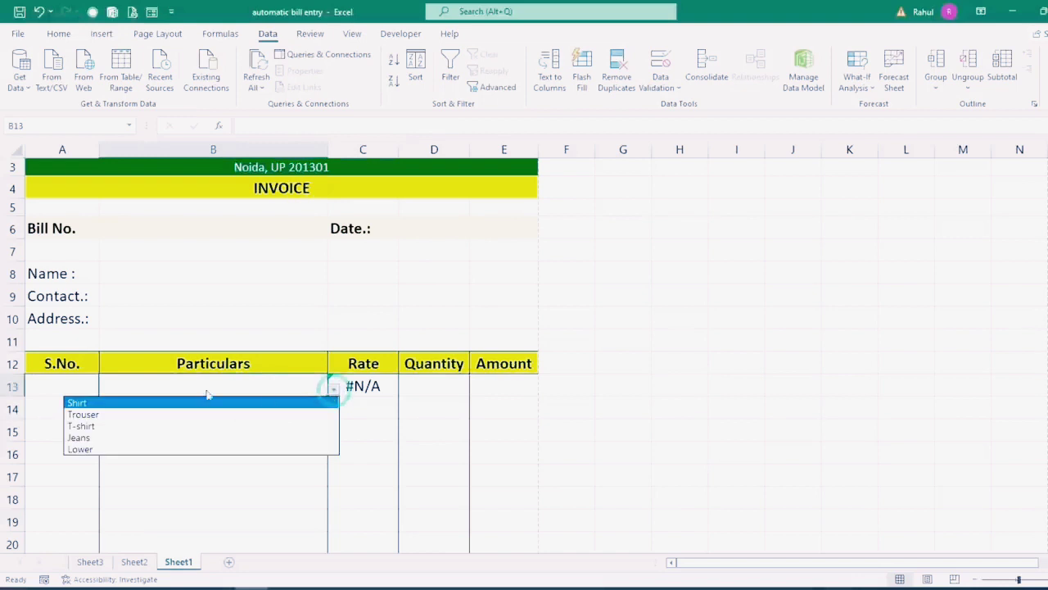
{"action": "left_click", "coordinate": [80, 413]}
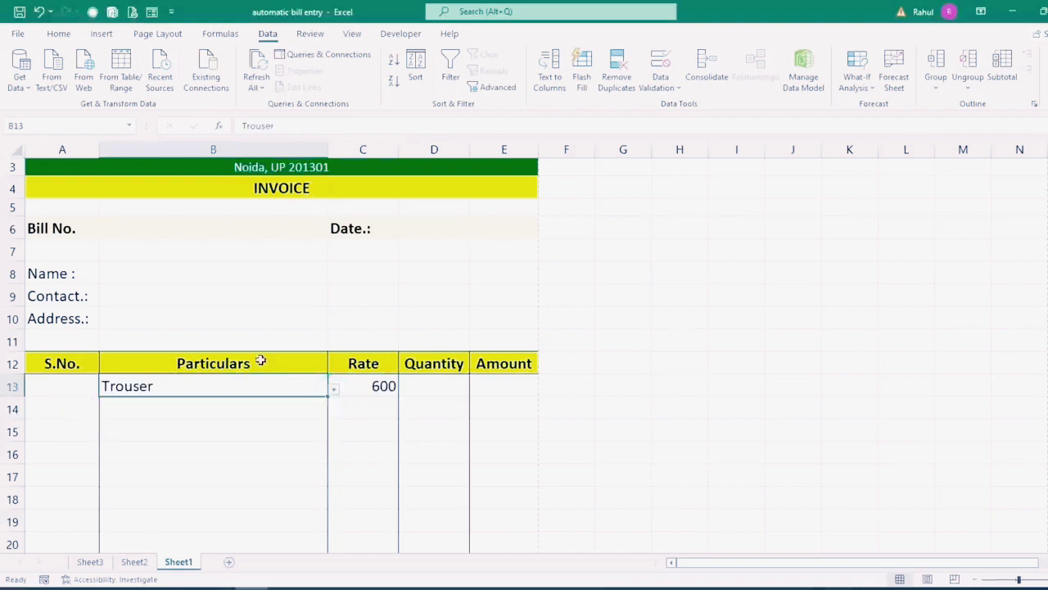
{"action": "left_click", "coordinate": [385, 386]}
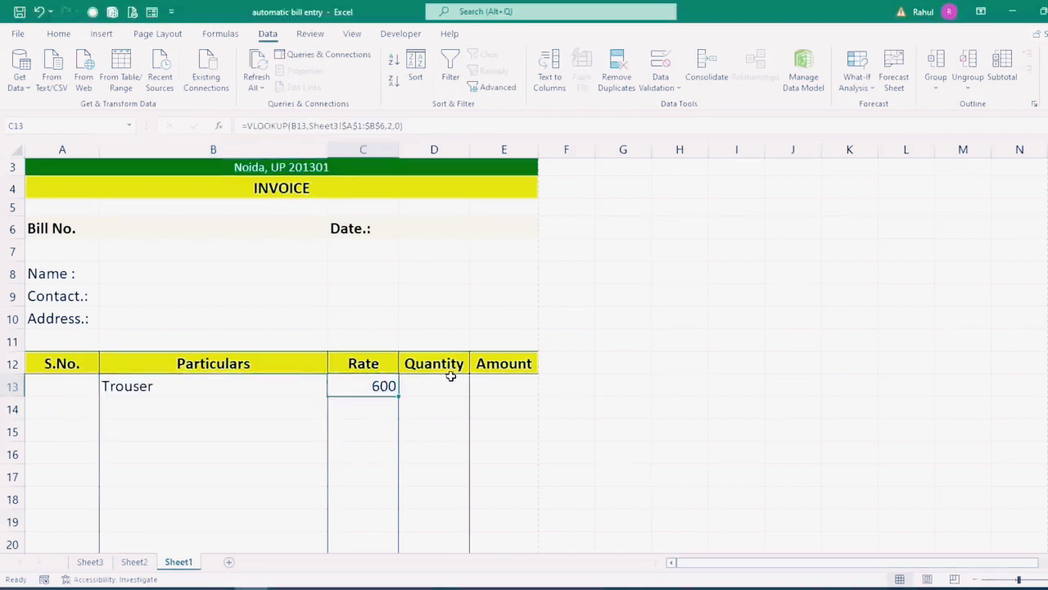
{"action": "scroll", "coordinate": [434, 368], "scroll_direction": "down", "scroll_amount": 3}
{"action": "left_click_drag", "start_coordinate": [397, 209], "coordinate": [391, 513]}
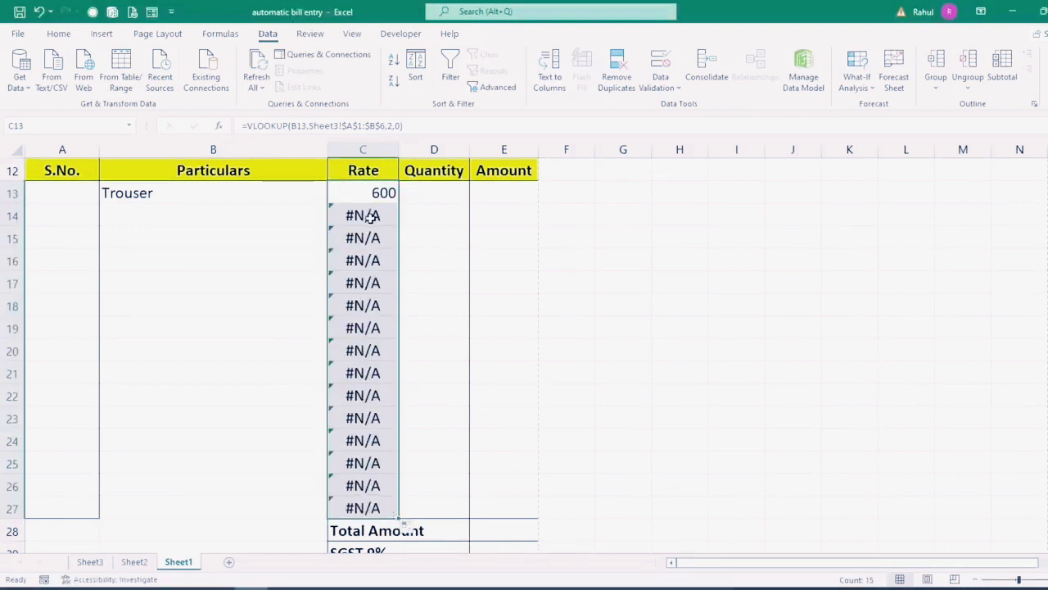
Step: Pick Trouser as the second item in B14, showing rate 600
{"action": "left_click", "coordinate": [217, 217]}
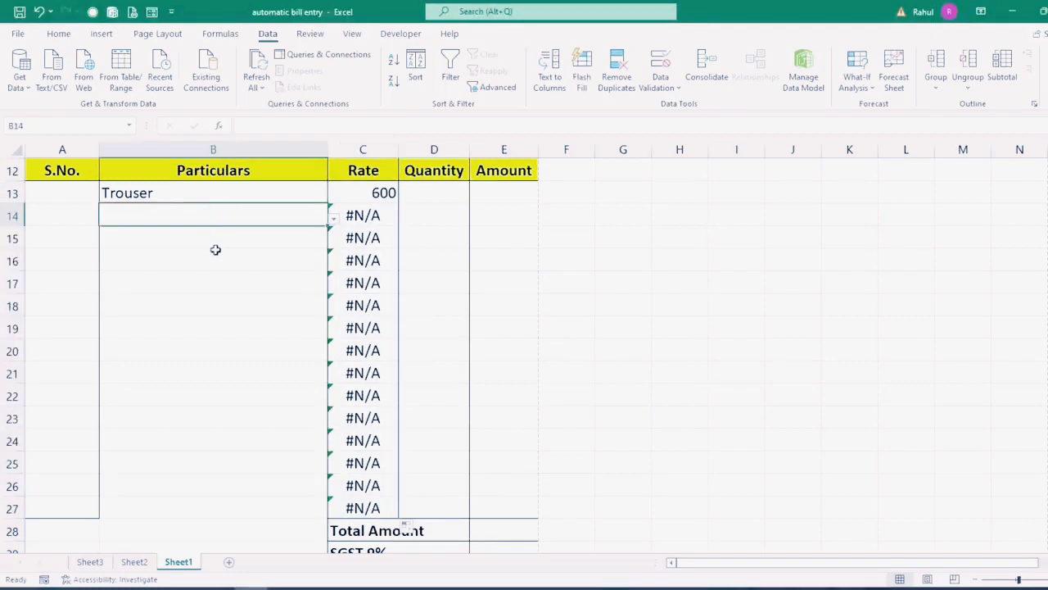
{"action": "left_click", "coordinate": [334, 220]}
{"action": "left_click", "coordinate": [167, 241]}
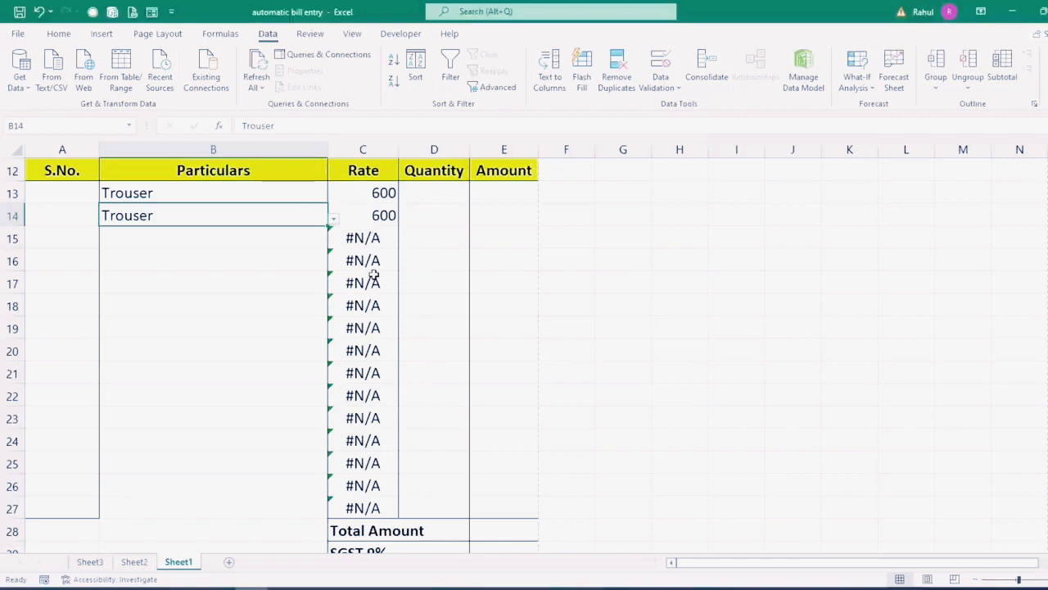
{"action": "left_click", "coordinate": [375, 193]}
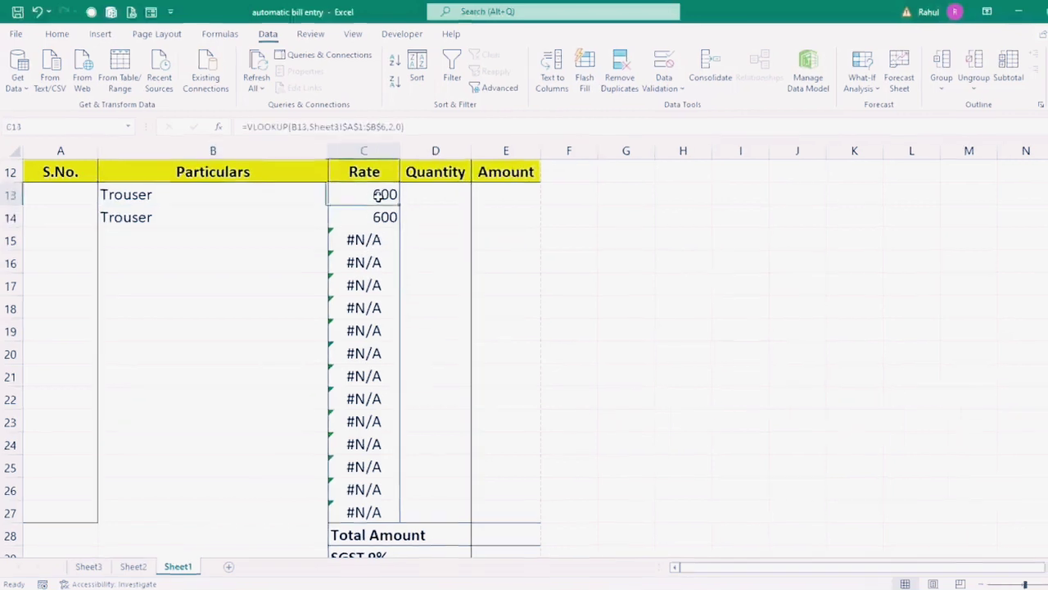
Step: Change C13 to =IFERROR(VLOOKUP(B13,Sheet3!$A$1:$B$6,2,0),"")
{"action": "key", "text": "F2"}
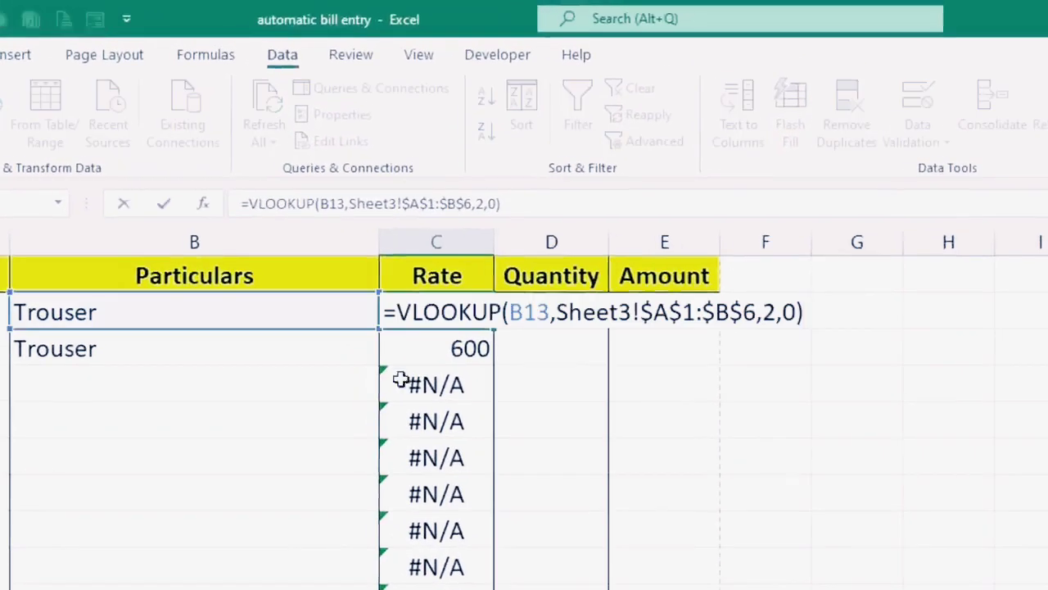
{"action": "left_click", "coordinate": [396, 313]}
{"action": "type", "text": "iferr"}
{"action": "key", "text": "Tab"}
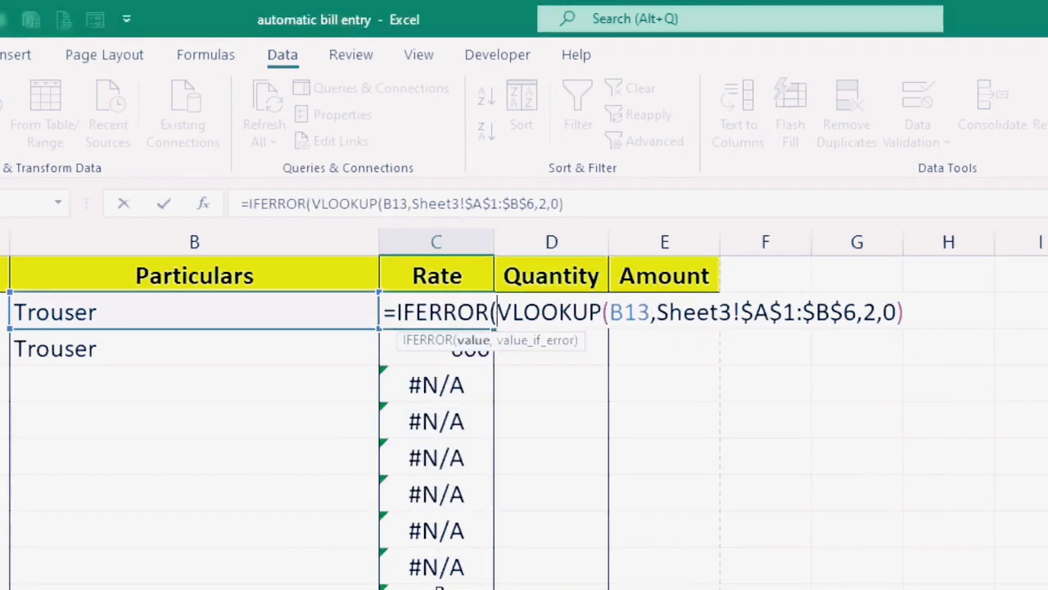
{"action": "left_click", "coordinate": [923, 311]}
{"action": "type", "text": ",\""}
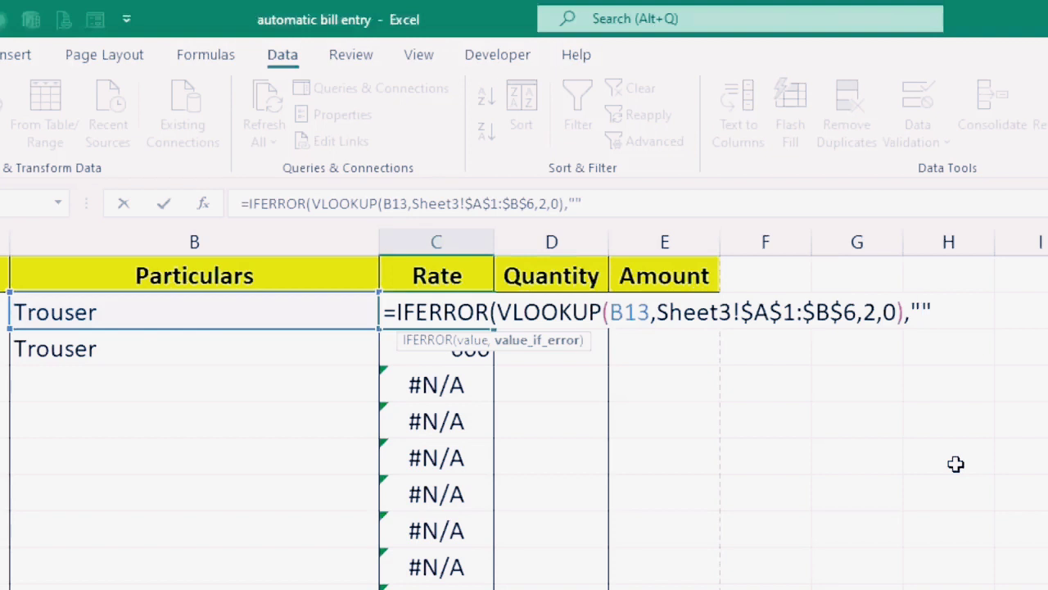
{"action": "type", "text": "\")"}
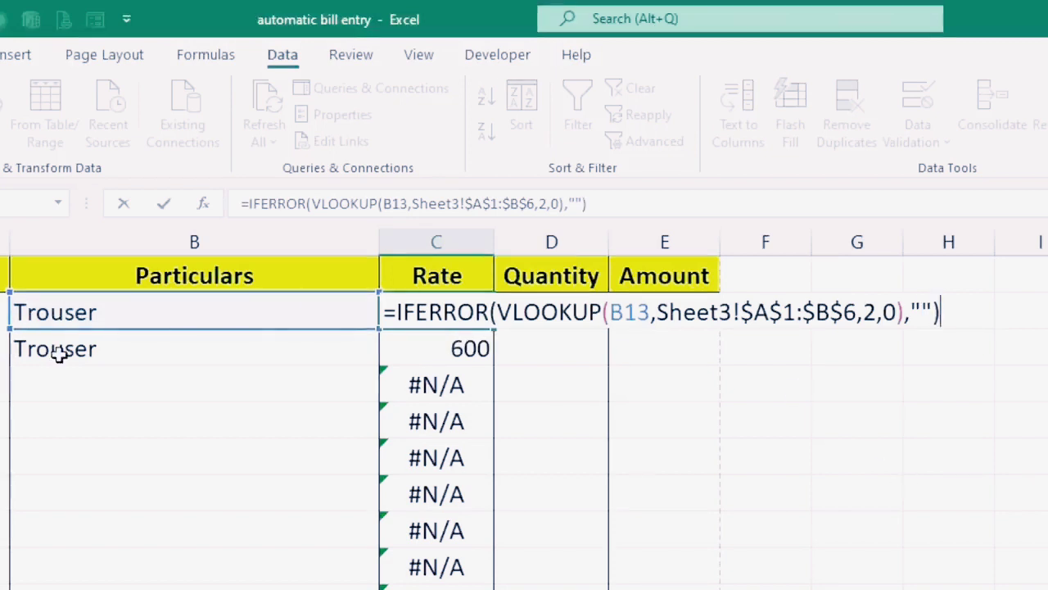
{"action": "left_click", "coordinate": [925, 309]}
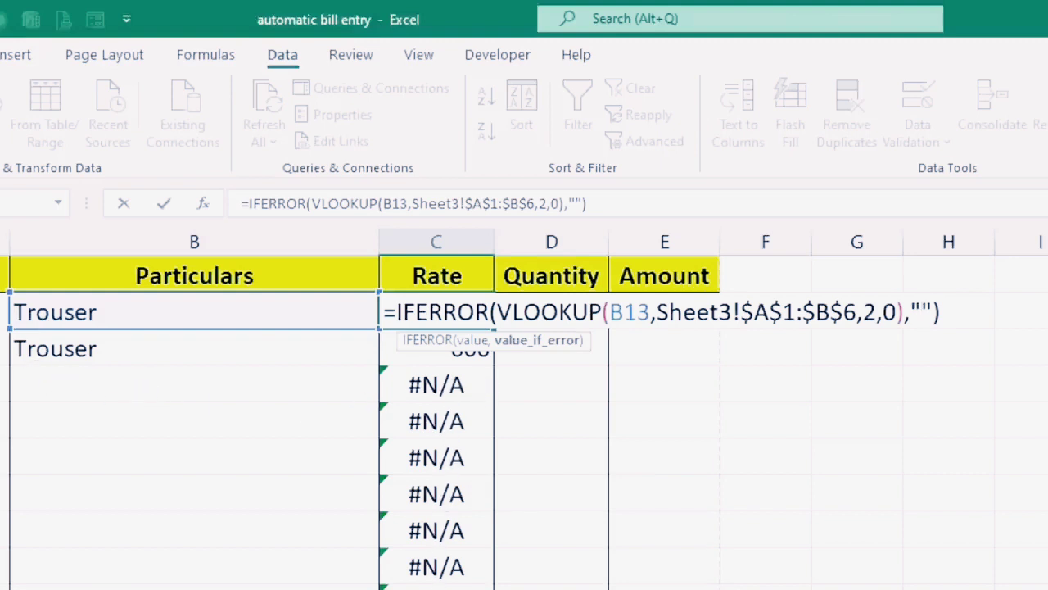
{"action": "key", "text": "Return"}
Step: Fill the IFERROR rate formula down from C13 to C27
{"action": "left_click", "coordinate": [463, 312]}
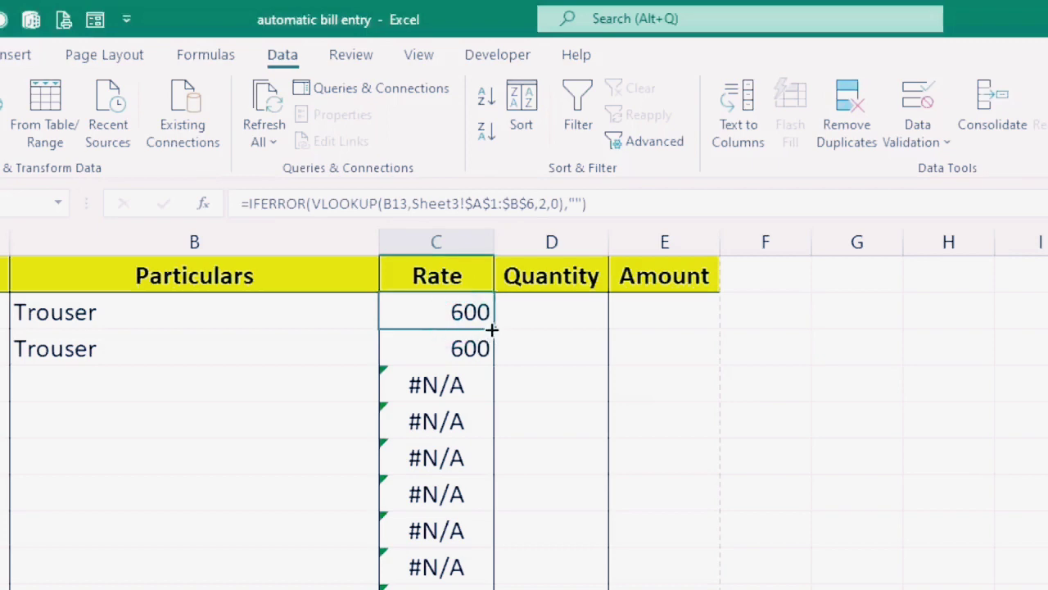
{"action": "left_click_drag", "start_coordinate": [491, 328], "coordinate": [491, 589]}
{"action": "left_click", "coordinate": [303, 349]}
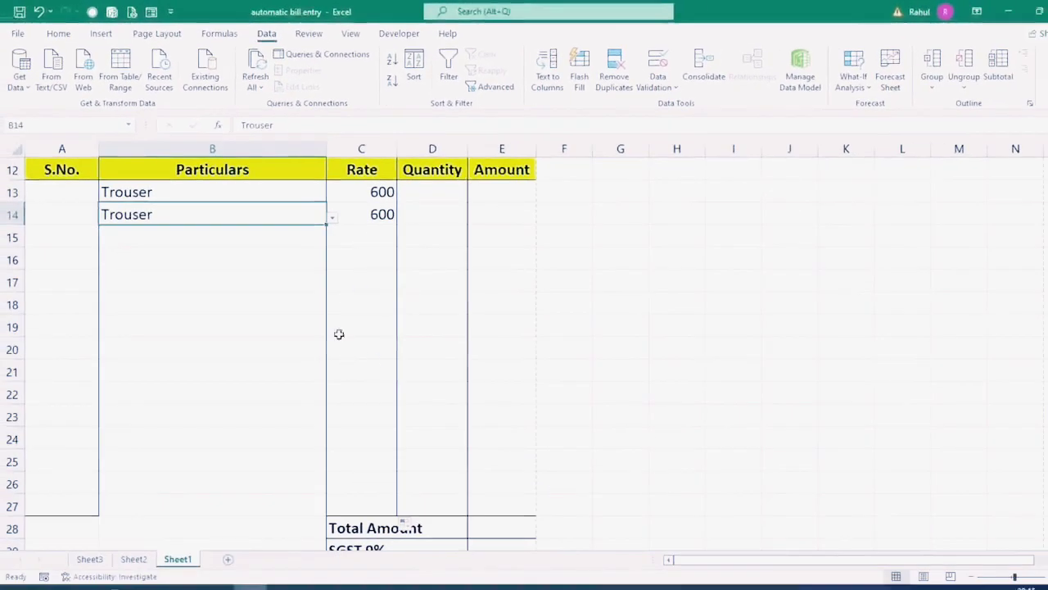
Step: Pick T-shirt as the third item in B15, showing rate 500
{"action": "left_click", "coordinate": [268, 243]}
{"action": "left_click", "coordinate": [332, 242]}
{"action": "left_click", "coordinate": [141, 278]}
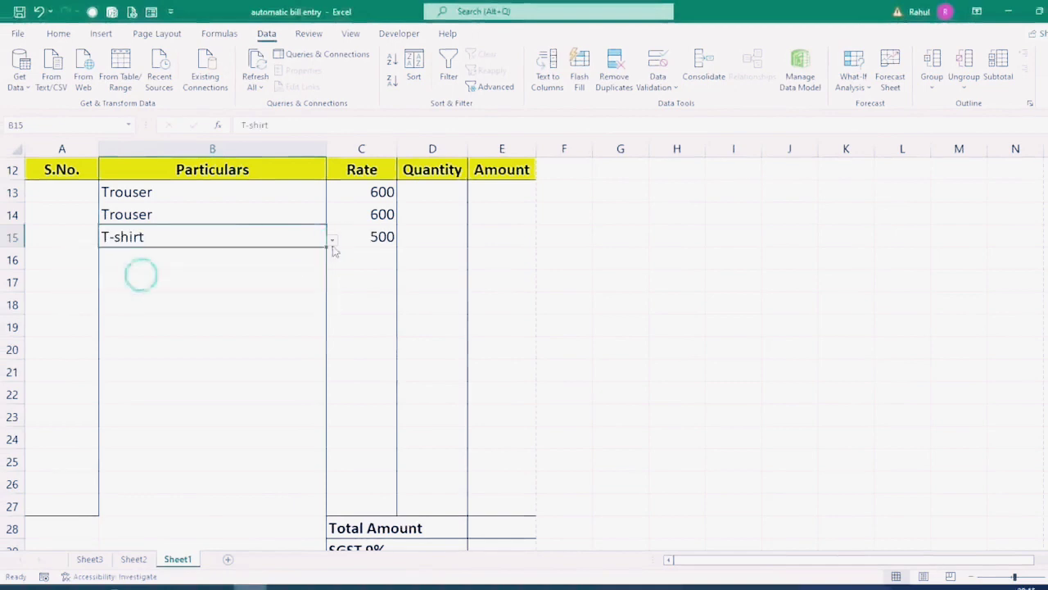
Step: Enter the Amount formula =C13*D13 in E13
{"action": "left_click", "coordinate": [487, 189]}
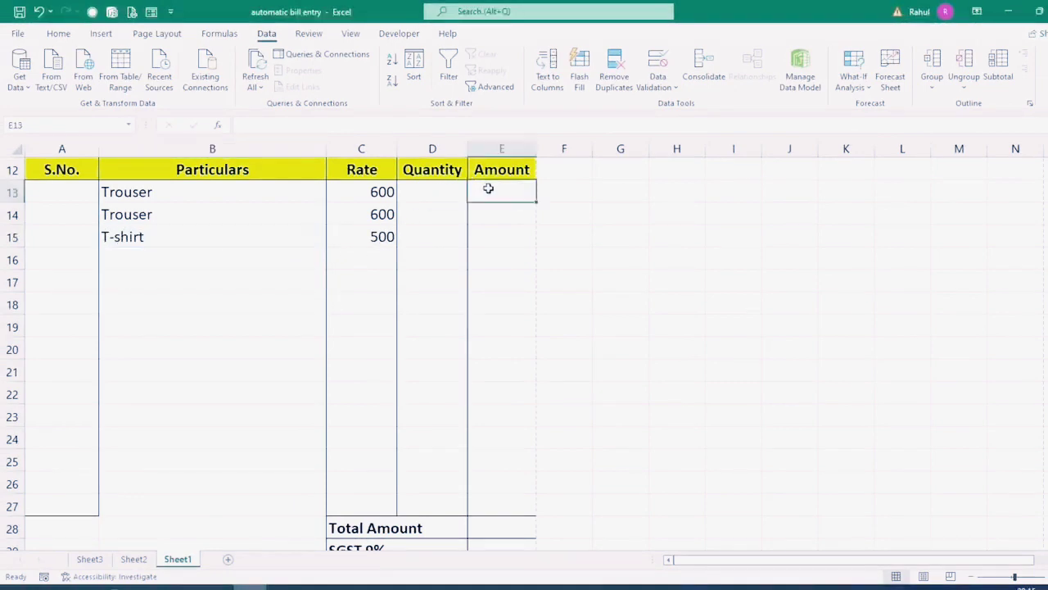
{"action": "type", "text": "="}
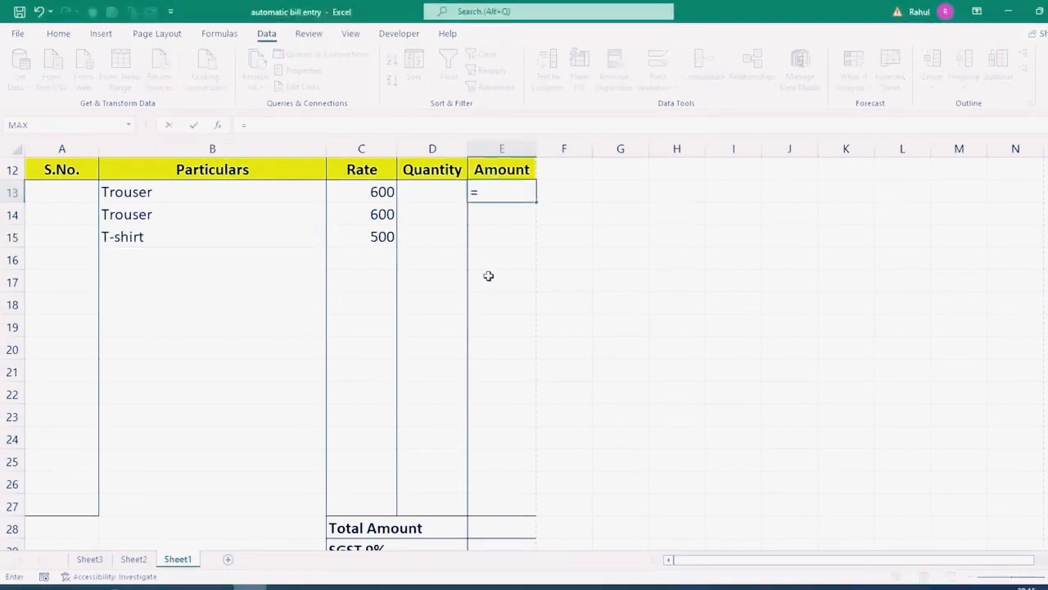
{"action": "left_click", "coordinate": [379, 190]}
{"action": "type", "text": "*"}
{"action": "left_click", "coordinate": [412, 185]}
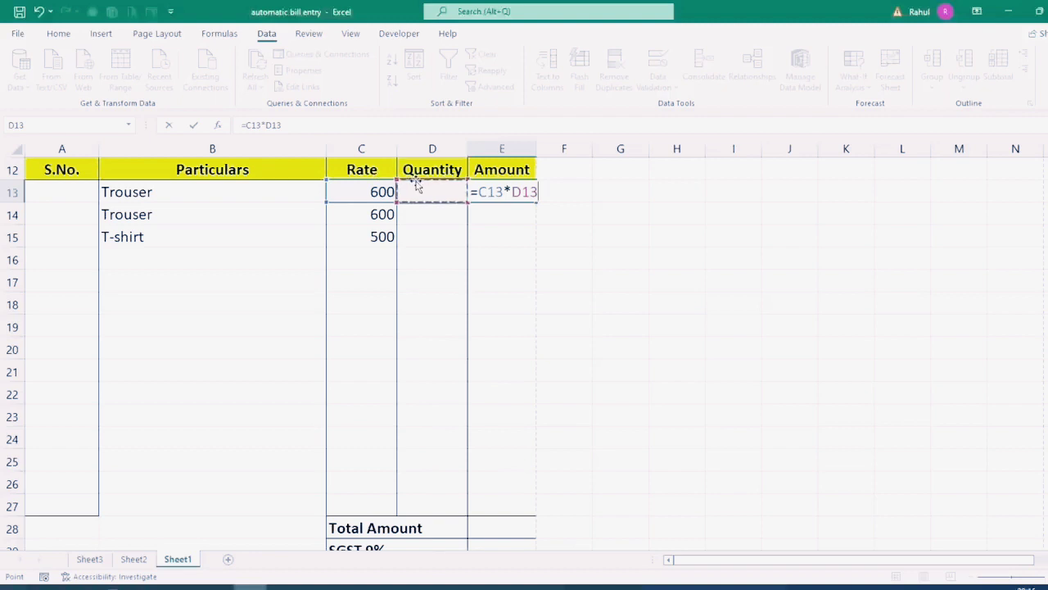
{"action": "key", "text": "Return"}
Step: Set D13's quantity to 50 and fill the Amount formula down to E27
{"action": "left_click", "coordinate": [416, 185]}
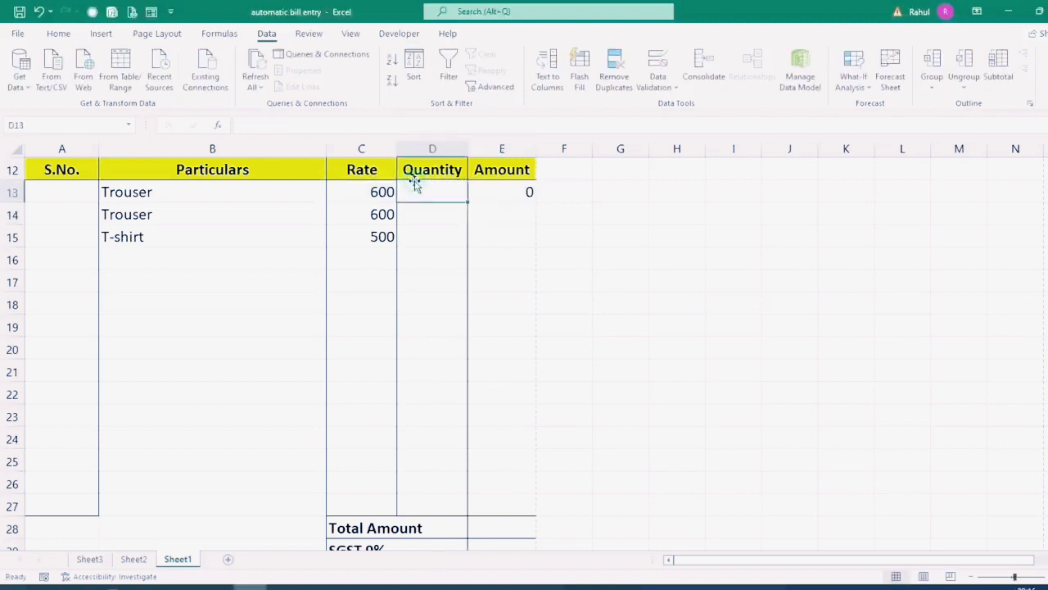
{"action": "type", "text": "400"}
{"action": "key", "text": "Return"}
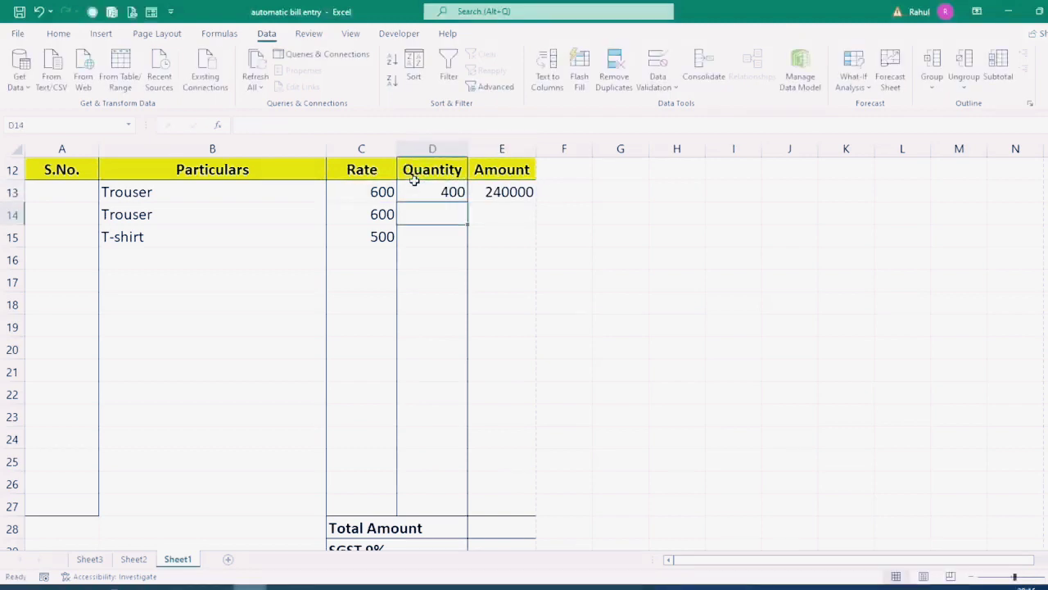
{"action": "left_click", "coordinate": [413, 181]}
{"action": "type", "text": "50"}
{"action": "key", "text": "Return"}
{"action": "left_click", "coordinate": [525, 187]}
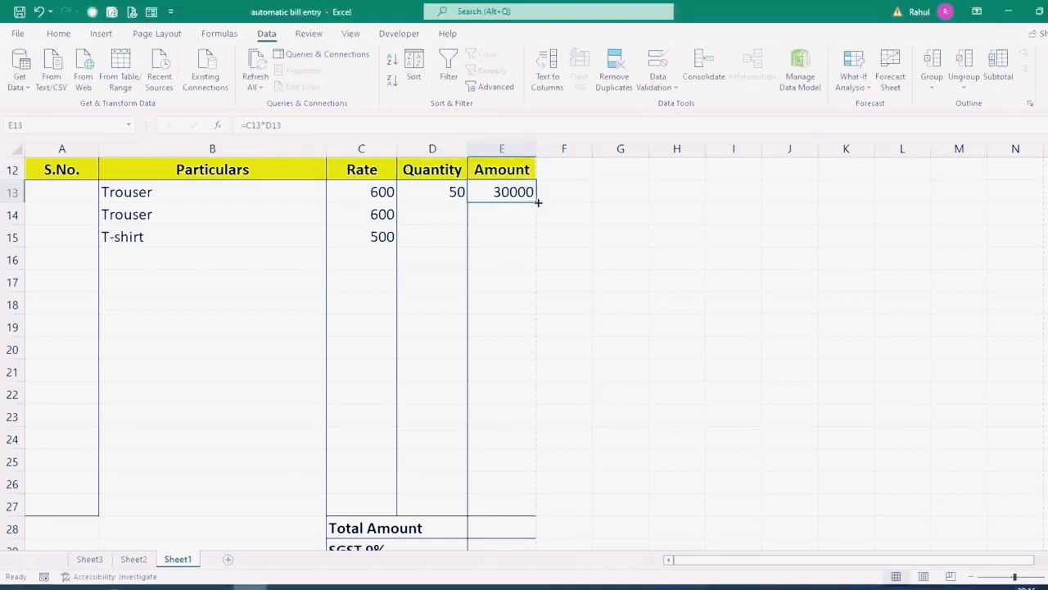
{"action": "left_click_drag", "start_coordinate": [536, 202], "coordinate": [508, 509]}
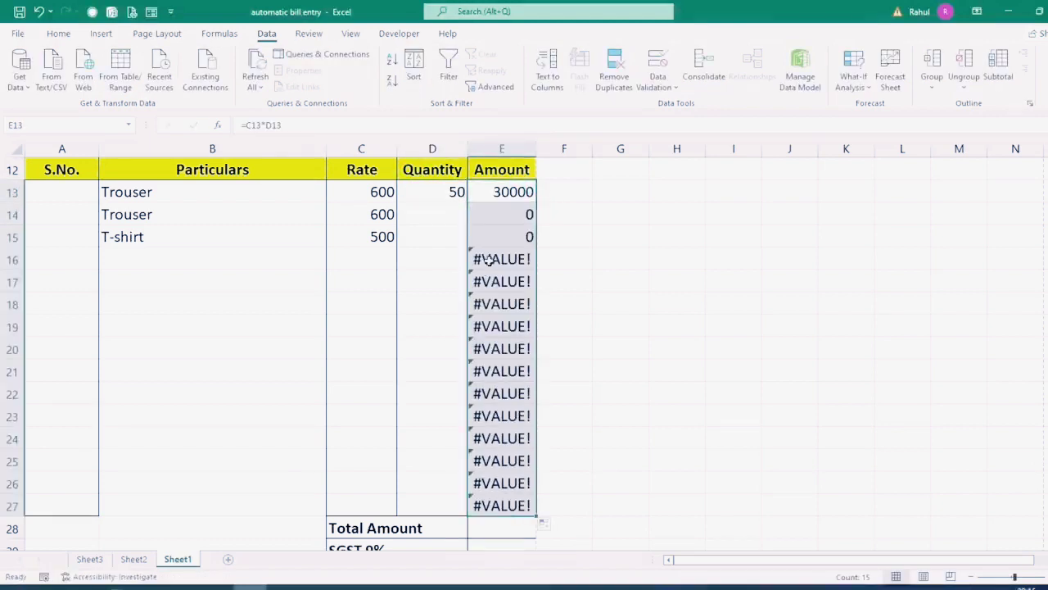
Step: Wrap the E13 Amount formula as =IFERROR(C13*D13,"") and fill it down to E27
{"action": "left_click", "coordinate": [477, 186]}
{"action": "double_click", "coordinate": [477, 188]}
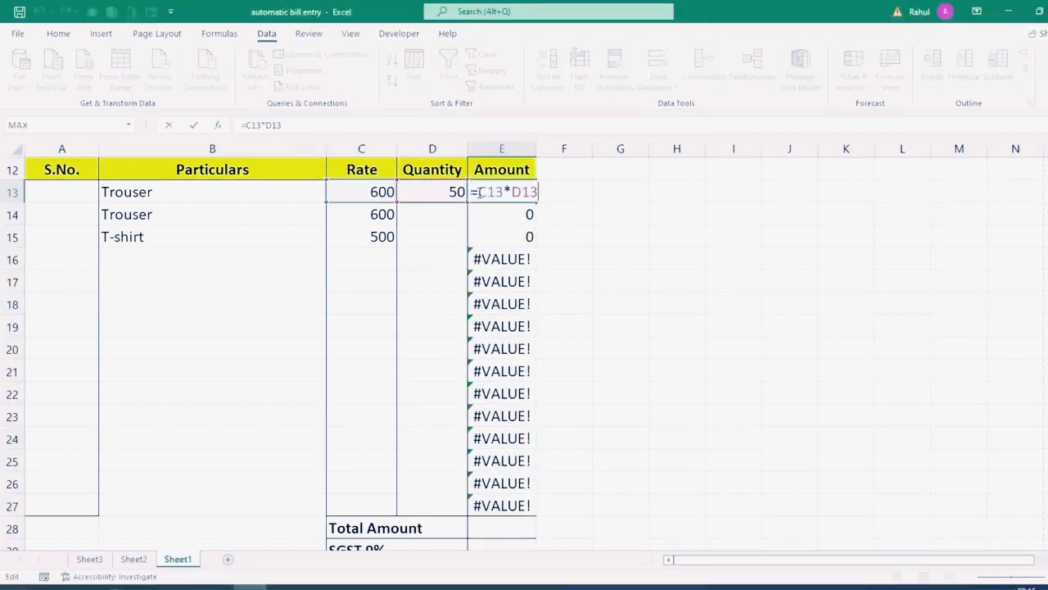
{"action": "type", "text": "iferr"}
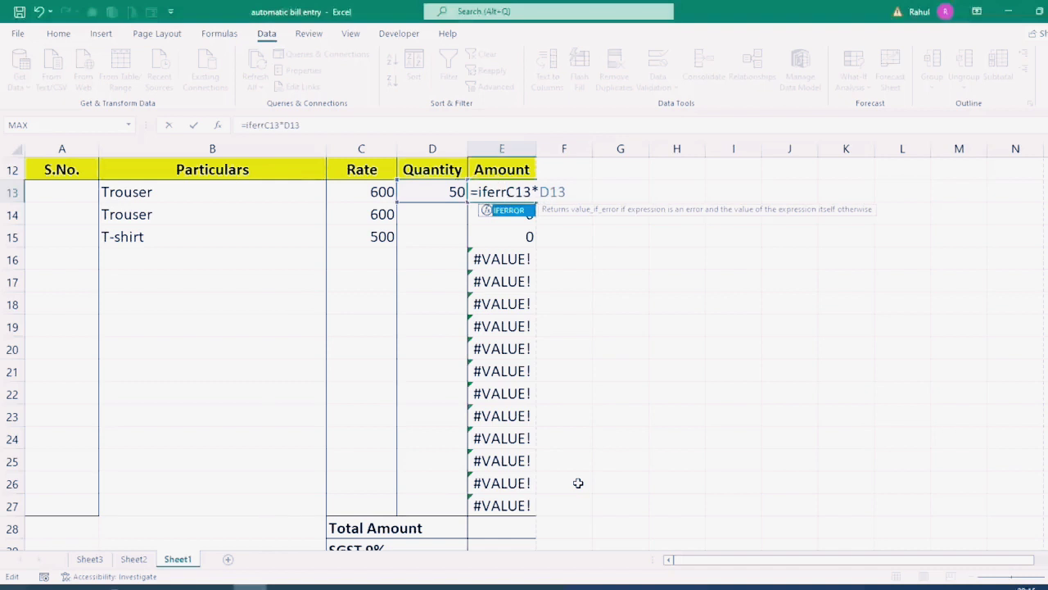
{"action": "key", "text": "Tab"}
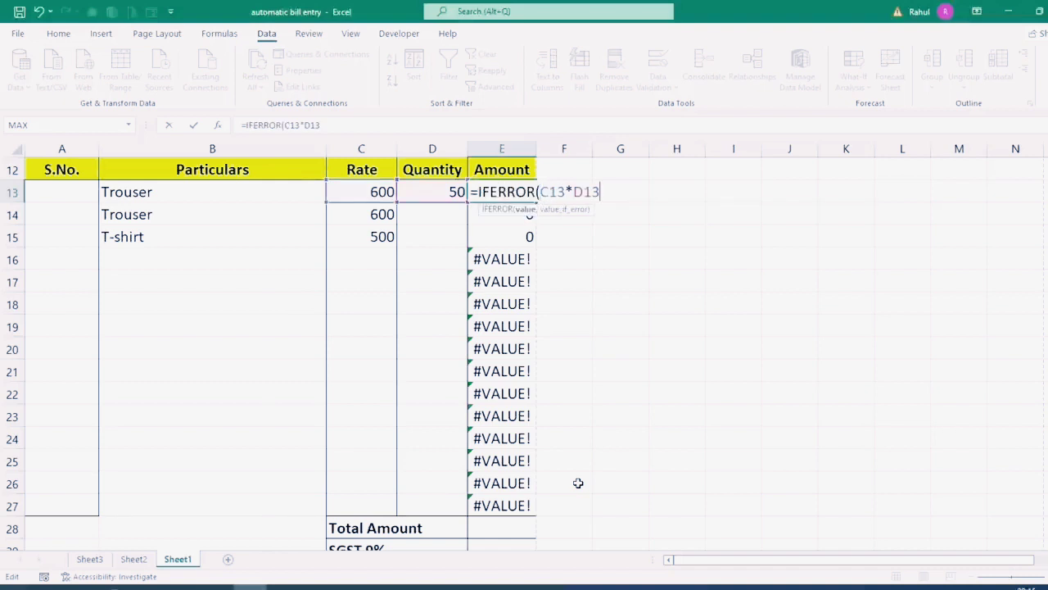
{"action": "type", "text": ",\"\")"}
{"action": "key", "text": "Return"}
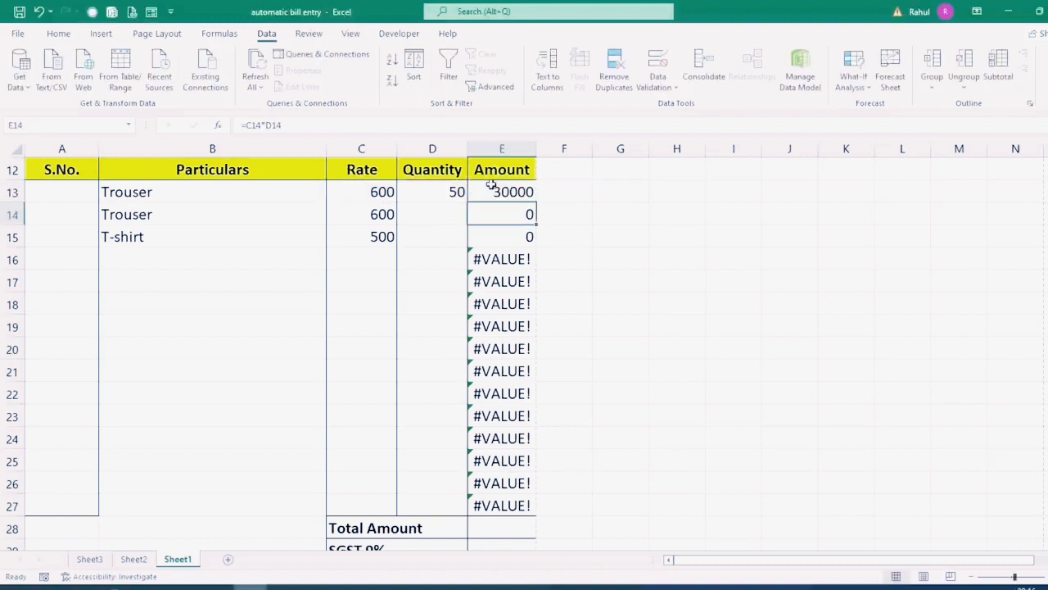
{"action": "left_click", "coordinate": [492, 185]}
{"action": "left_click_drag", "start_coordinate": [536, 203], "coordinate": [536, 515]}
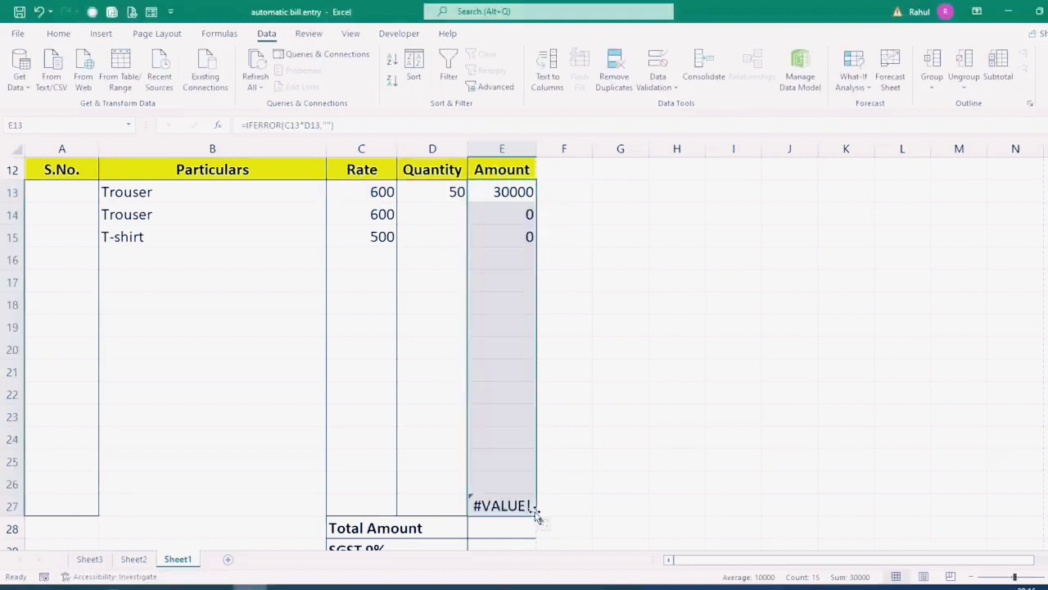
{"action": "left_click", "coordinate": [504, 258]}
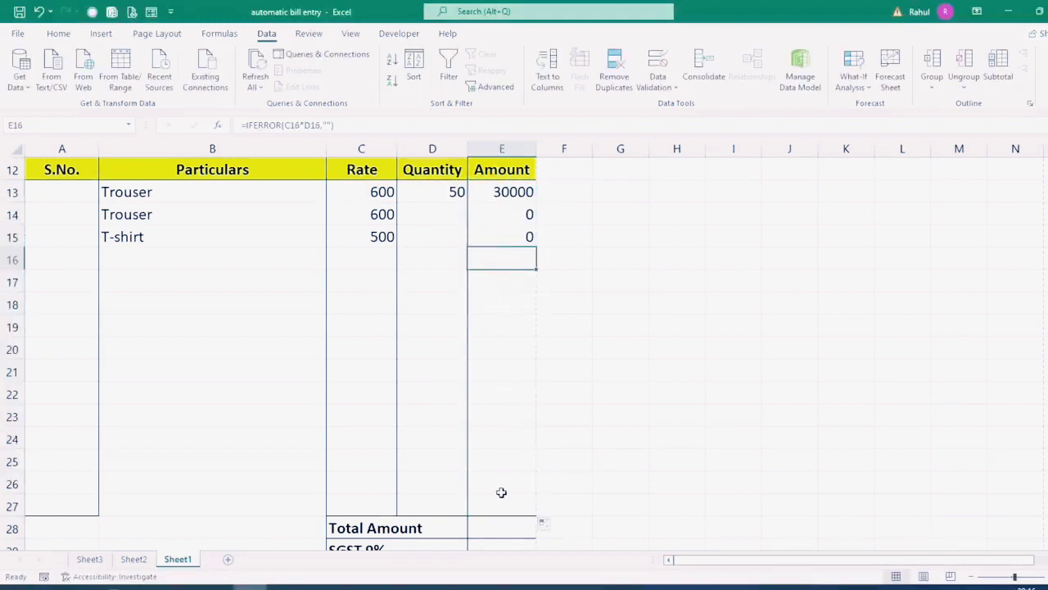
Step: Enter quantities 100 in D14 and 200 in D15
{"action": "left_click", "coordinate": [433, 213]}
{"action": "type", "text": "100"}
{"action": "key", "text": "Return"}
{"action": "type", "text": "2"}
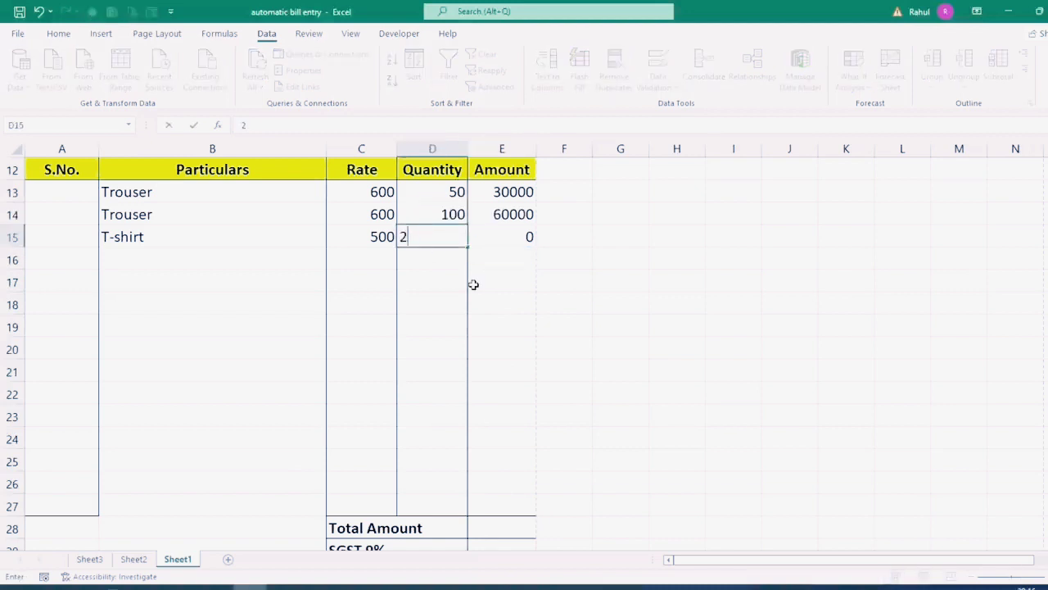
{"action": "type", "text": "00"}
{"action": "key", "text": "Return"}
Step: Number the three items 1, 2, 3 in A13:A15, then select Total Amount cell E28
{"action": "left_click", "coordinate": [47, 189]}
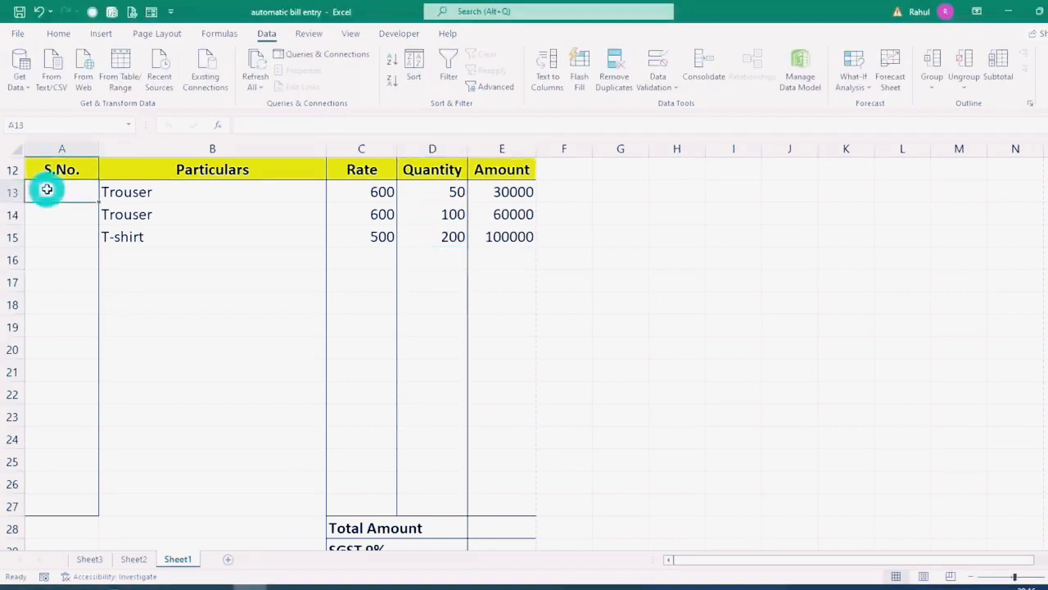
{"action": "type", "text": "1"}
{"action": "key", "text": "Return"}
{"action": "type", "text": "2"}
{"action": "key", "text": "Return"}
{"action": "type", "text": "3"}
{"action": "key", "text": "Return"}
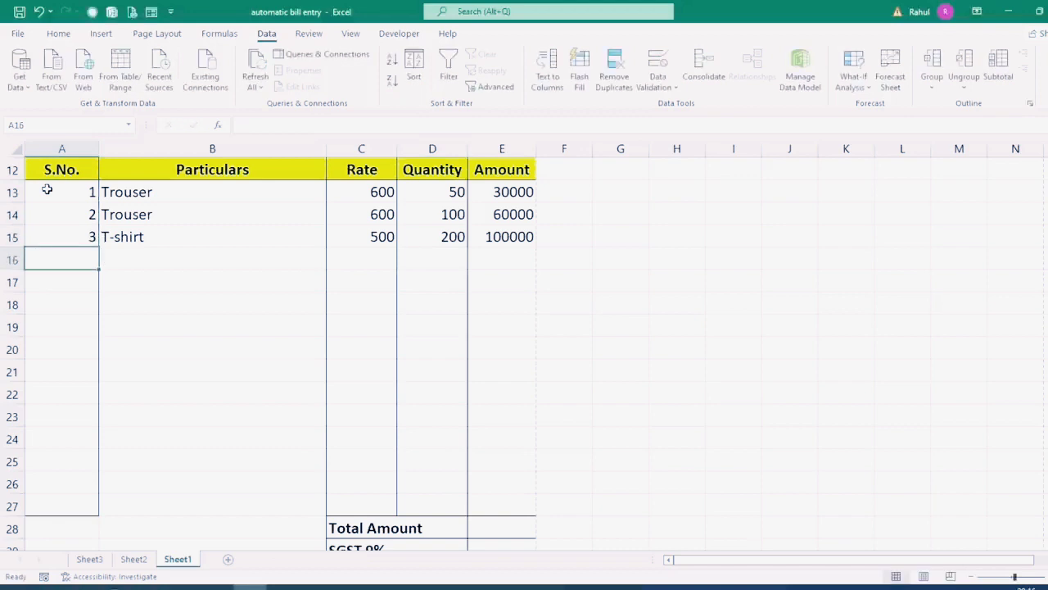
{"action": "scroll", "coordinate": [402, 436], "scroll_direction": "down", "scroll_amount": 3}
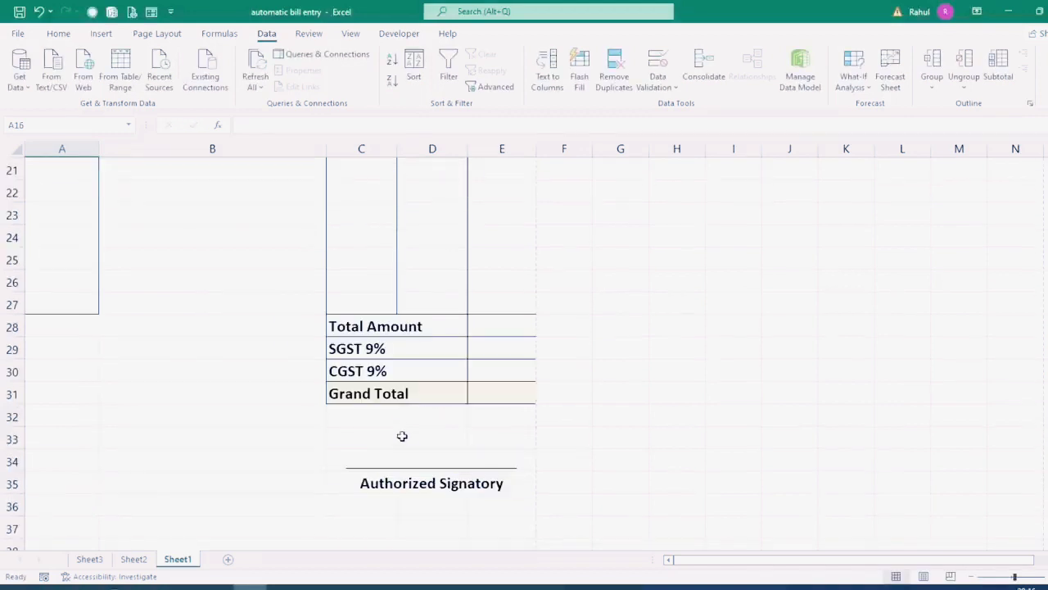
{"action": "left_click", "coordinate": [479, 326]}
Step: AutoSum E13:E27 into Total Amount cell E28 with Alt+=, giving 190000
{"action": "scroll", "coordinate": [582, 524], "scroll_direction": "up", "scroll_amount": 3}
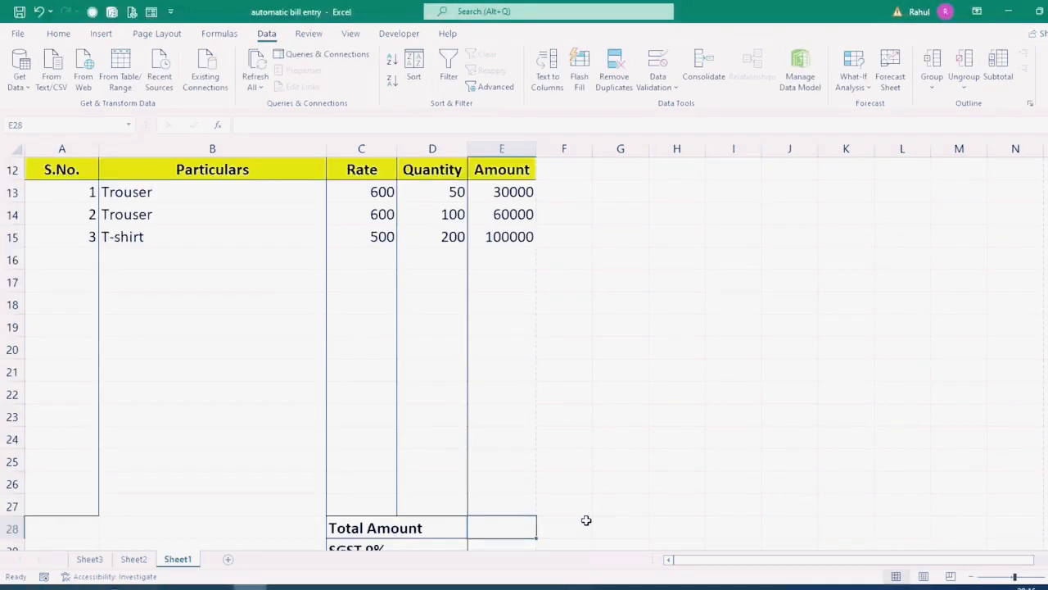
{"action": "left_click_drag", "start_coordinate": [497, 192], "coordinate": [493, 506]}
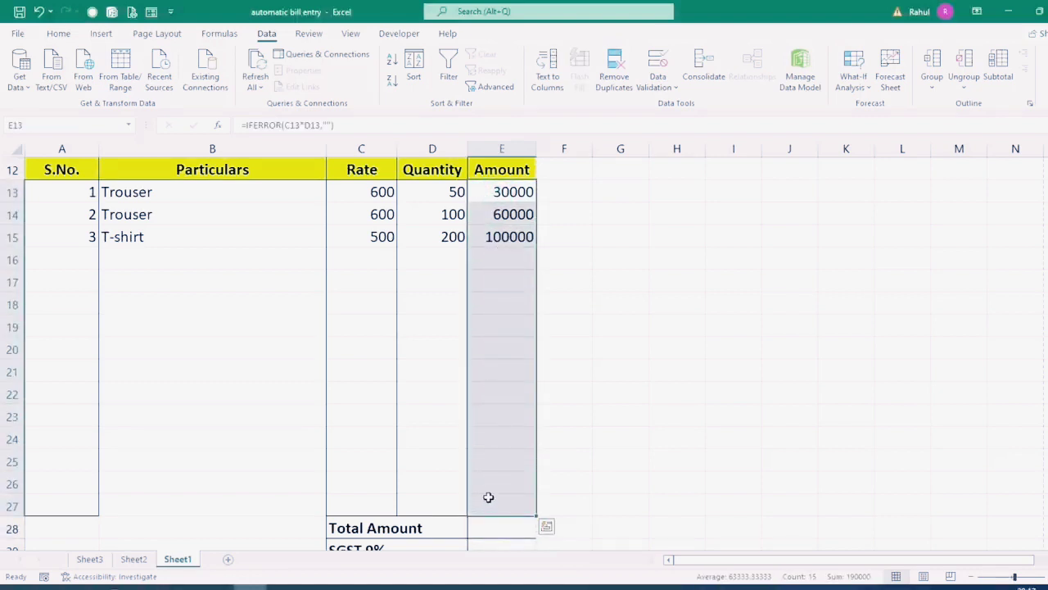
{"action": "left_click", "coordinate": [491, 527]}
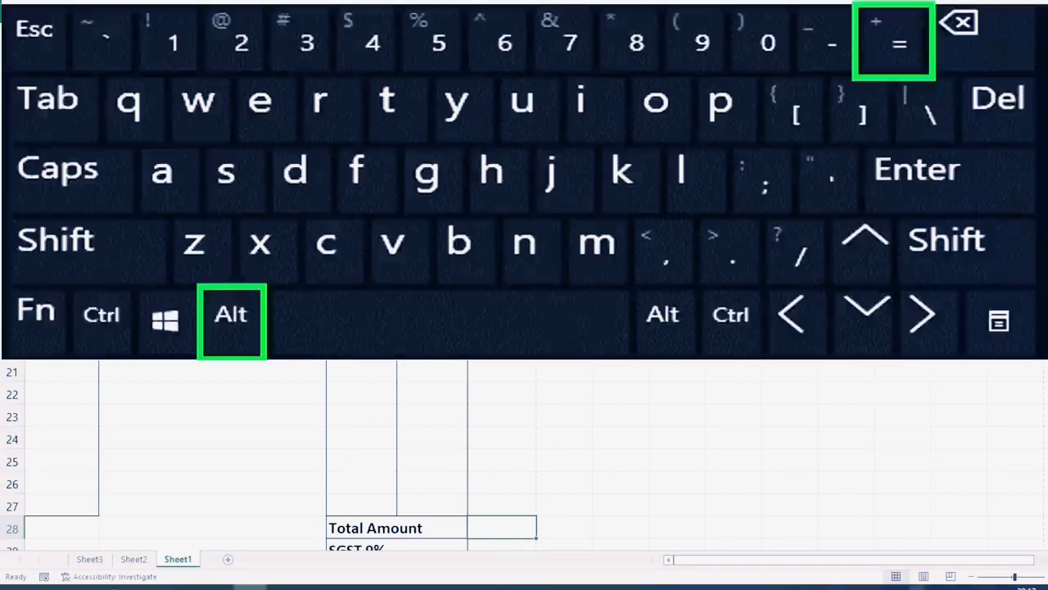
{"action": "key", "text": "alt+equal"}
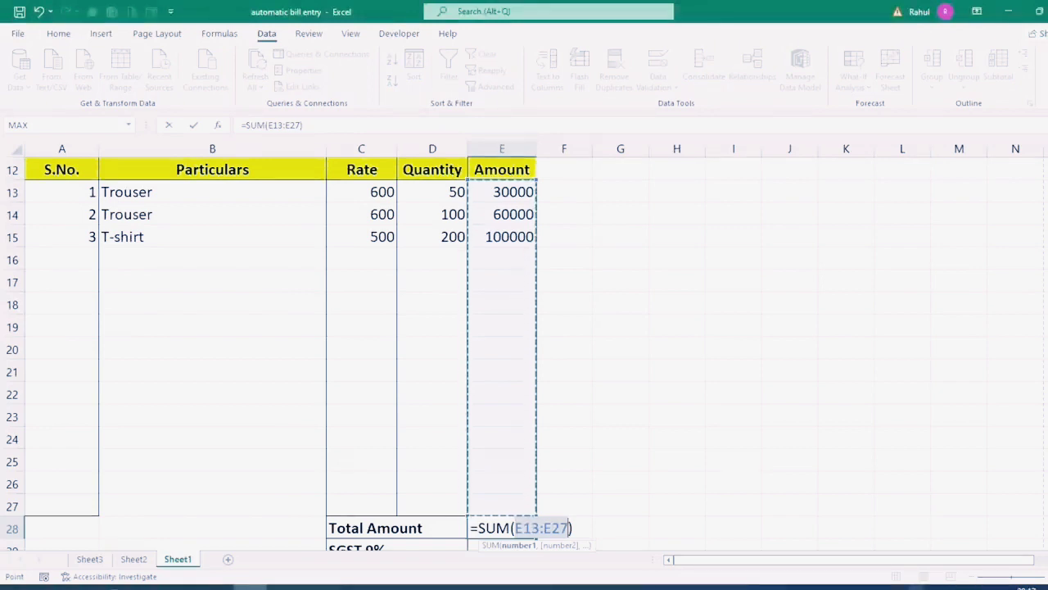
{"action": "key", "text": "Return"}
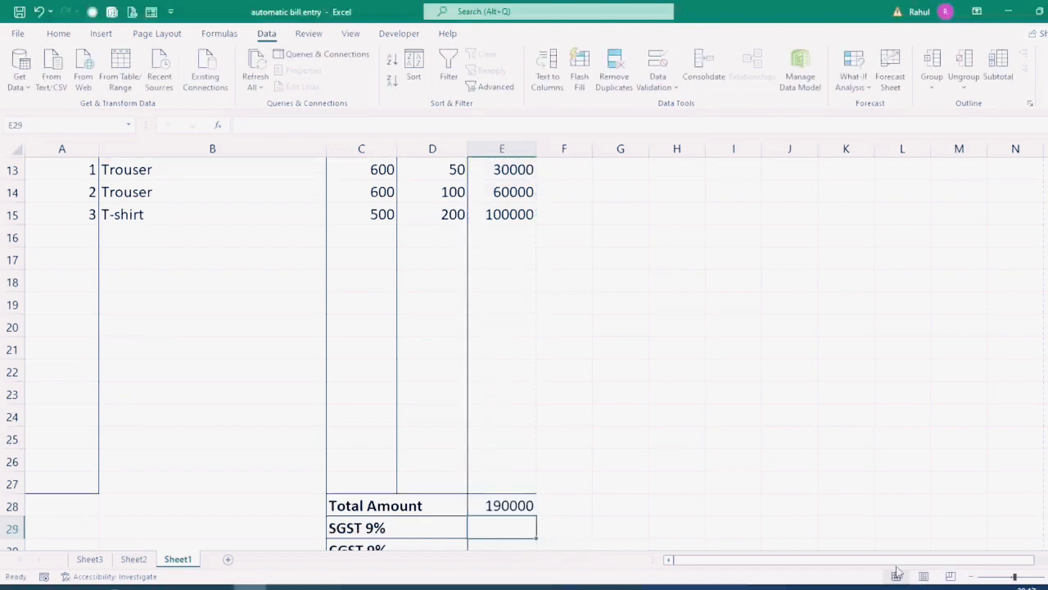
{"action": "scroll", "coordinate": [531, 503], "scroll_direction": "down", "scroll_amount": 3}
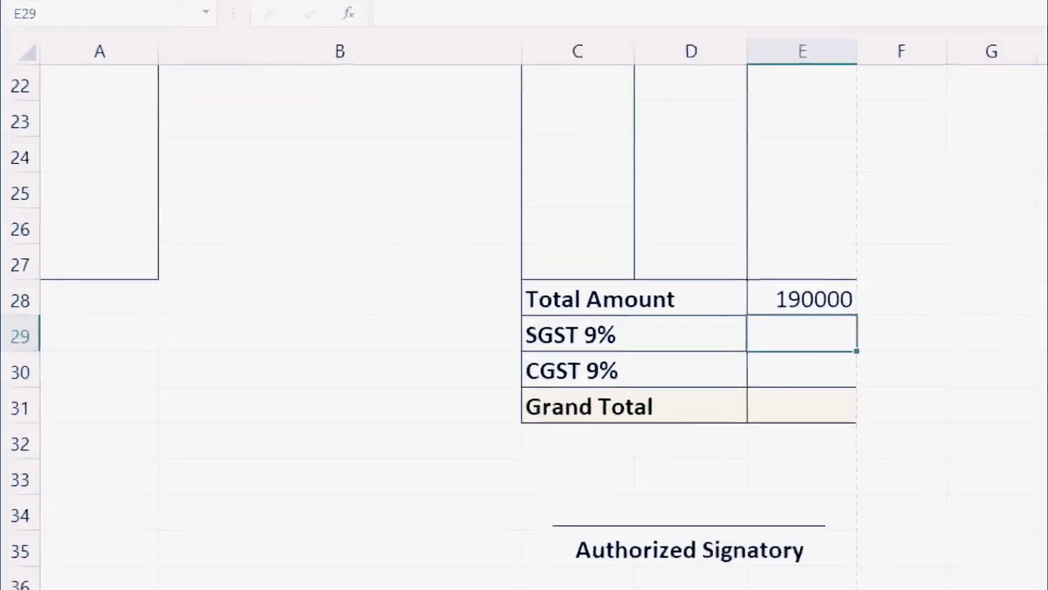
Step: Enter =E28*9% for both SGST and CGST, each giving 17100
{"action": "type", "text": "="}
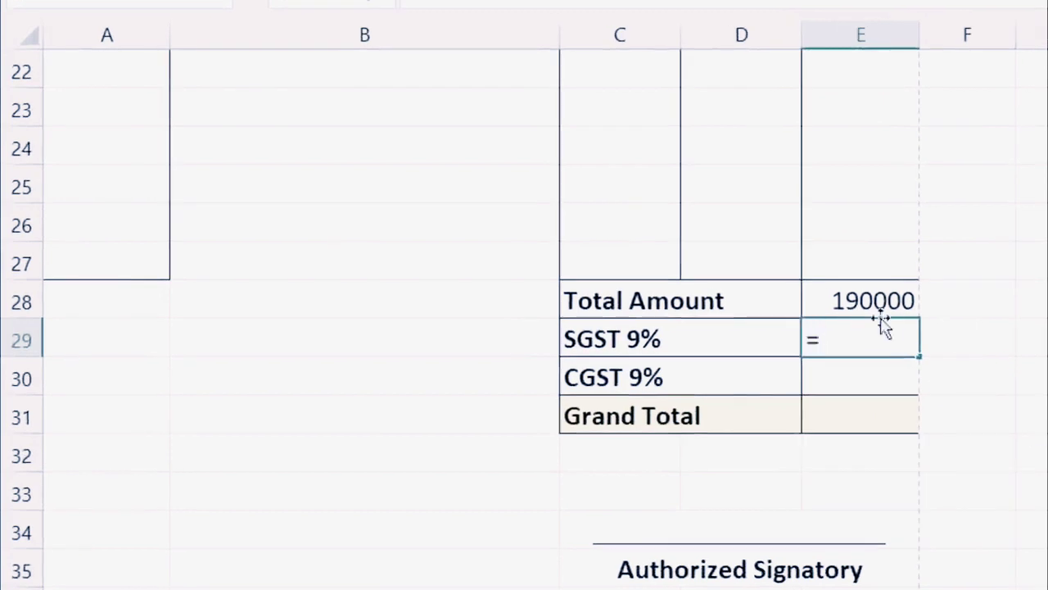
{"action": "left_click", "coordinate": [848, 301]}
{"action": "type", "text": "*"}
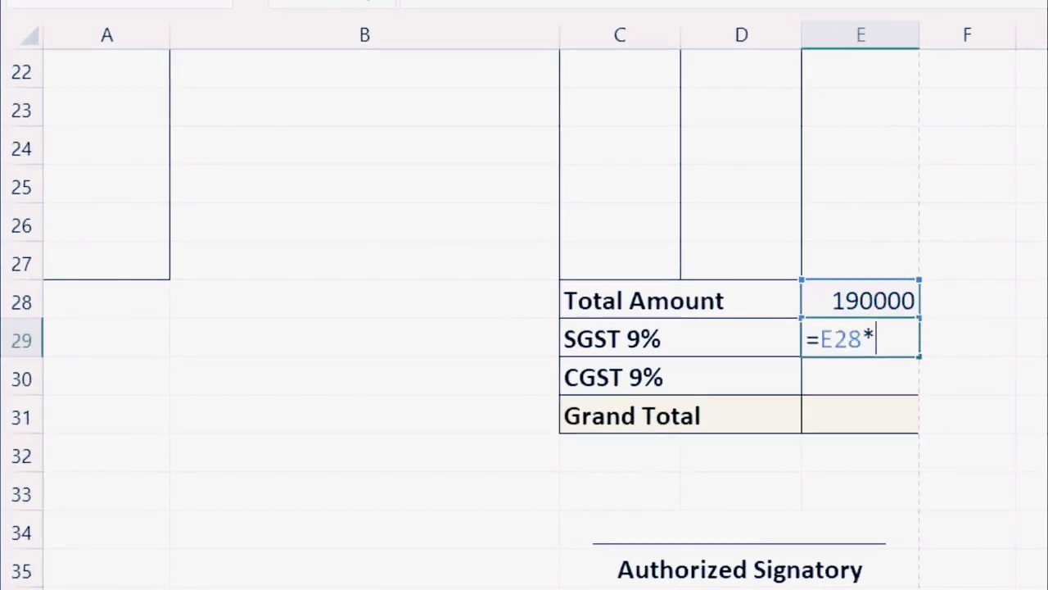
{"action": "type", "text": "9%"}
{"action": "key", "text": "Return"}
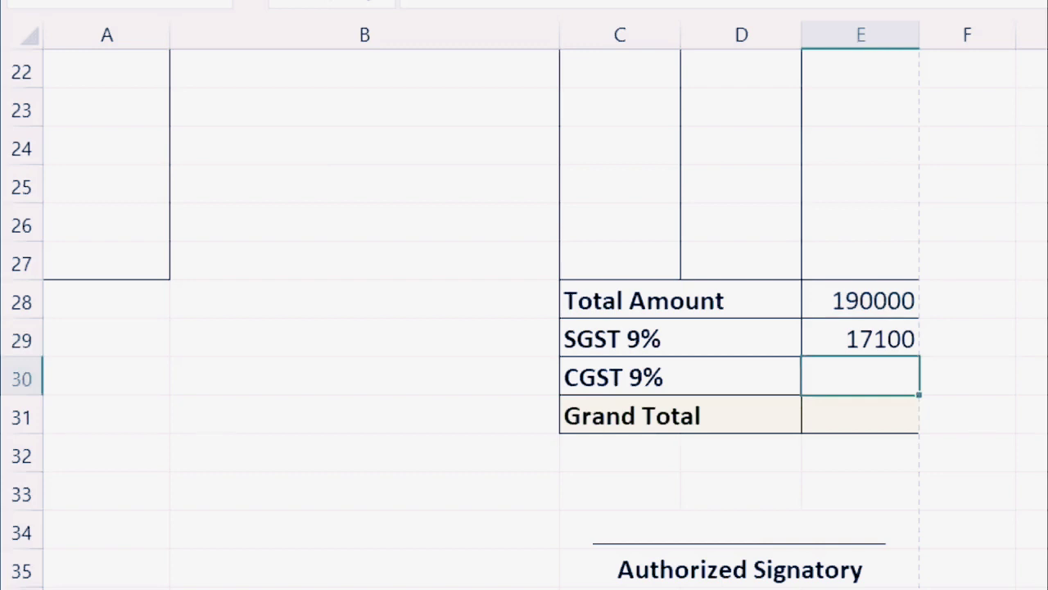
{"action": "type", "text": "="}
{"action": "left_click", "coordinate": [876, 301]}
{"action": "type", "text": "*9"}
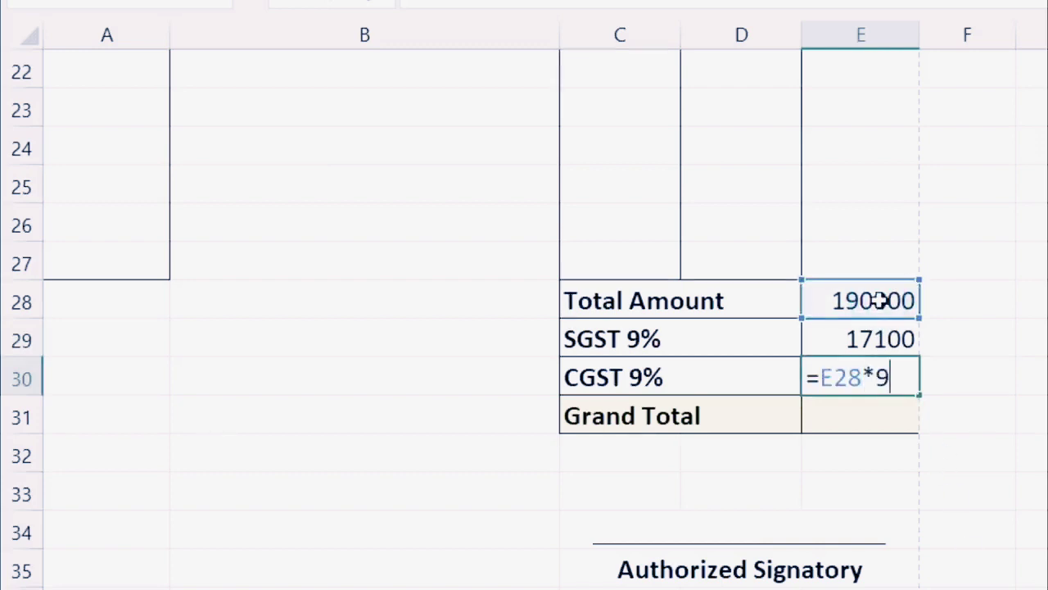
{"action": "type", "text": "%"}
{"action": "key", "text": "Return"}
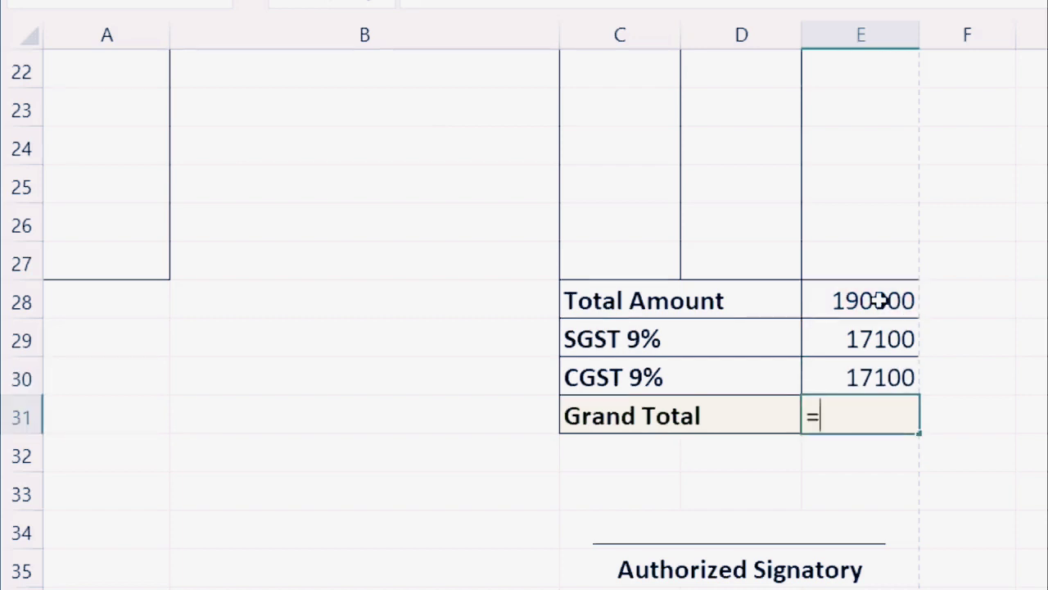
Step: Make Grand Total =E28+E29+E30, giving 224200
{"action": "left_click", "coordinate": [879, 300]}
{"action": "type", "text": "+"}
{"action": "left_click", "coordinate": [872, 332]}
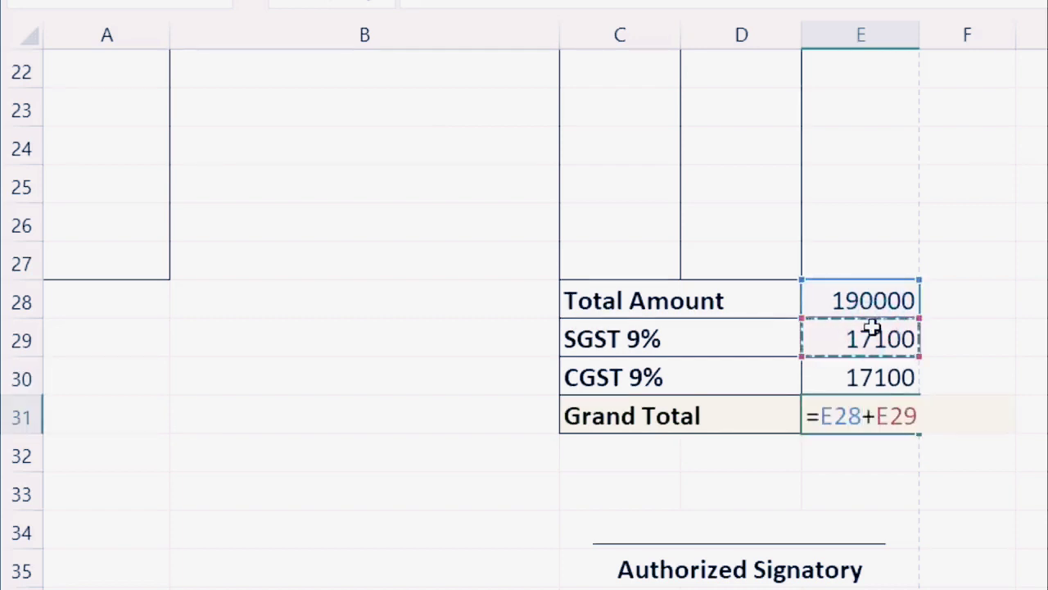
{"action": "type", "text": "+"}
{"action": "left_click", "coordinate": [872, 377]}
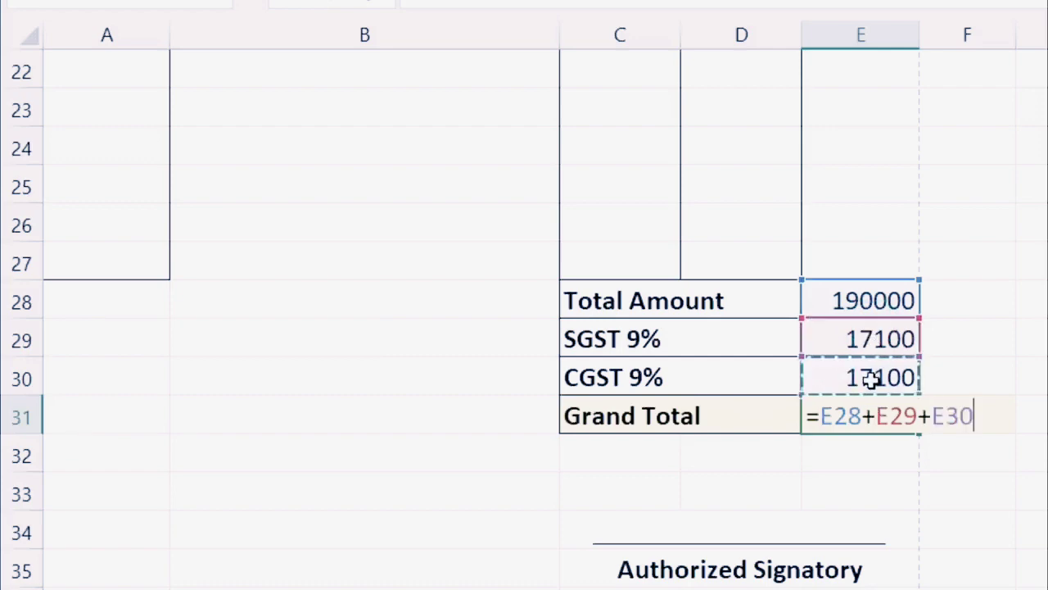
{"action": "key", "text": "Return"}
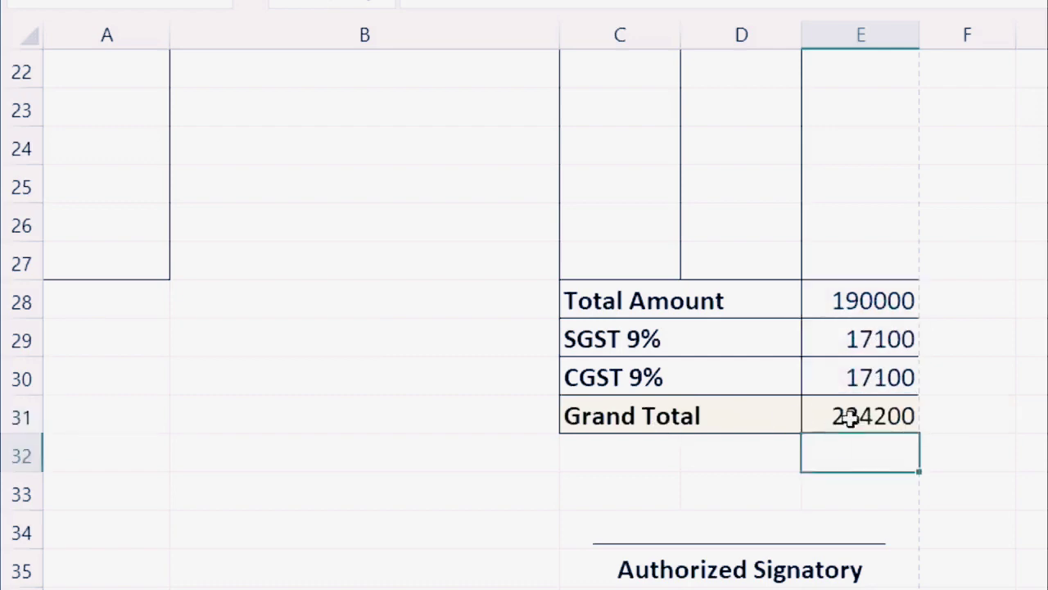
{"action": "key", "text": "Up"}
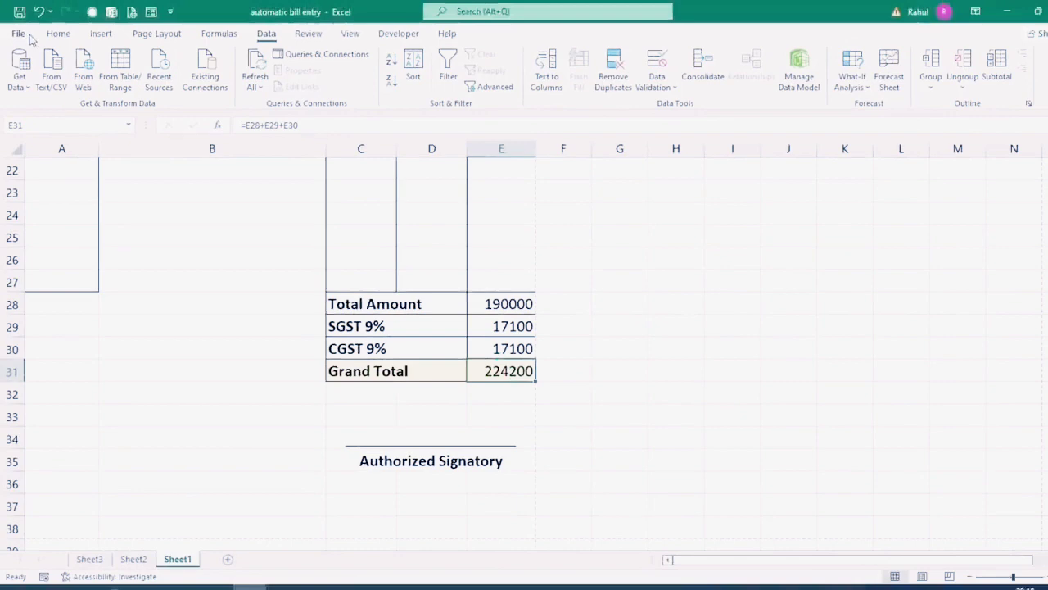
Step: Bold the Grand Total value in E31 and check the print preview
{"action": "left_click", "coordinate": [58, 34]}
{"action": "left_click", "coordinate": [126, 82]}
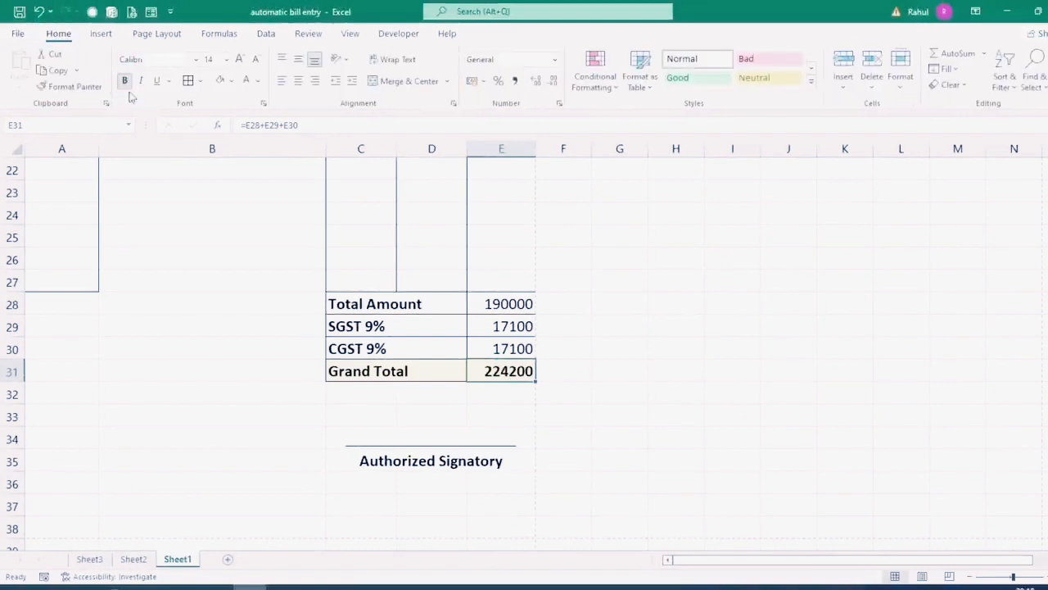
{"action": "scroll", "coordinate": [563, 521], "scroll_direction": "up", "scroll_amount": 5}
{"action": "scroll", "coordinate": [456, 501], "scroll_direction": "up", "scroll_amount": 2}
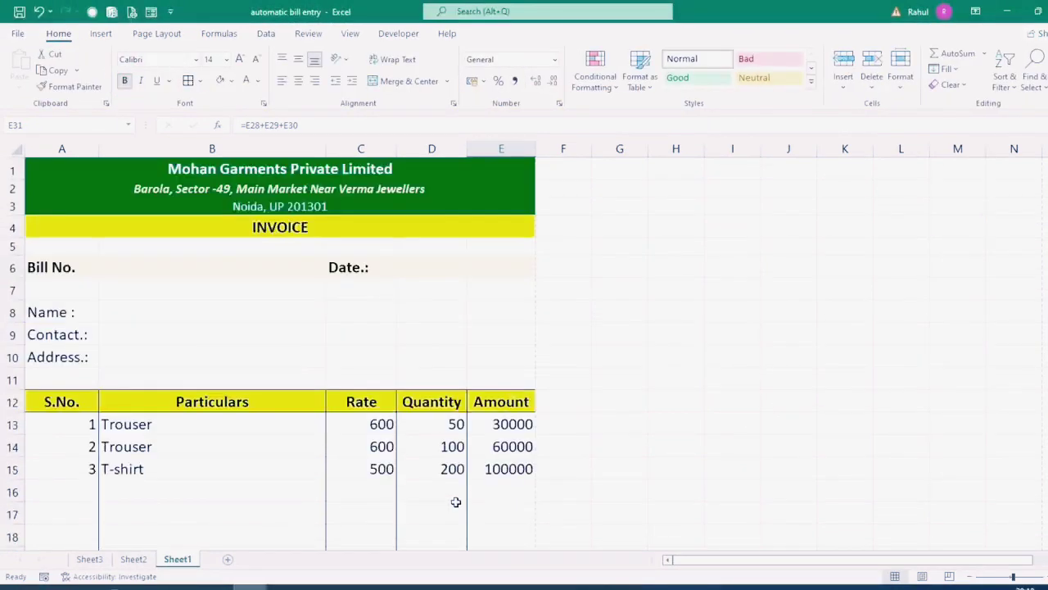
{"action": "key", "text": "ctrl+p"}
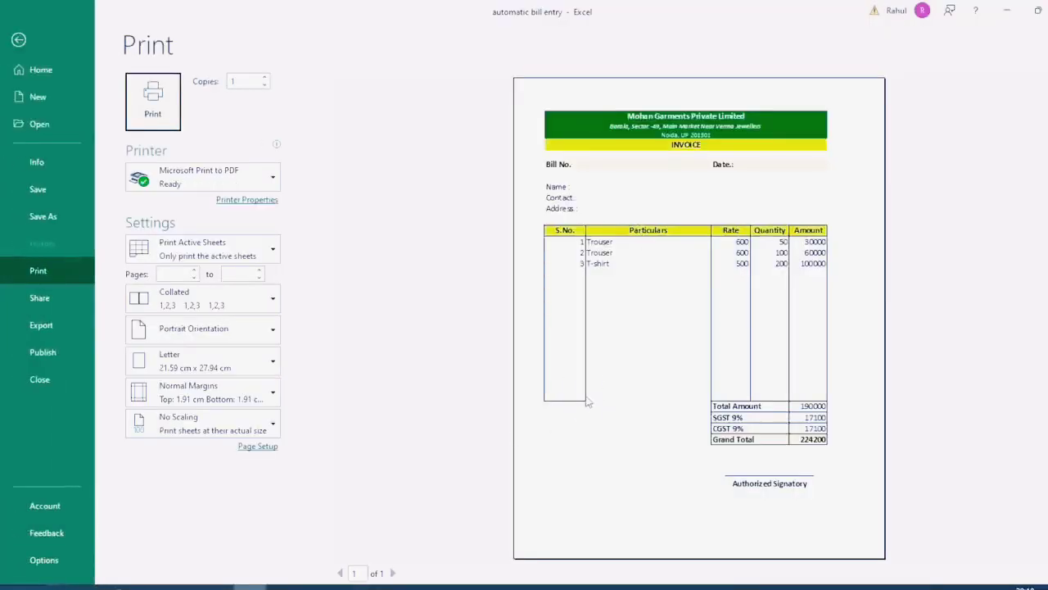
{"action": "key", "text": "Escape"}
Step: Add a bottom border to B27 and recheck the print preview
{"action": "scroll", "coordinate": [239, 491], "scroll_direction": "down", "scroll_amount": 4}
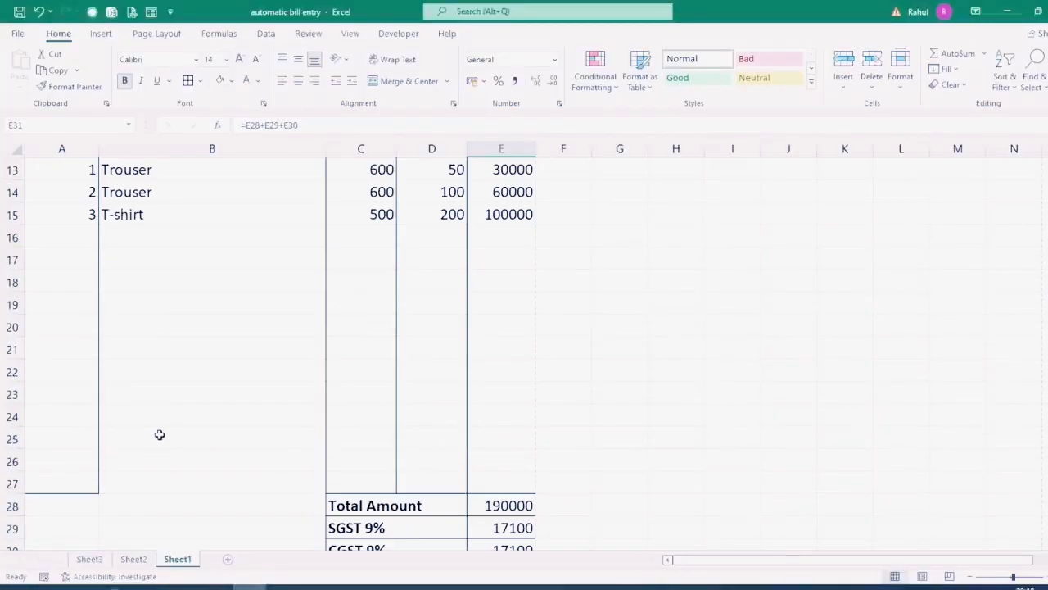
{"action": "left_click", "coordinate": [154, 483]}
{"action": "left_click", "coordinate": [200, 81]}
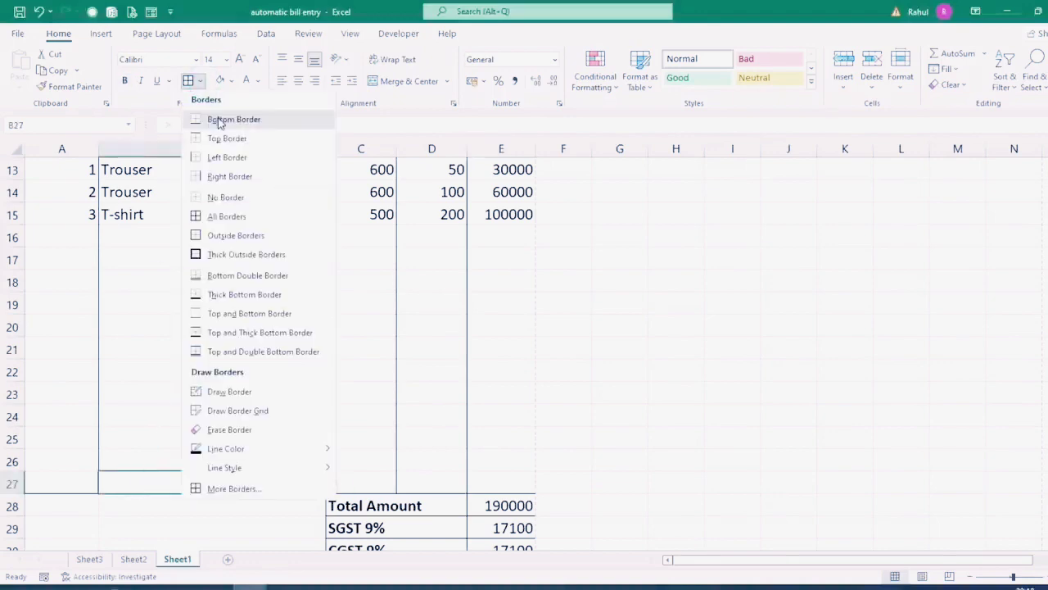
{"action": "left_click", "coordinate": [217, 115]}
{"action": "left_click", "coordinate": [357, 409]}
{"action": "key", "text": "ctrl+p"}
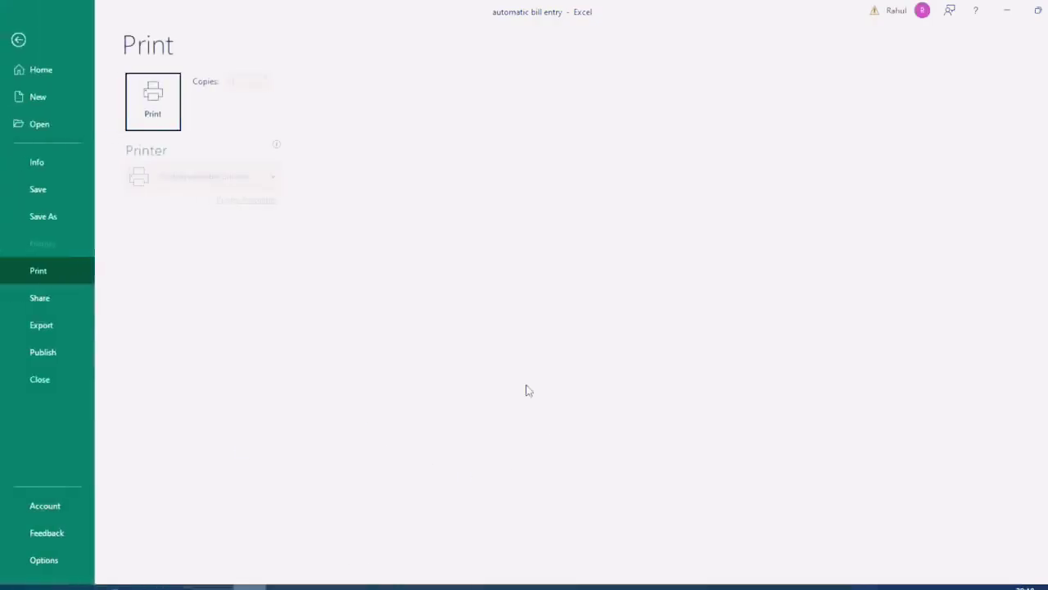
{"action": "key", "text": "Escape"}
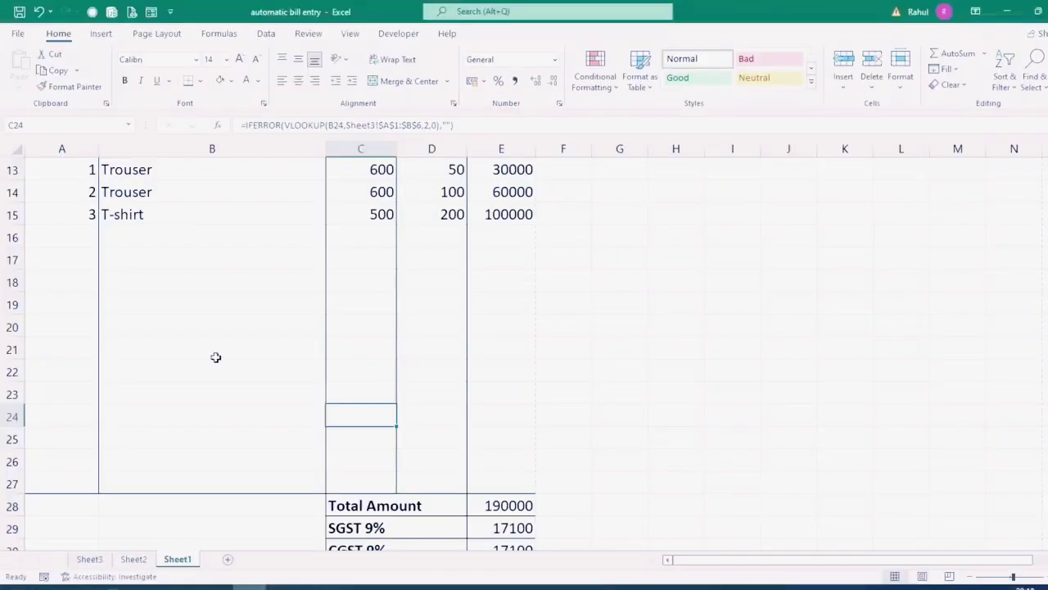
Step: Centre the contents of item rows A13:E27
{"action": "scroll", "coordinate": [52, 330], "scroll_direction": "up", "scroll_amount": 4}
{"action": "left_click_drag", "start_coordinate": [54, 418], "coordinate": [482, 509]}
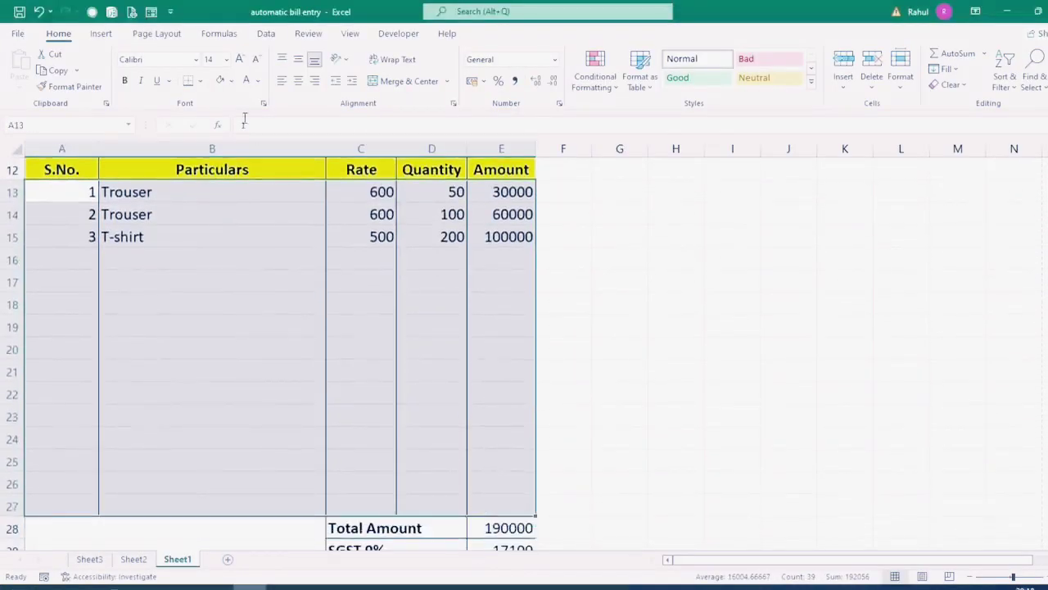
{"action": "left_click", "coordinate": [298, 80]}
{"action": "scroll", "coordinate": [350, 349], "scroll_direction": "up", "scroll_amount": 3}
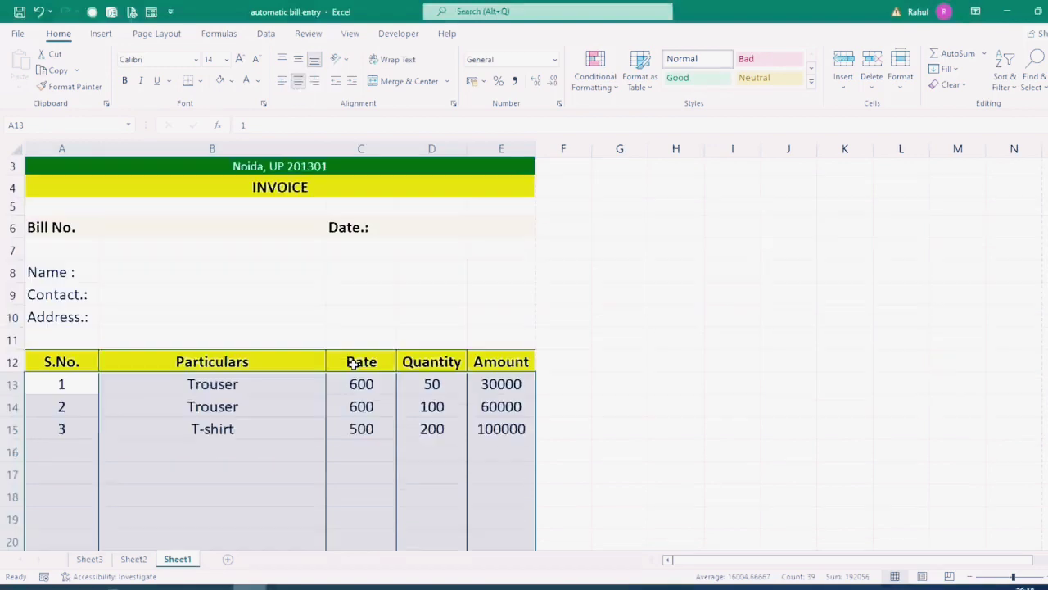
{"action": "left_click", "coordinate": [564, 366]}
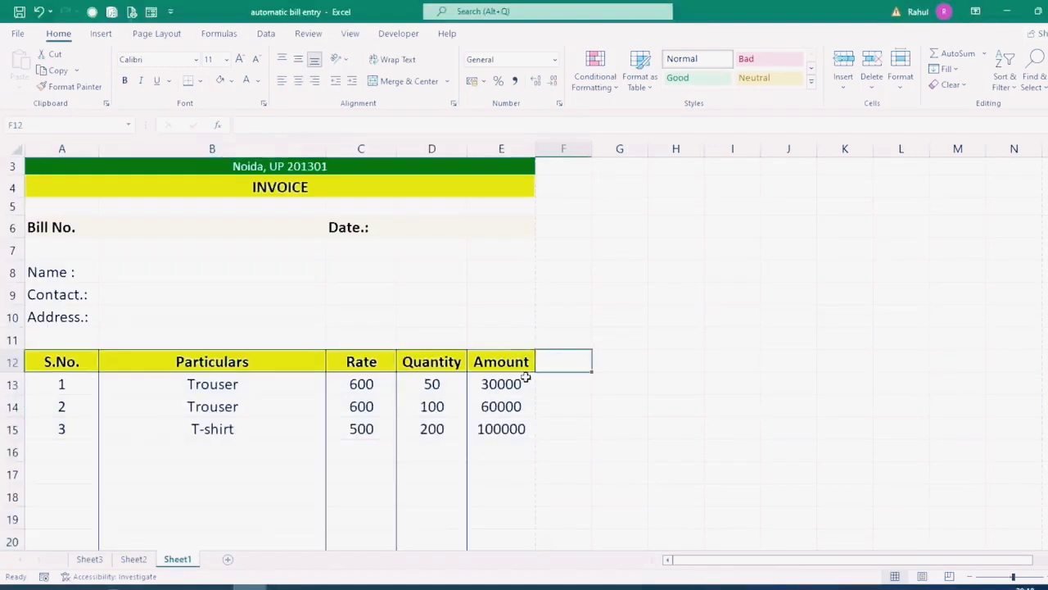
{"action": "scroll", "coordinate": [123, 260], "scroll_direction": "up", "scroll_amount": 1}
Step: Enter the bill number in B6 and date 26/10/2022
{"action": "left_click", "coordinate": [123, 264]}
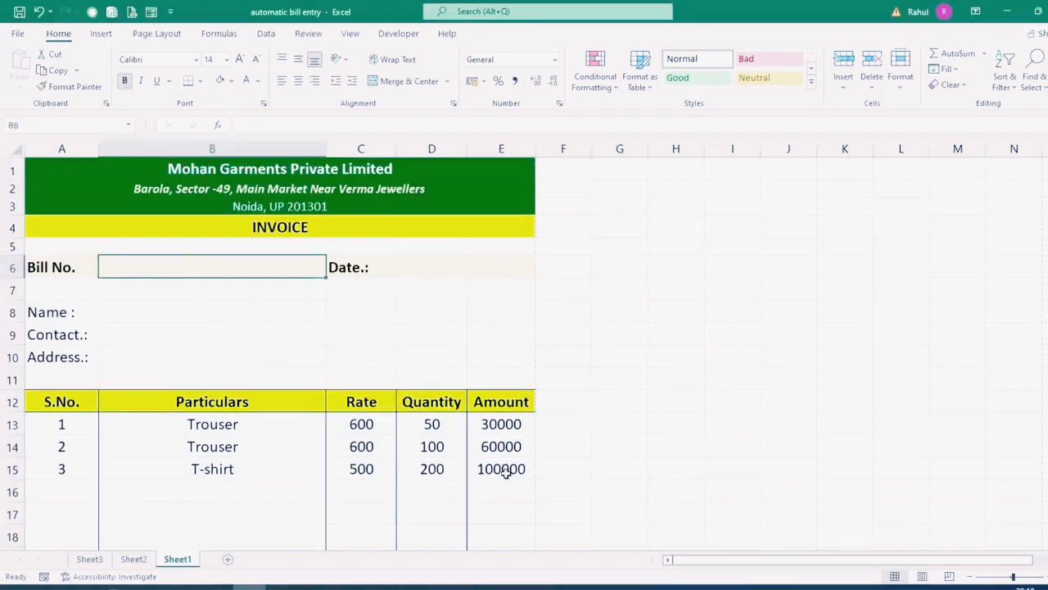
{"action": "type", "text": "e"}
{"action": "key", "text": "BackSpace"}
{"action": "type", "text": "ES"}
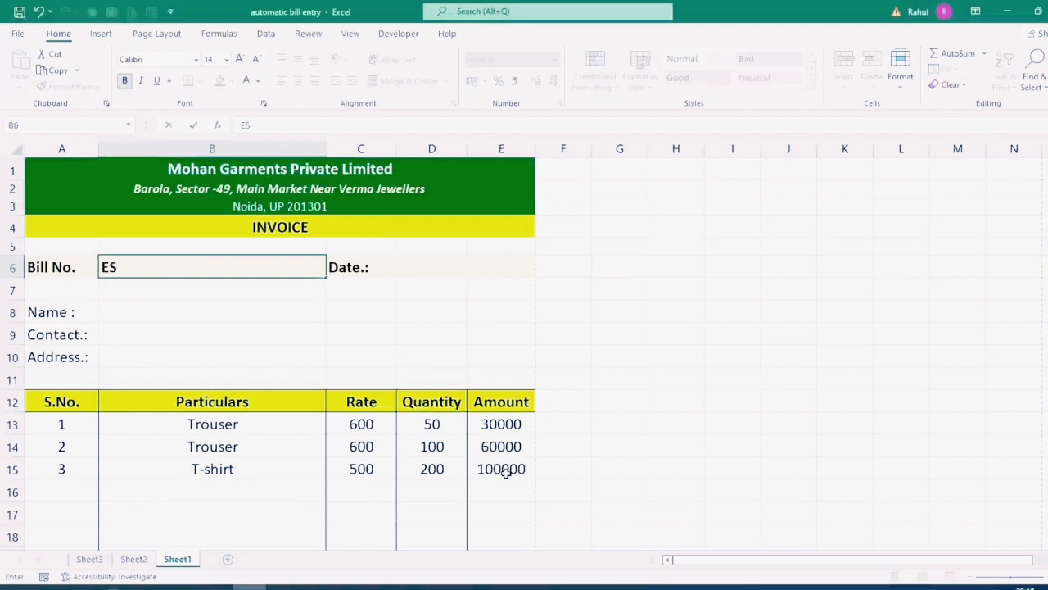
{"action": "type", "text": "1002"}
{"action": "key", "text": "Tab"}
{"action": "key", "text": "Tab"}
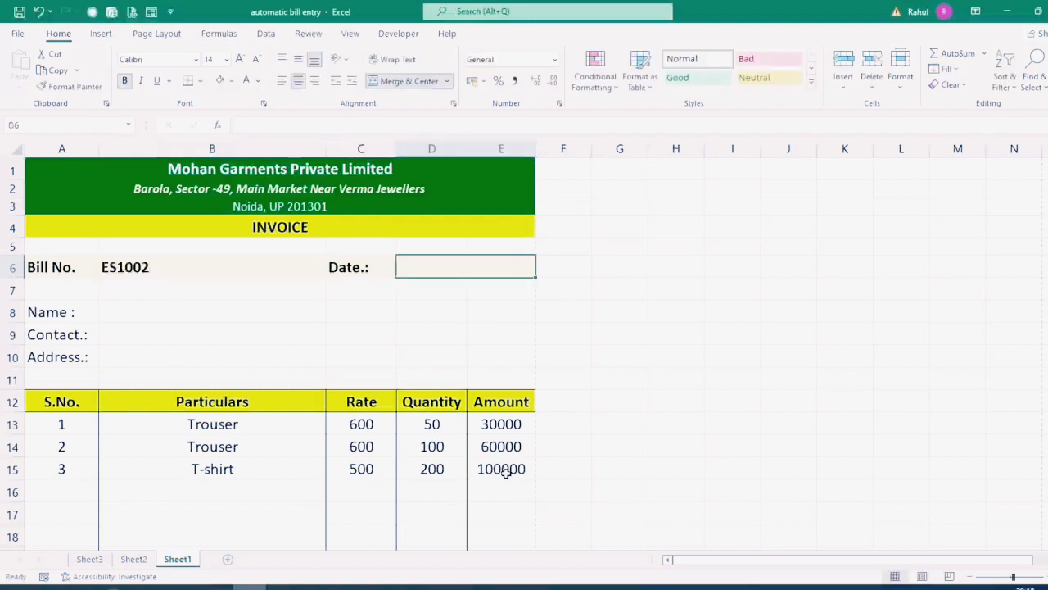
{"action": "type", "text": "26/10/2022"}
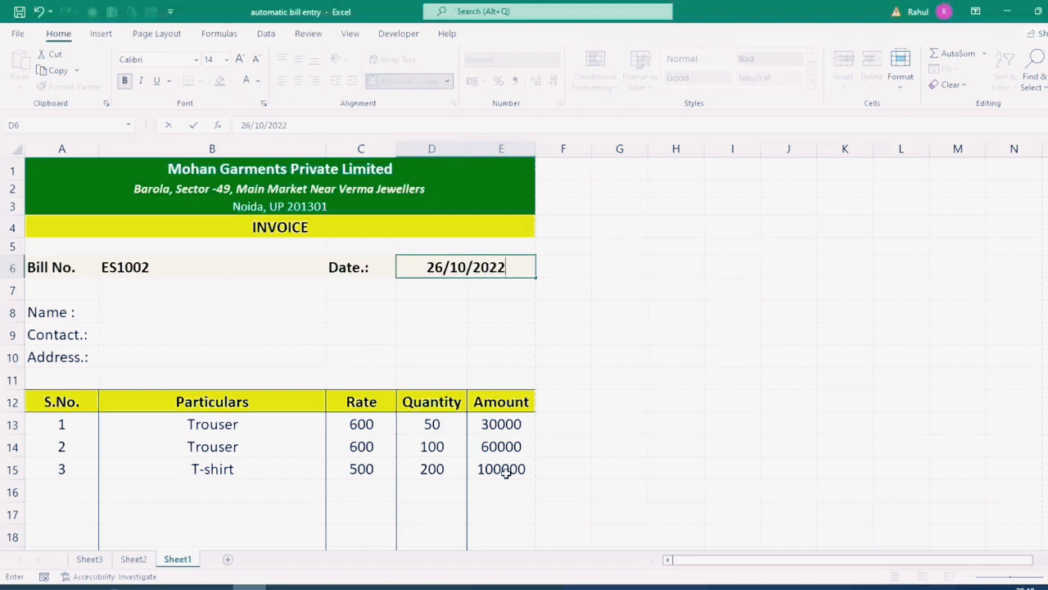
{"action": "key", "text": "Return"}
Step: Fill in the customer's name, contact number and address in B8:B10
{"action": "key", "text": "Return"}
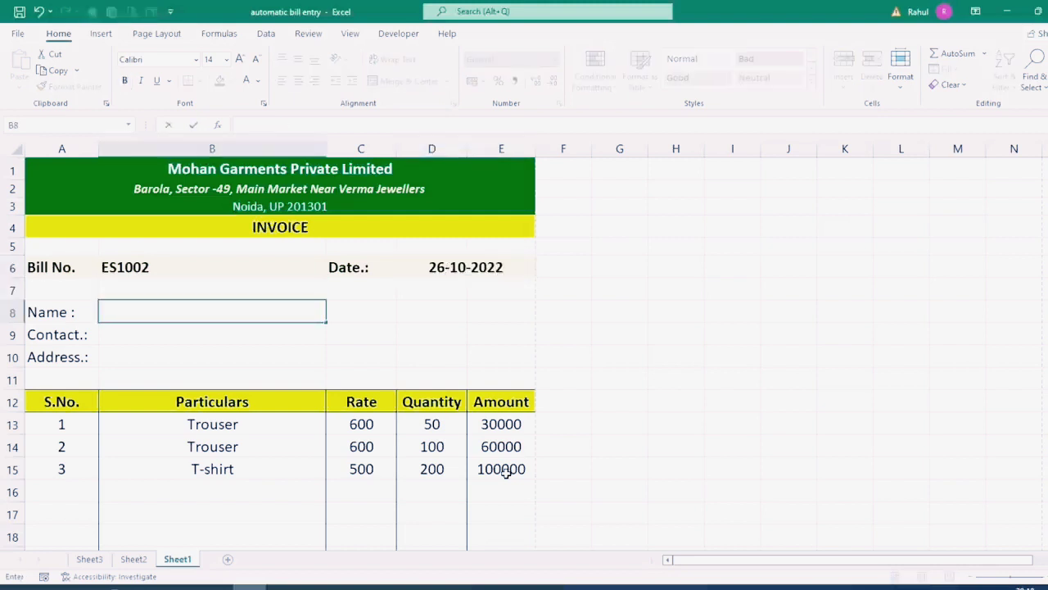
{"action": "type", "text": "Rajesh"}
{"action": "key", "text": "Return"}
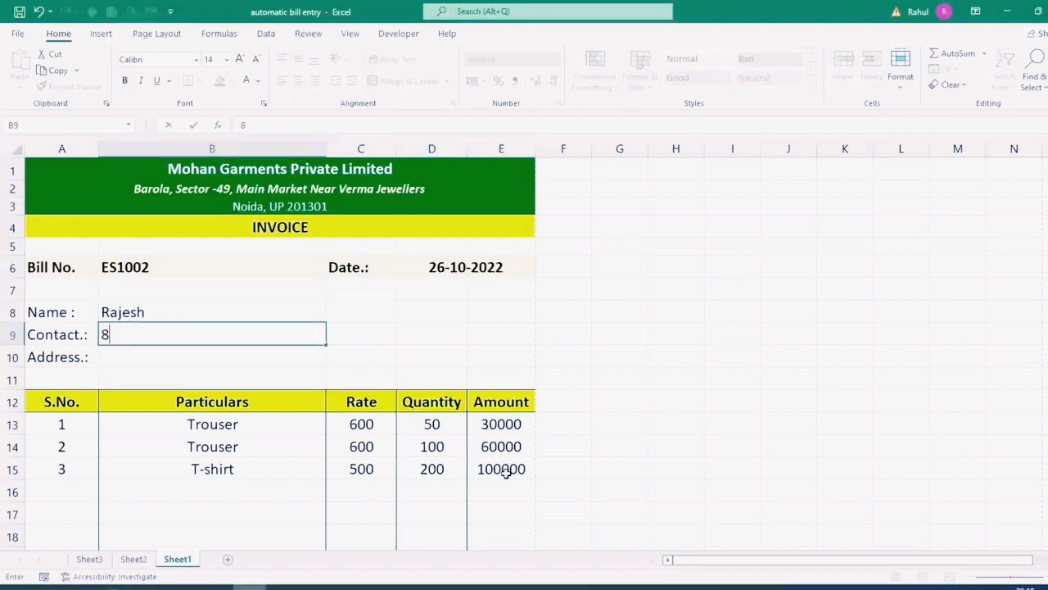
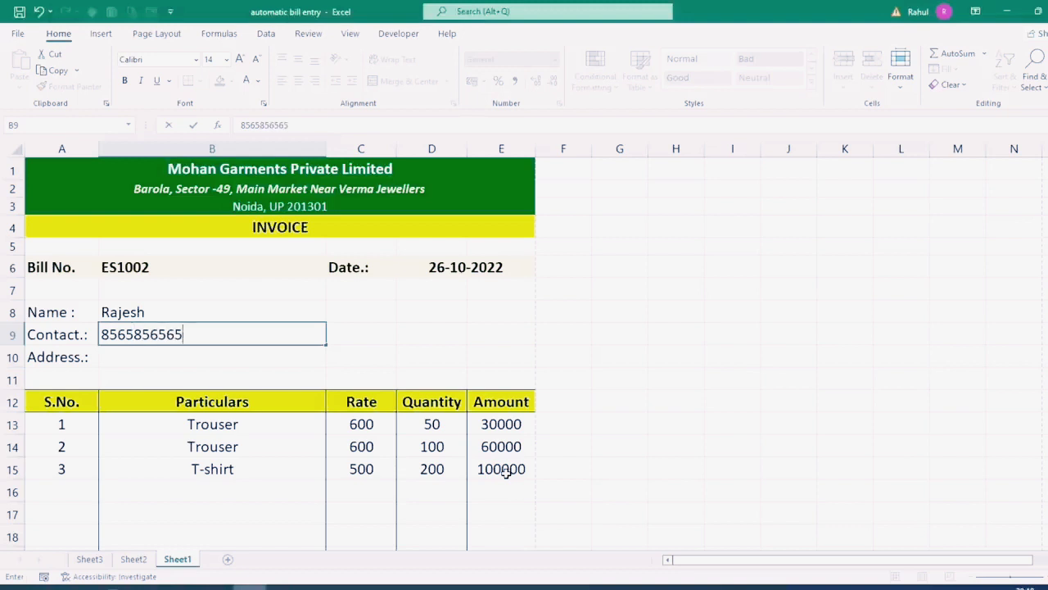
{"action": "key", "text": "Return"}
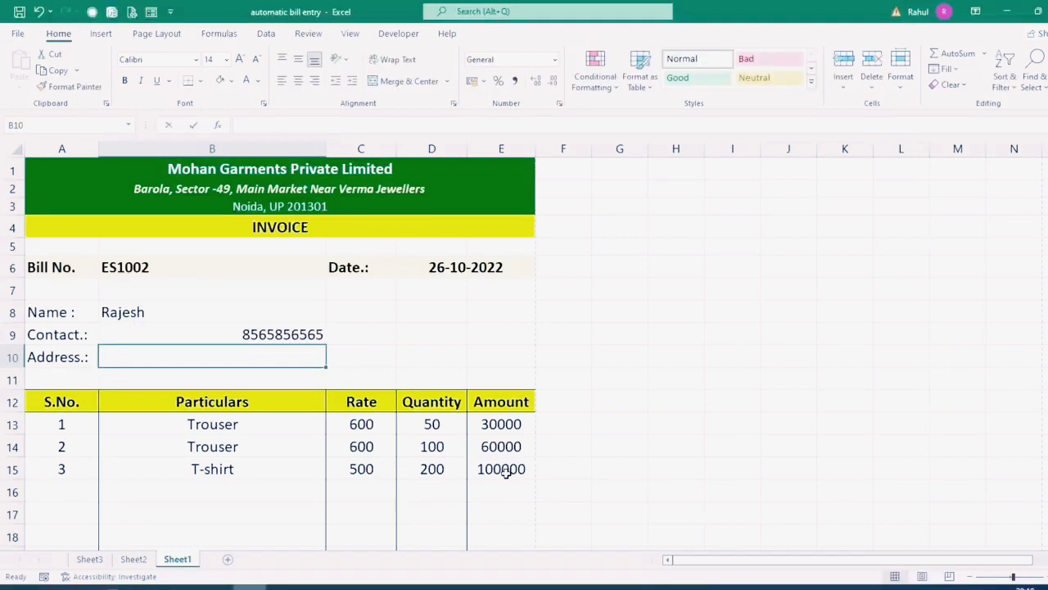
{"action": "type", "text": "Sadarpur Sec"}
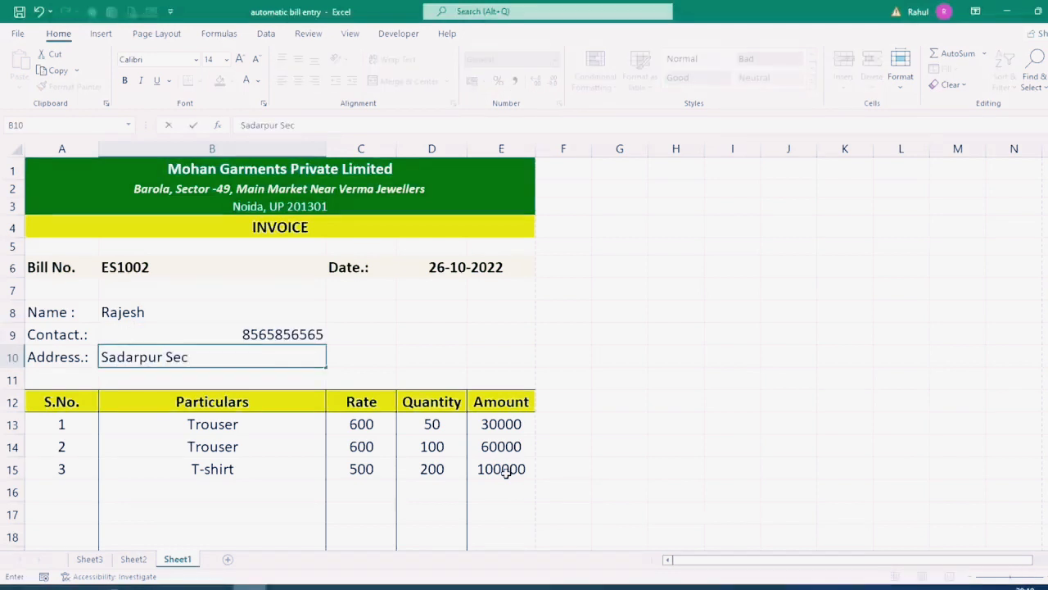
{"action": "type", "text": "-45, Noida"}
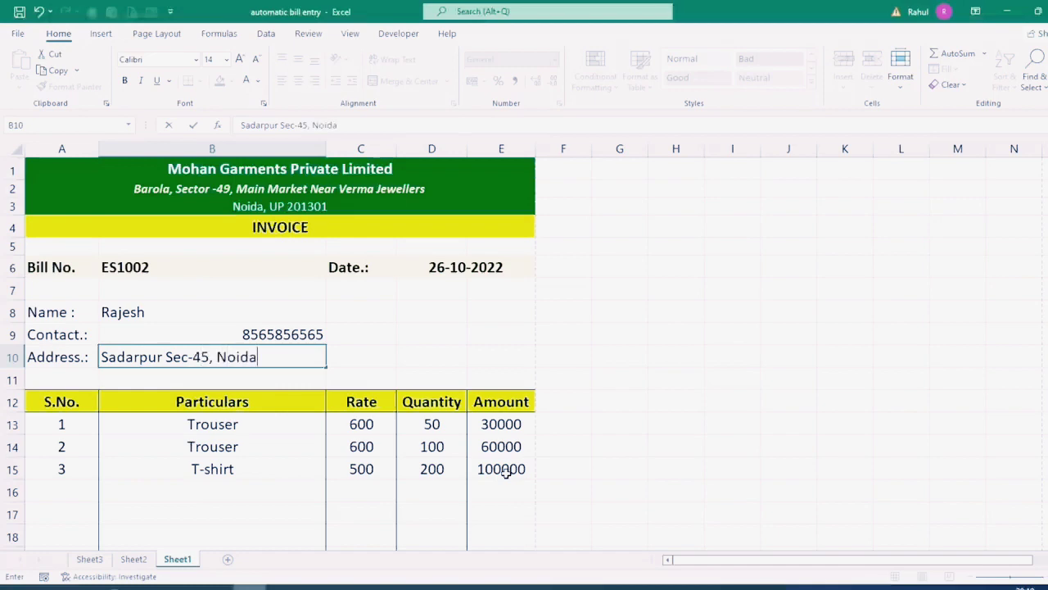
Step: Bold the Name, Contact and Address labels and left-align the customer details
{"action": "left_click_drag", "start_coordinate": [89, 313], "coordinate": [77, 356]}
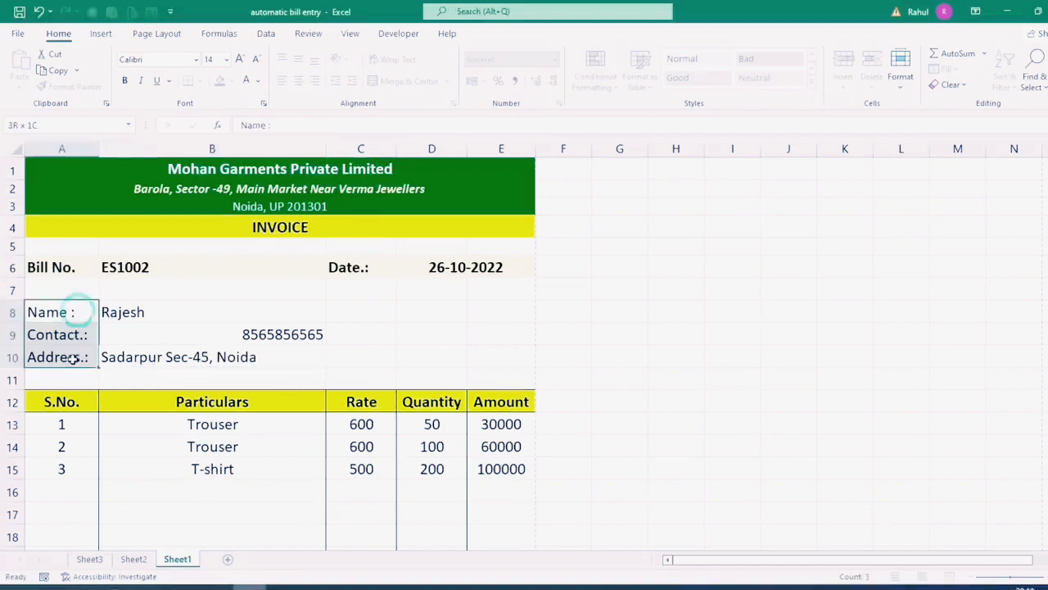
{"action": "left_click", "coordinate": [128, 80]}
{"action": "left_click_drag", "start_coordinate": [188, 312], "coordinate": [187, 352]}
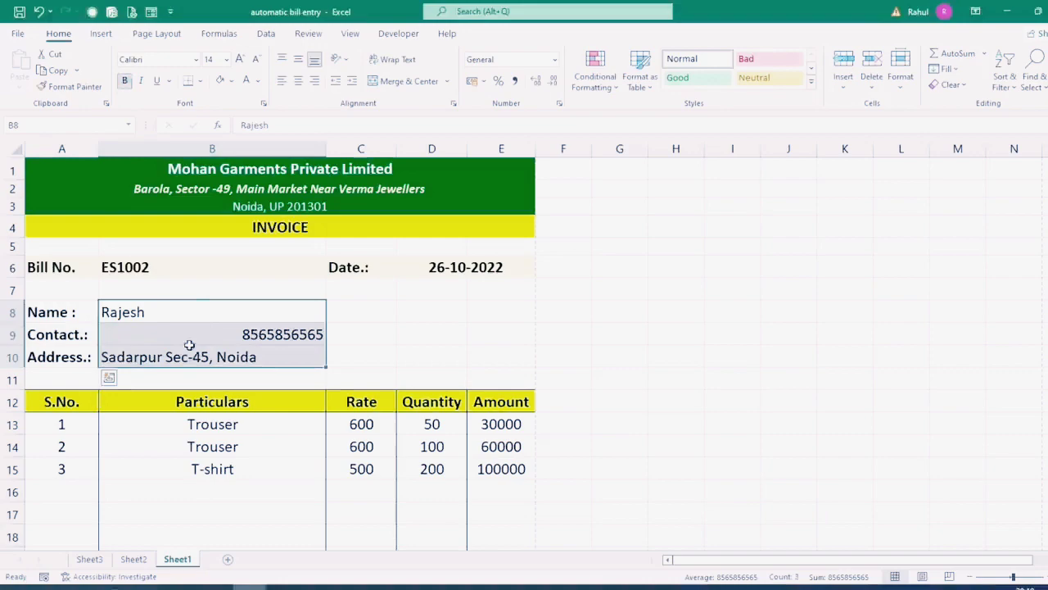
{"action": "left_click", "coordinate": [283, 82]}
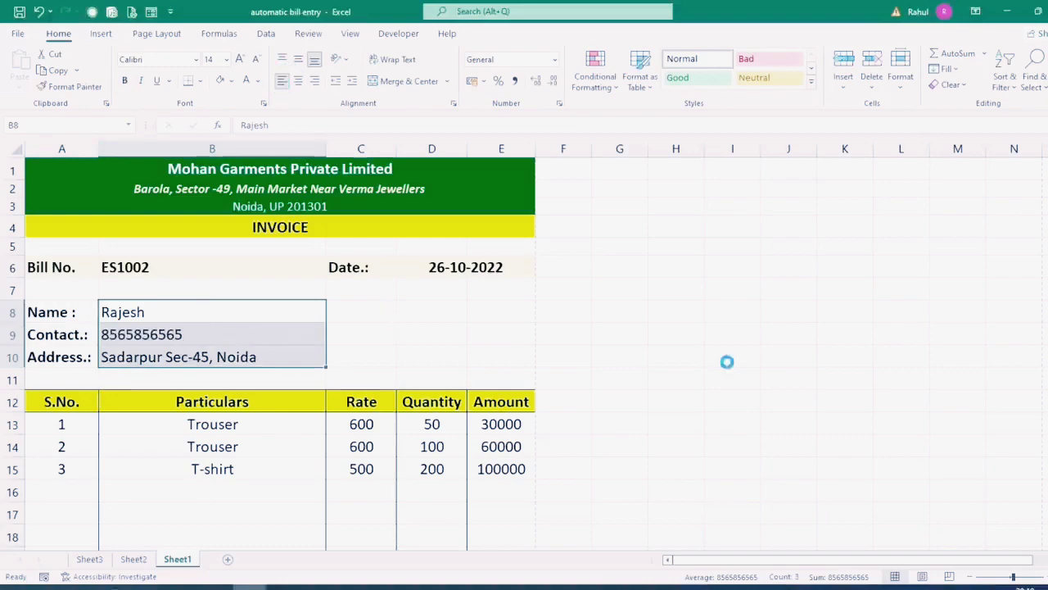
{"action": "key", "text": "ctrl+p"}
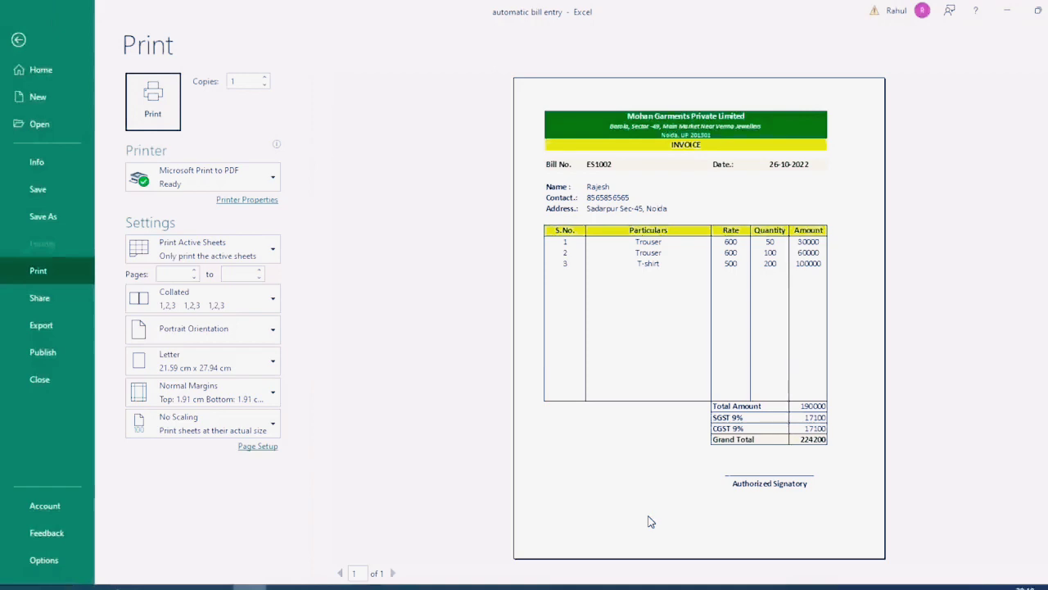
{"action": "key", "text": "Escape"}
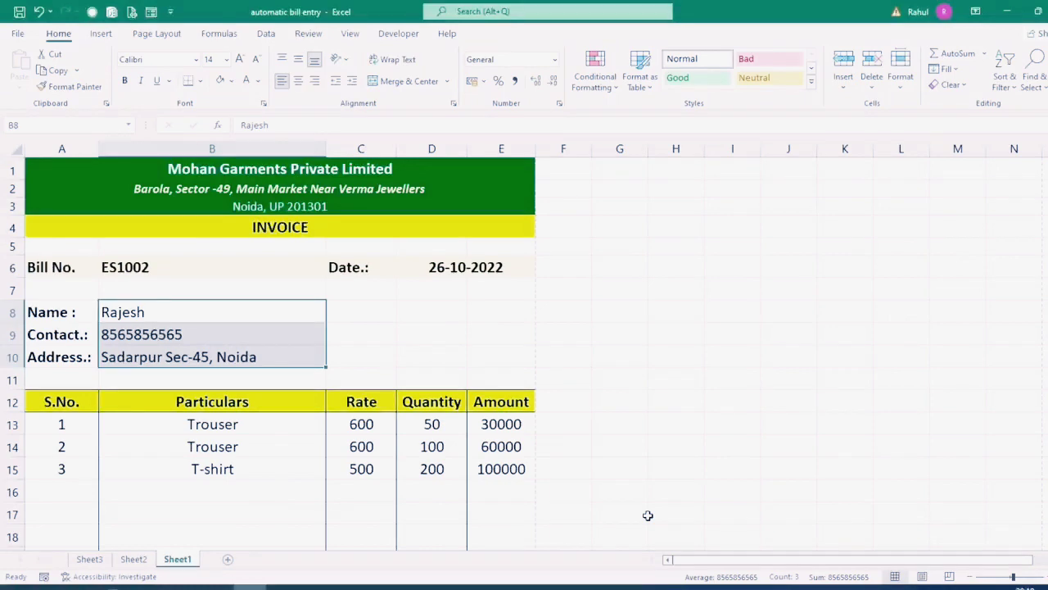
{"action": "key", "text": "F12"}
{"action": "left_click", "coordinate": [121, 249]}
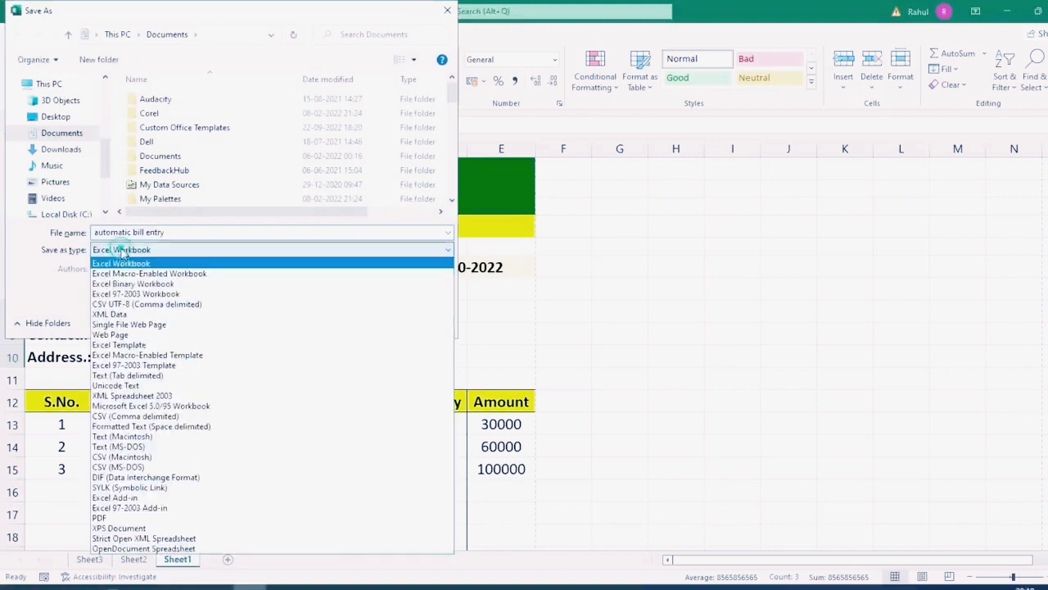
{"action": "left_click", "coordinate": [95, 518]}
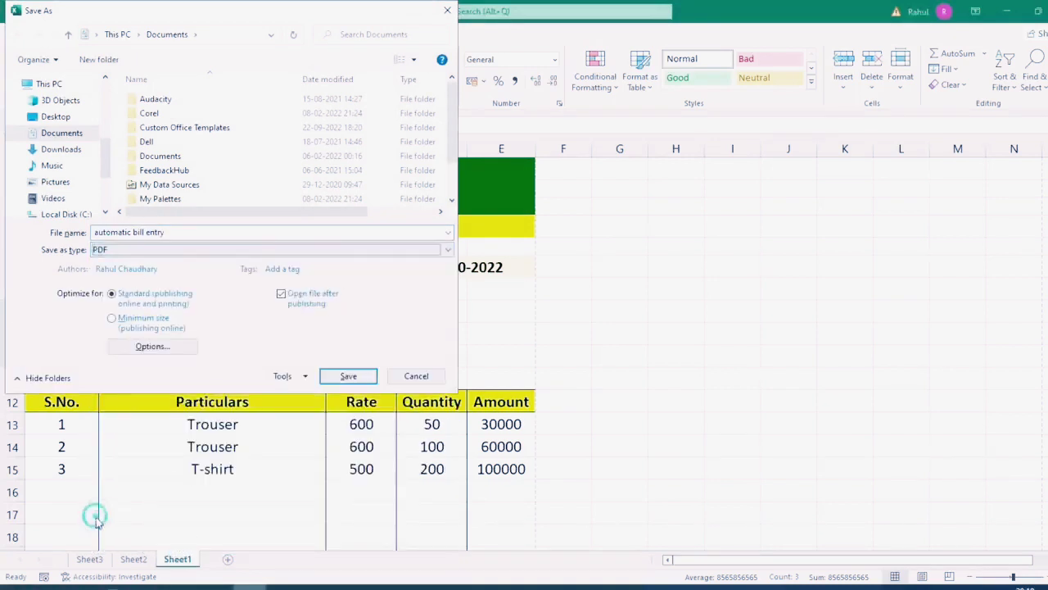
{"action": "left_click", "coordinate": [171, 233]}
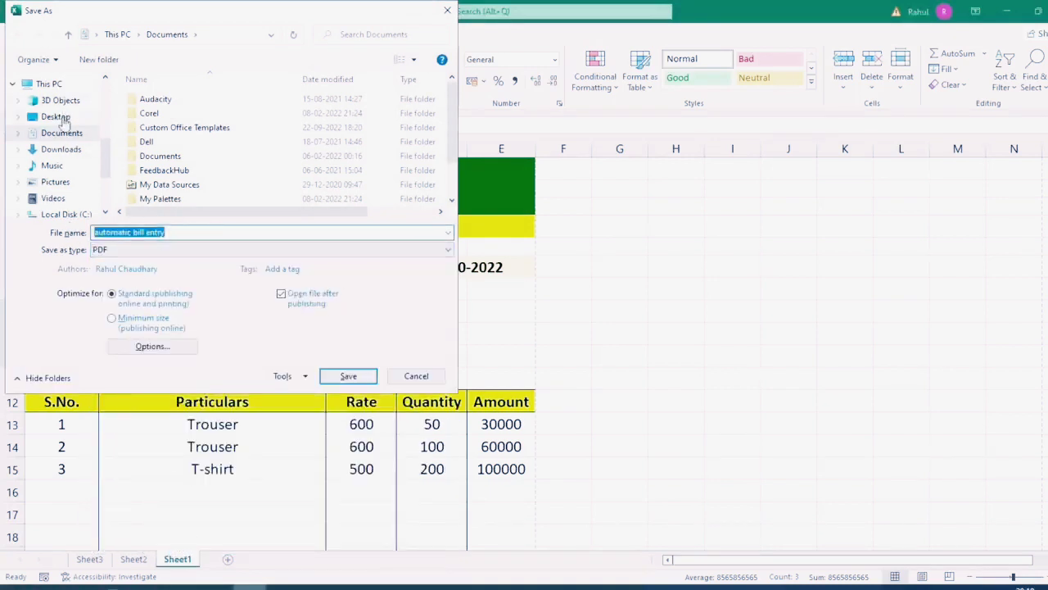
{"action": "key", "text": "Escape"}
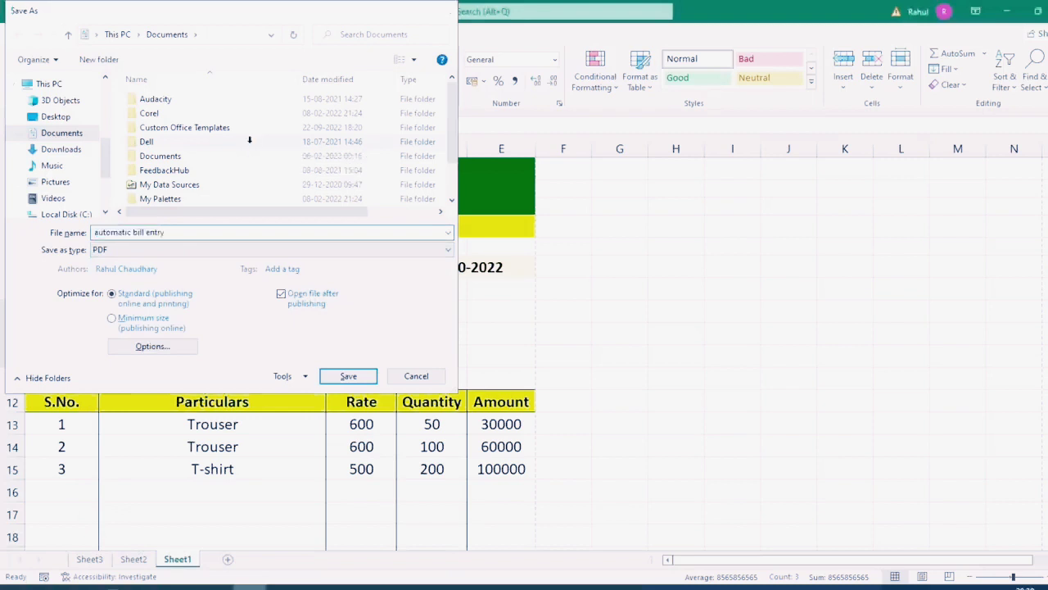
{"action": "scroll", "coordinate": [432, 492], "scroll_direction": "down", "scroll_amount": 2}
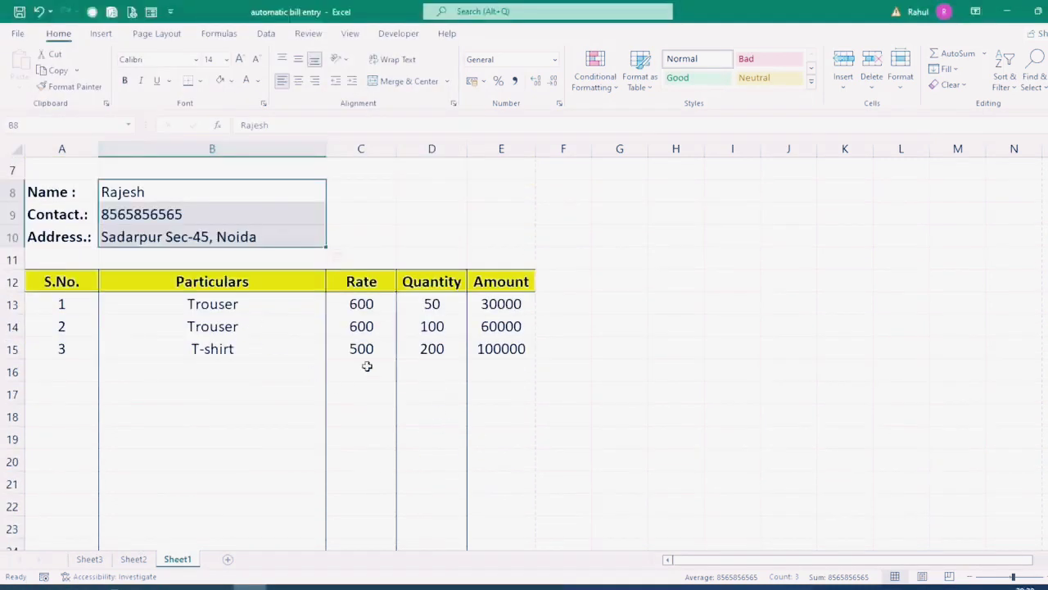
{"action": "left_click", "coordinate": [248, 310]}
{"action": "left_click", "coordinate": [330, 310]}
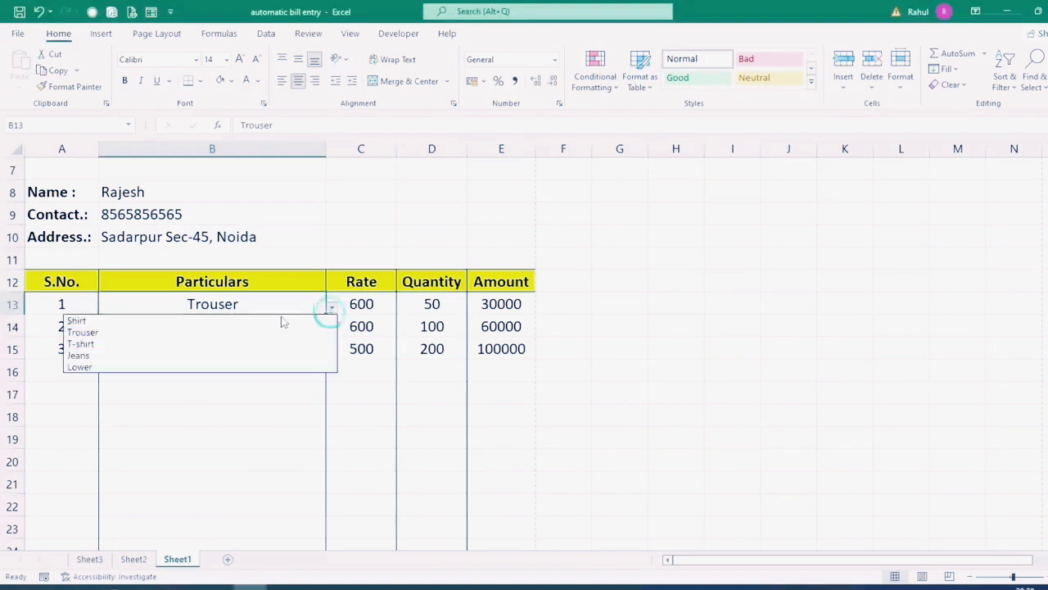
{"action": "left_click", "coordinate": [266, 408]}
{"action": "scroll", "coordinate": [431, 427], "scroll_direction": "down", "scroll_amount": 4}
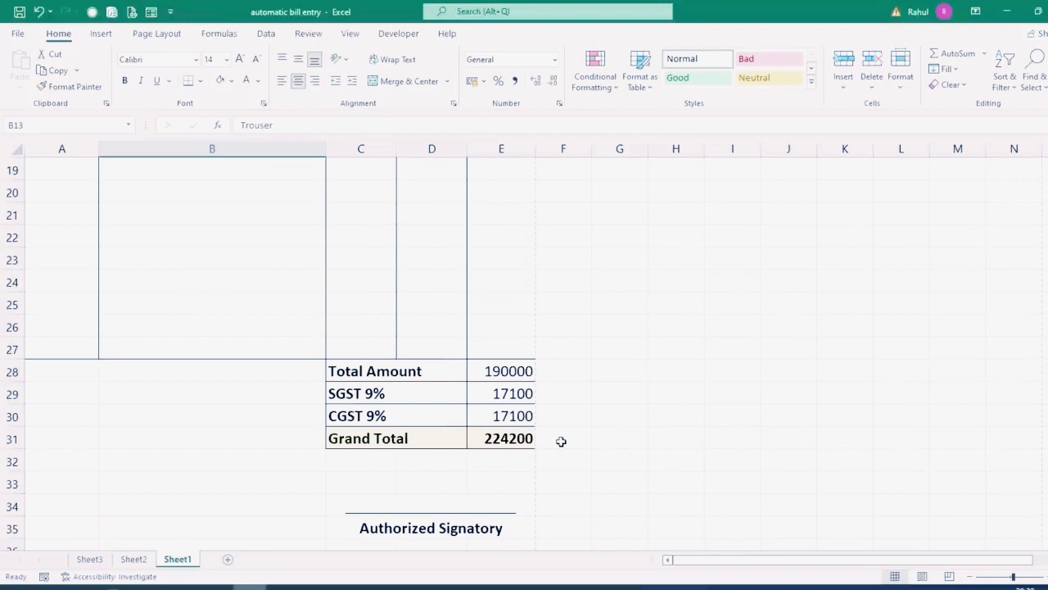
{"action": "scroll", "coordinate": [561, 441], "scroll_direction": "up", "scroll_amount": 5}
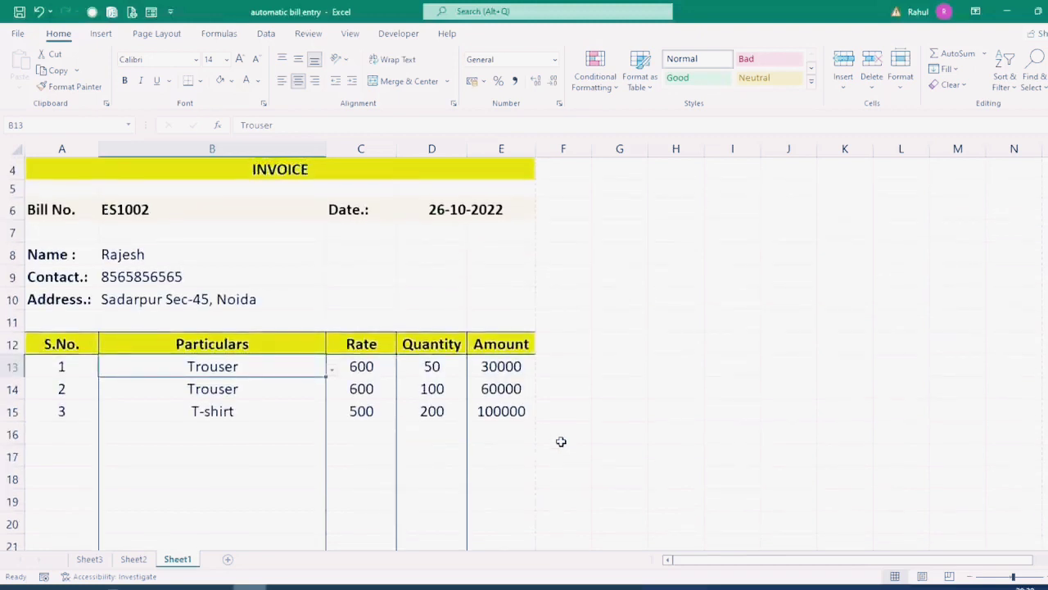
{"action": "scroll", "coordinate": [561, 441], "scroll_direction": "up", "scroll_amount": 1}
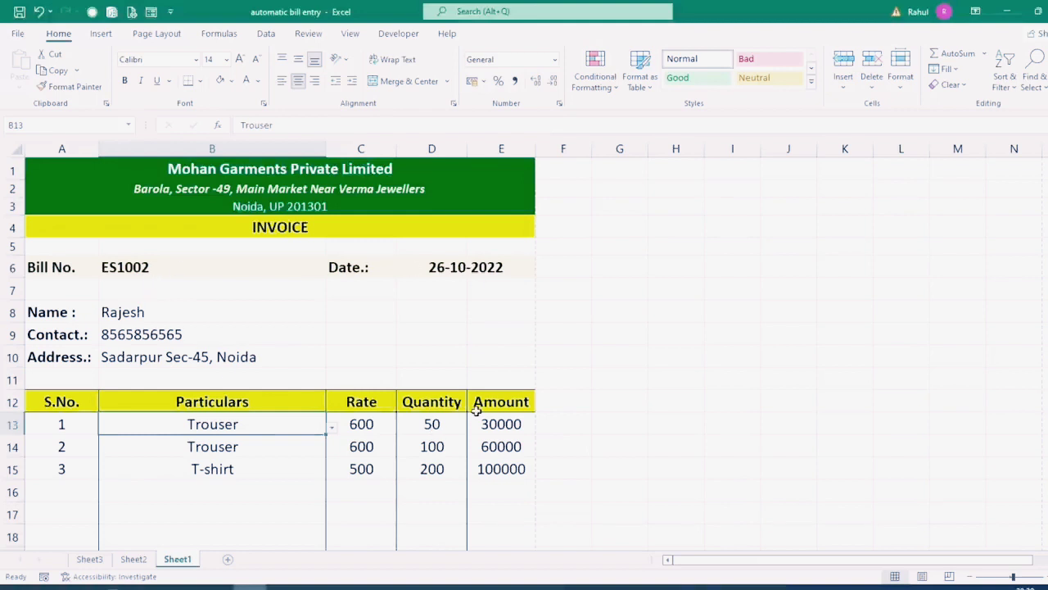
{"action": "left_click", "coordinate": [215, 269]}
{"action": "left_click", "coordinate": [438, 250]}
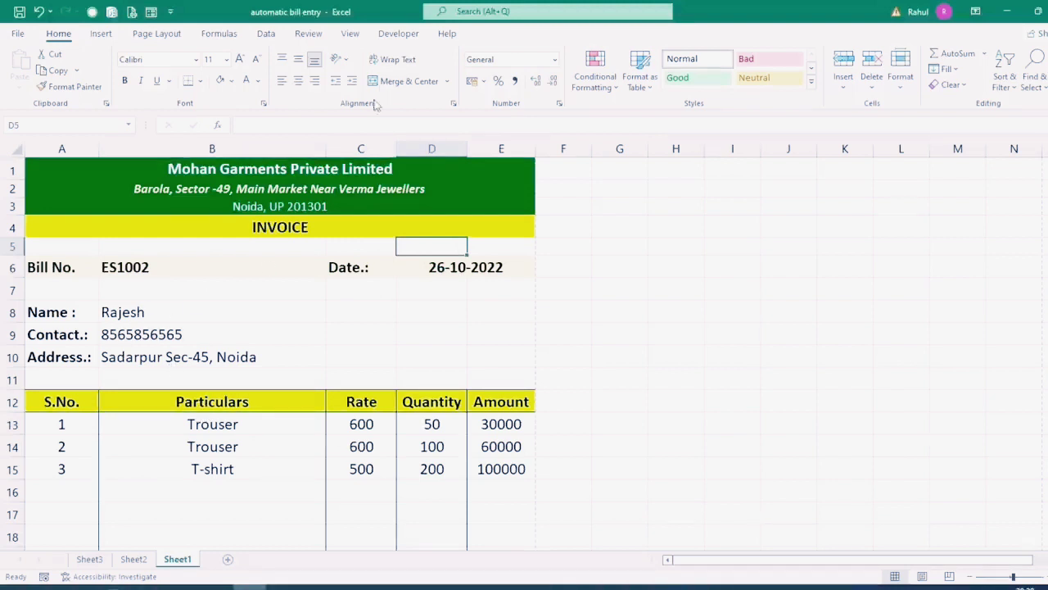
Step: Record a new macro, Macro2, in This Workbook with shortcut Ctrl+Shift+K
{"action": "left_click", "coordinate": [396, 33]}
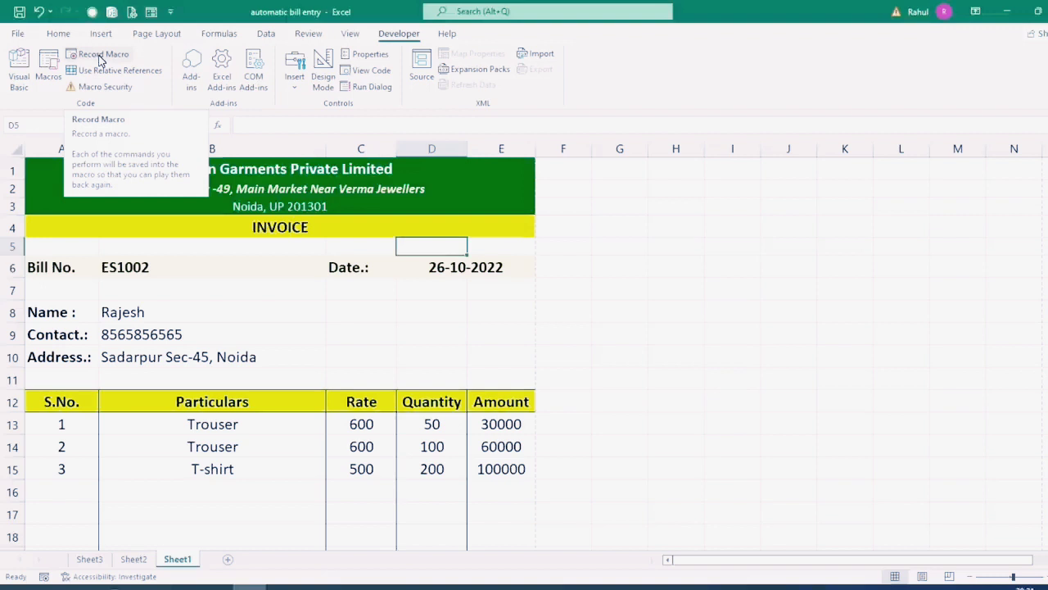
{"action": "left_click", "coordinate": [98, 56]}
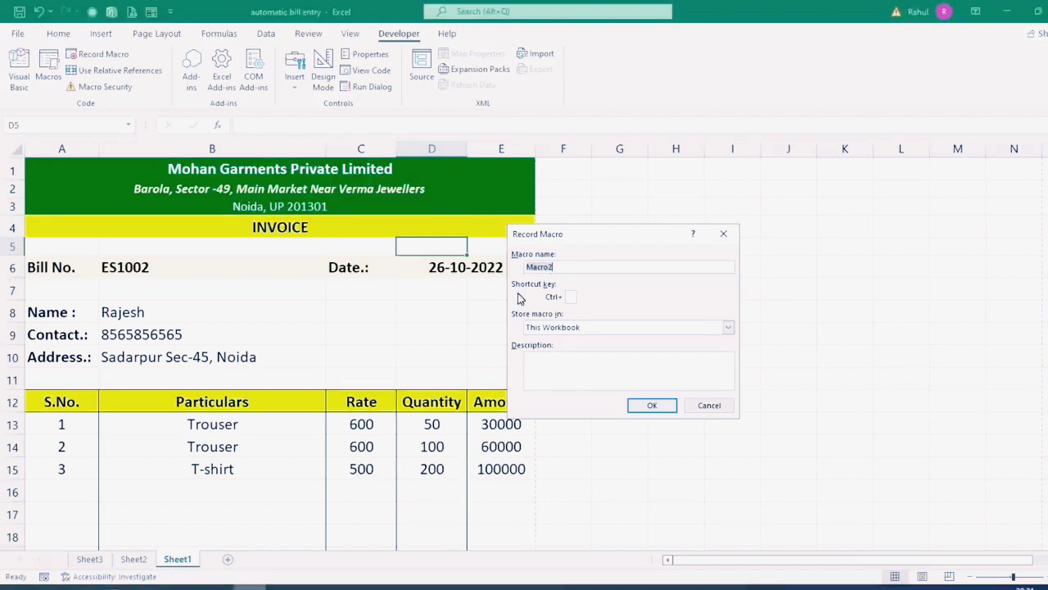
{"action": "left_click", "coordinate": [570, 296]}
{"action": "type", "text": "K"}
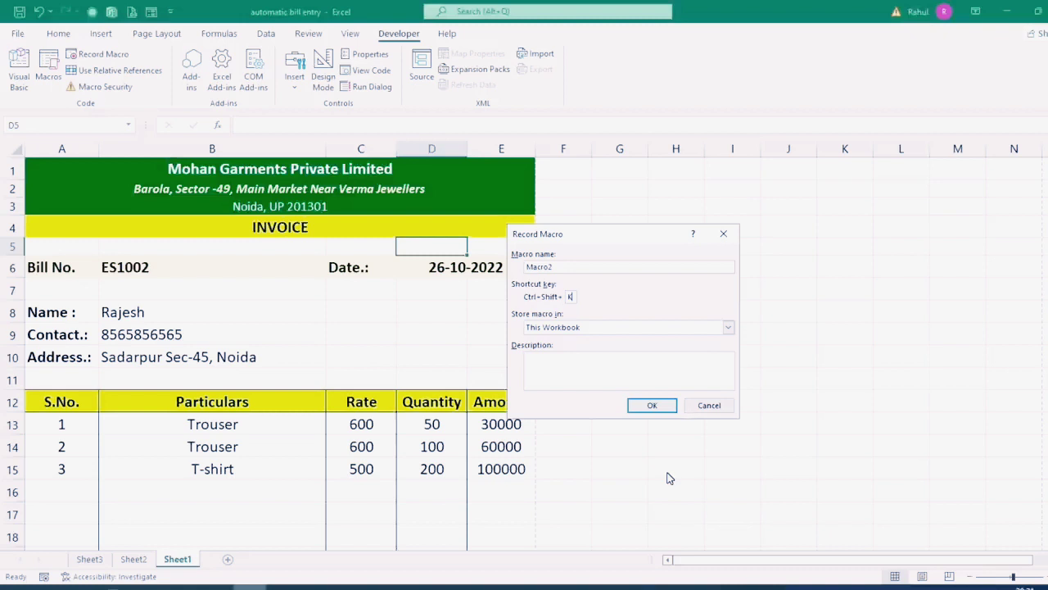
{"action": "left_click", "coordinate": [657, 407]}
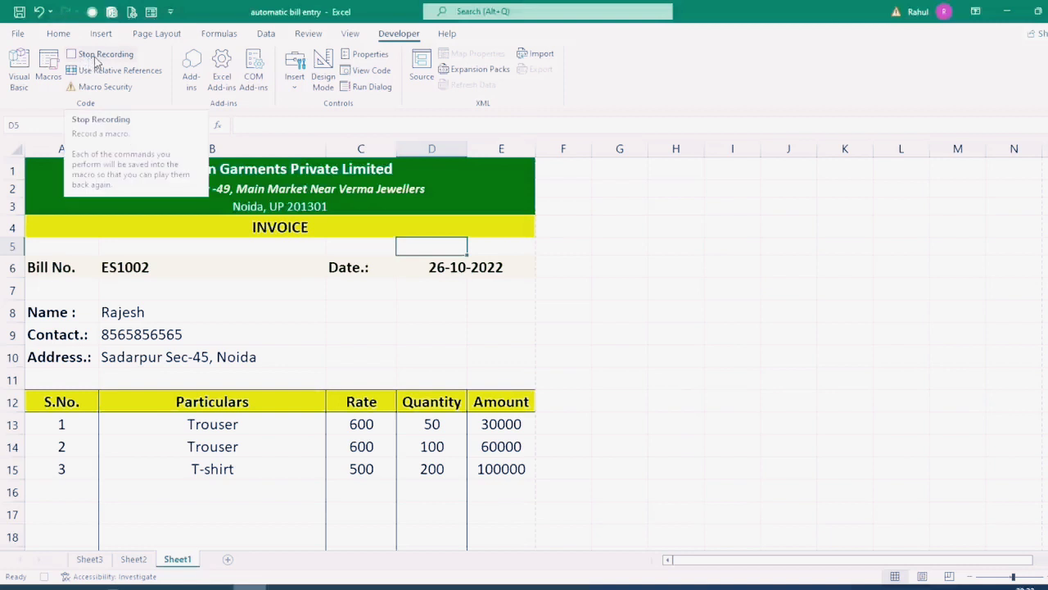
Step: Clear the bill number, invoice date and customer name, contact and address
{"action": "left_click", "coordinate": [117, 267]}
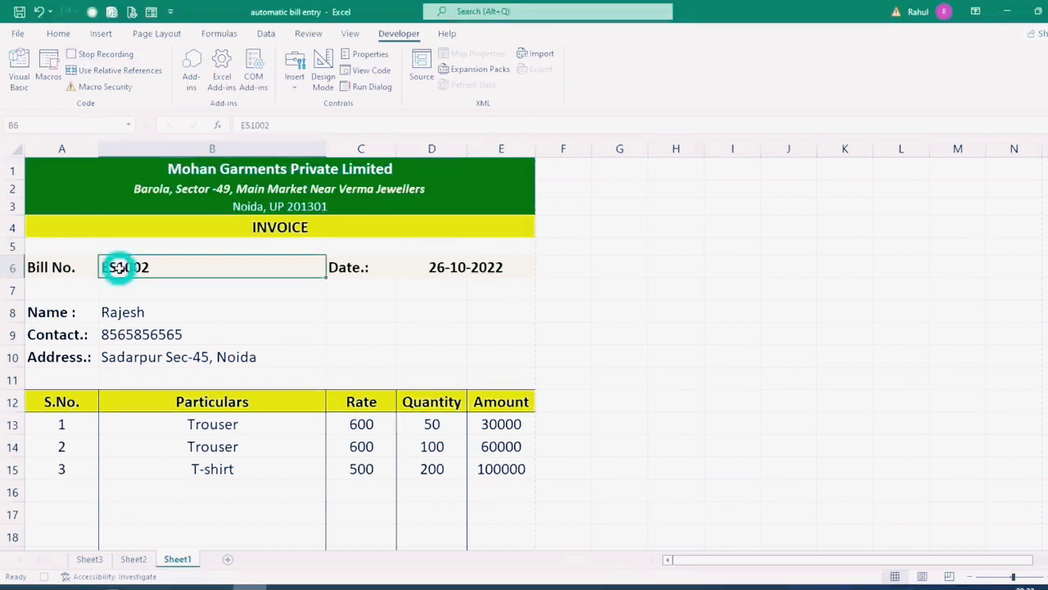
{"action": "key", "text": "Delete"}
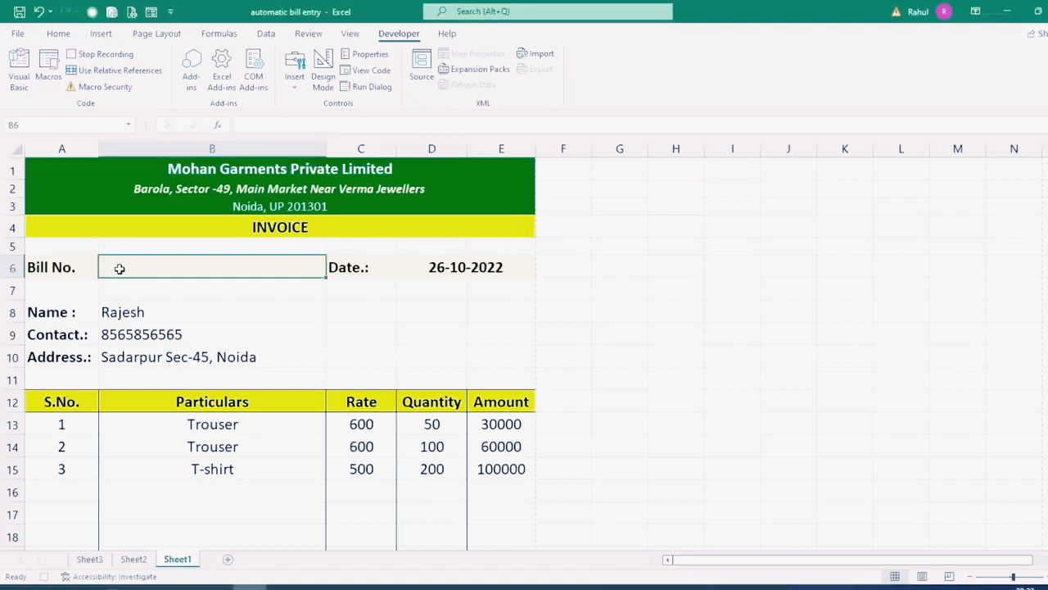
{"action": "left_click", "coordinate": [429, 270]}
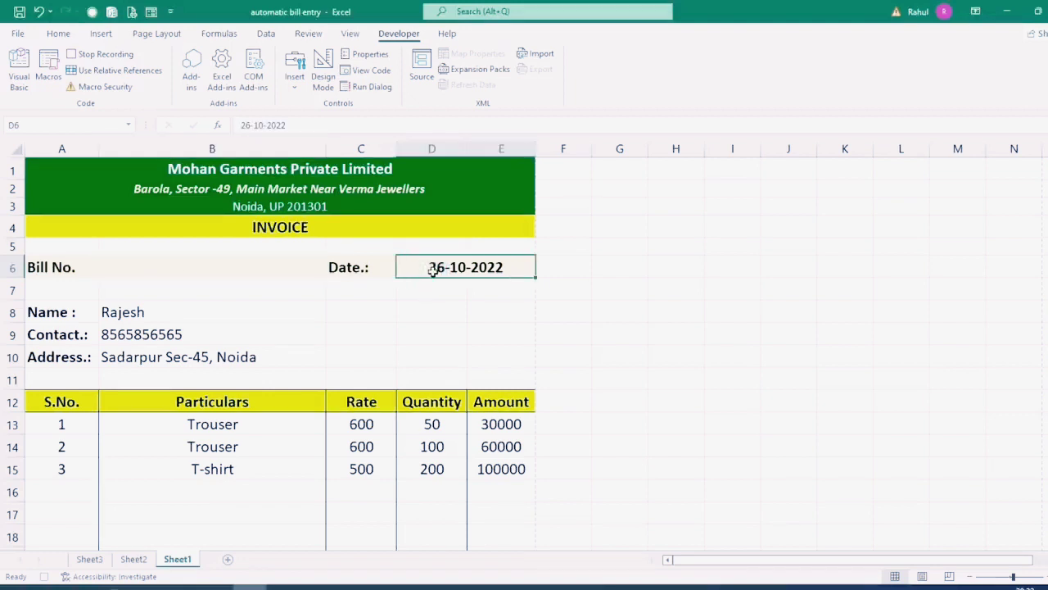
{"action": "key", "text": "Delete"}
{"action": "left_click_drag", "start_coordinate": [160, 314], "coordinate": [162, 357]}
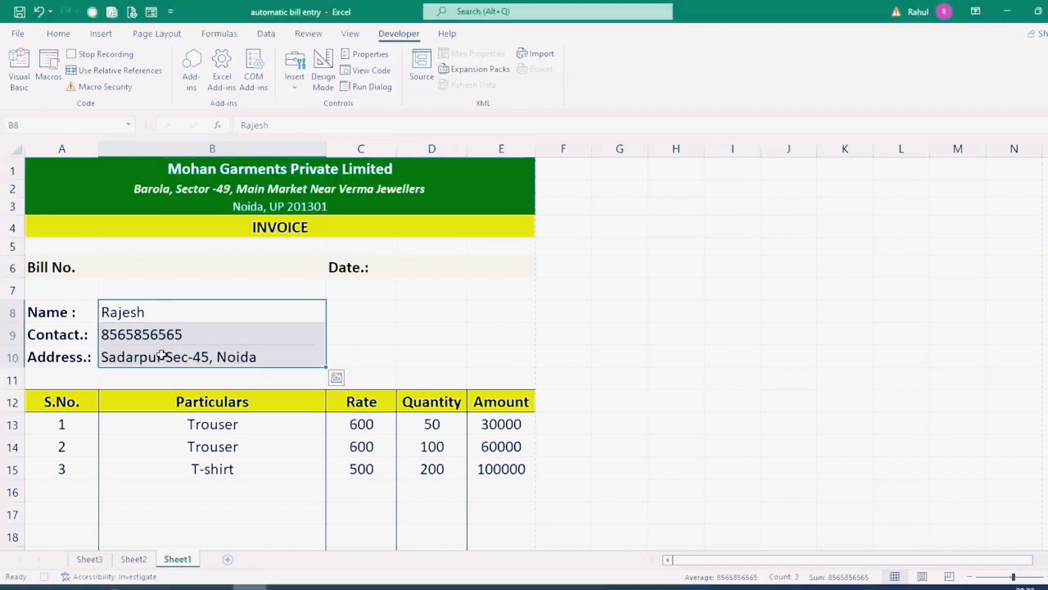
{"action": "key", "text": "Delete"}
Step: Clear the item serial numbers, Particulars and Quantity entries
{"action": "scroll", "coordinate": [161, 356], "scroll_direction": "down", "scroll_amount": 3}
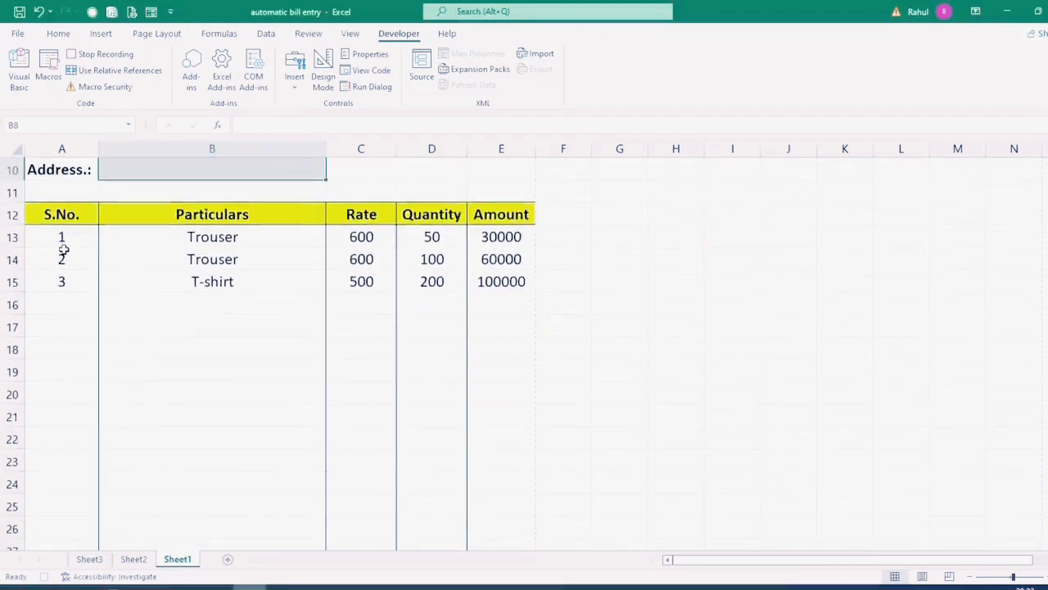
{"action": "left_click_drag", "start_coordinate": [63, 240], "coordinate": [62, 487]}
{"action": "key", "text": "Delete"}
{"action": "left_click_drag", "start_coordinate": [235, 192], "coordinate": [234, 508]}
{"action": "key", "text": "Delete"}
{"action": "left_click_drag", "start_coordinate": [431, 195], "coordinate": [414, 510]}
{"action": "key", "text": "Delete"}
Step: Stop the macro recording from the Developer tab
{"action": "scroll", "coordinate": [729, 410], "scroll_direction": "down", "scroll_amount": 5}
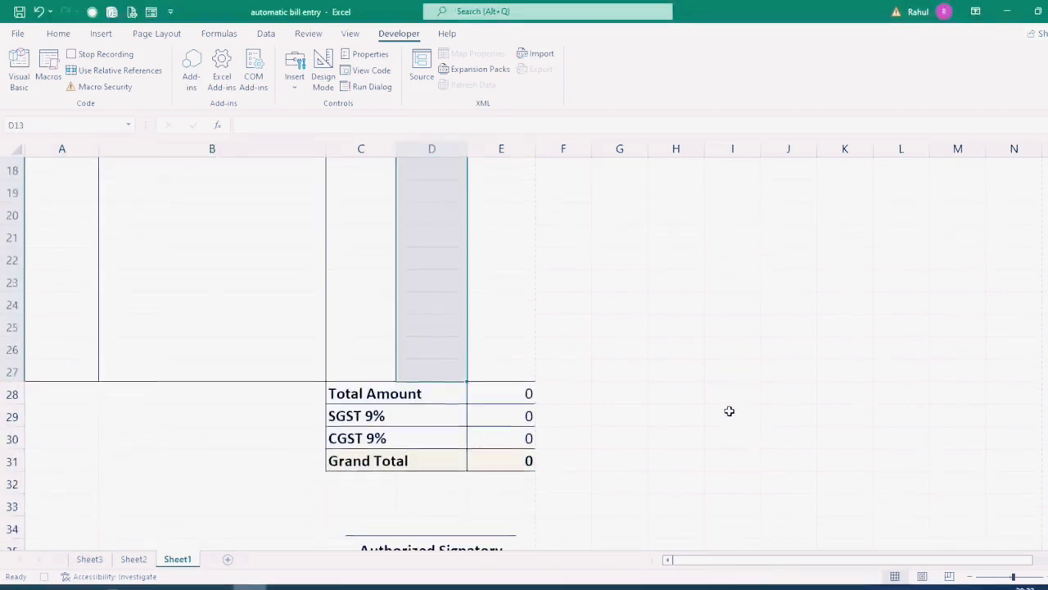
{"action": "scroll", "coordinate": [729, 410], "scroll_direction": "up", "scroll_amount": 9}
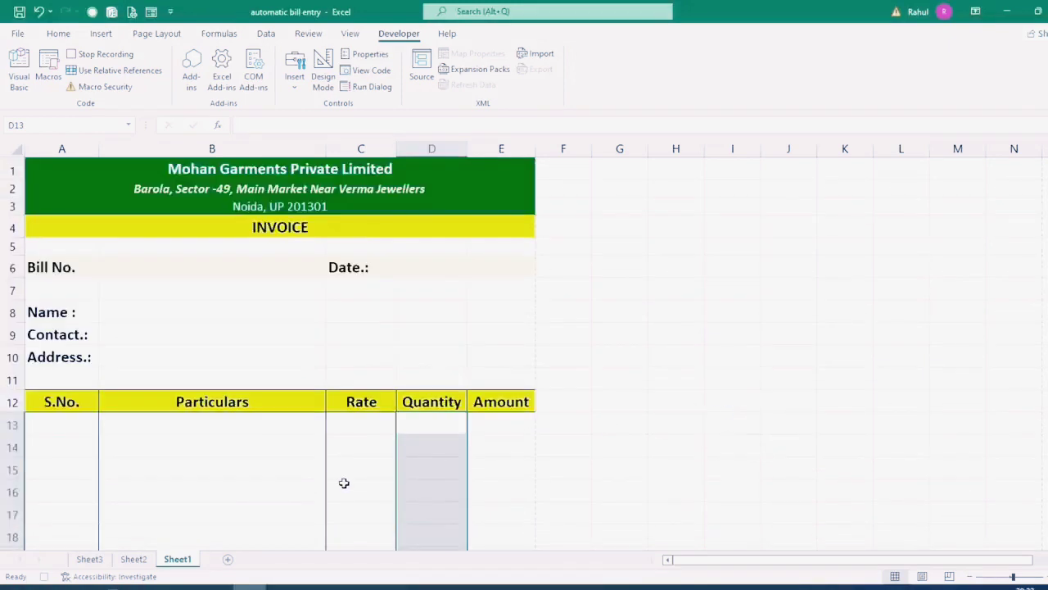
{"action": "left_click", "coordinate": [103, 59]}
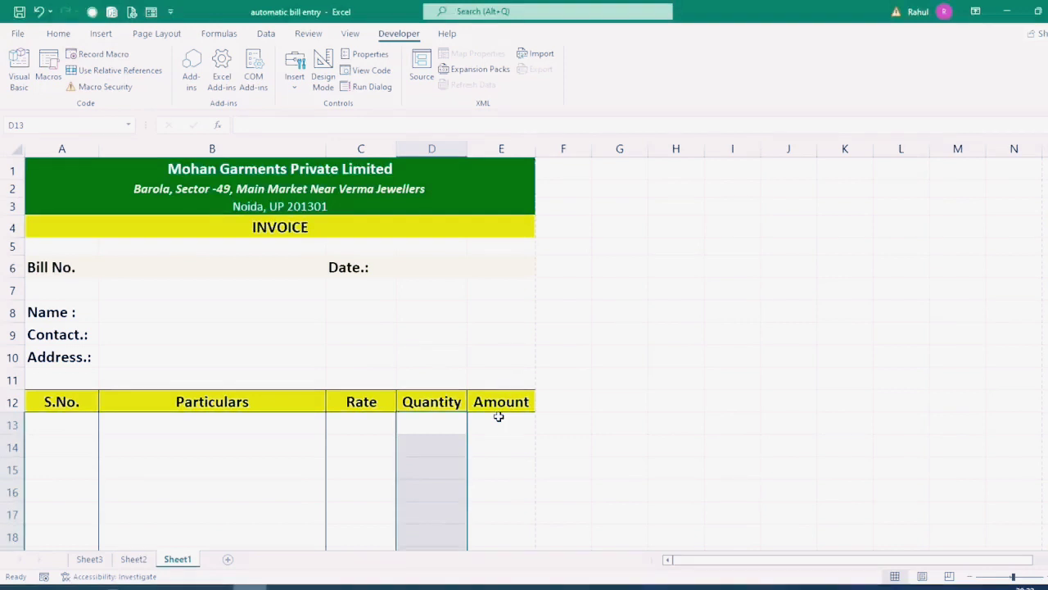
Step: Enter the new bill number in B6 and the date 26-10-2022
{"action": "left_click", "coordinate": [146, 265]}
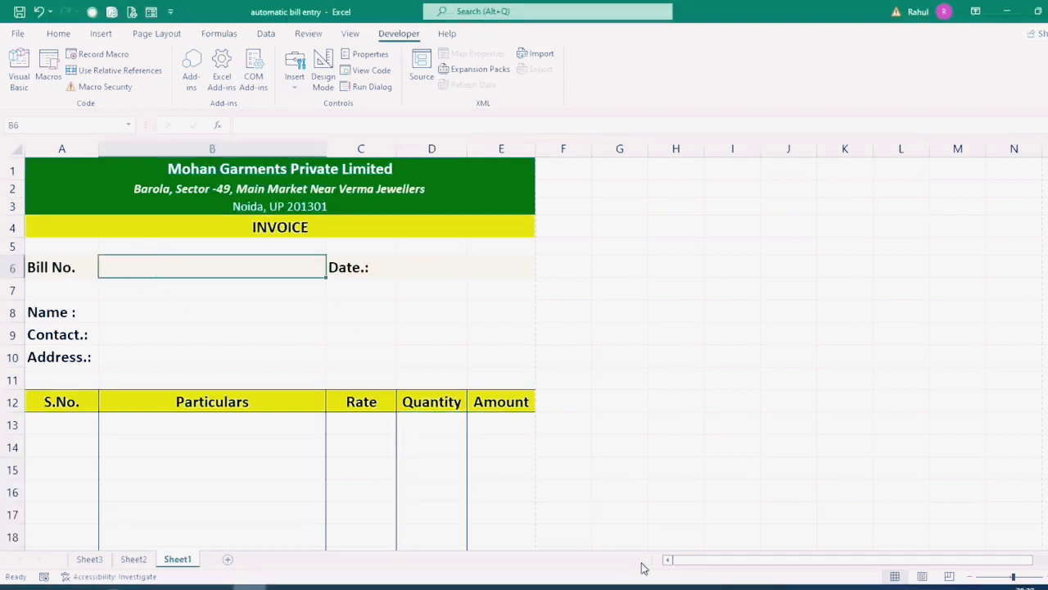
{"action": "type", "text": "ES1003"}
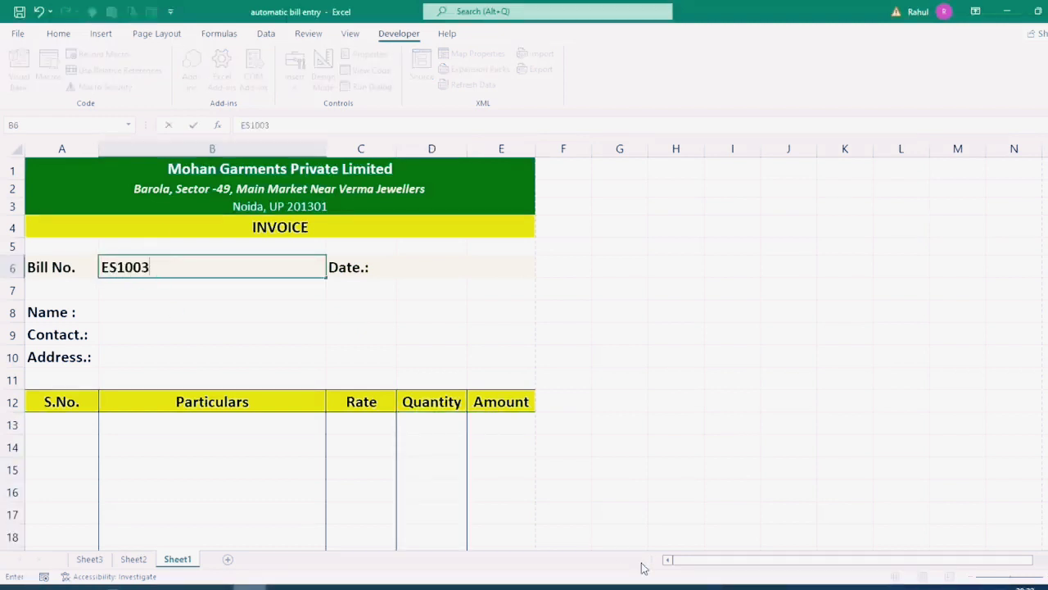
{"action": "key", "text": "Tab"}
{"action": "key", "text": "Tab"}
{"action": "type", "text": "26/1"}
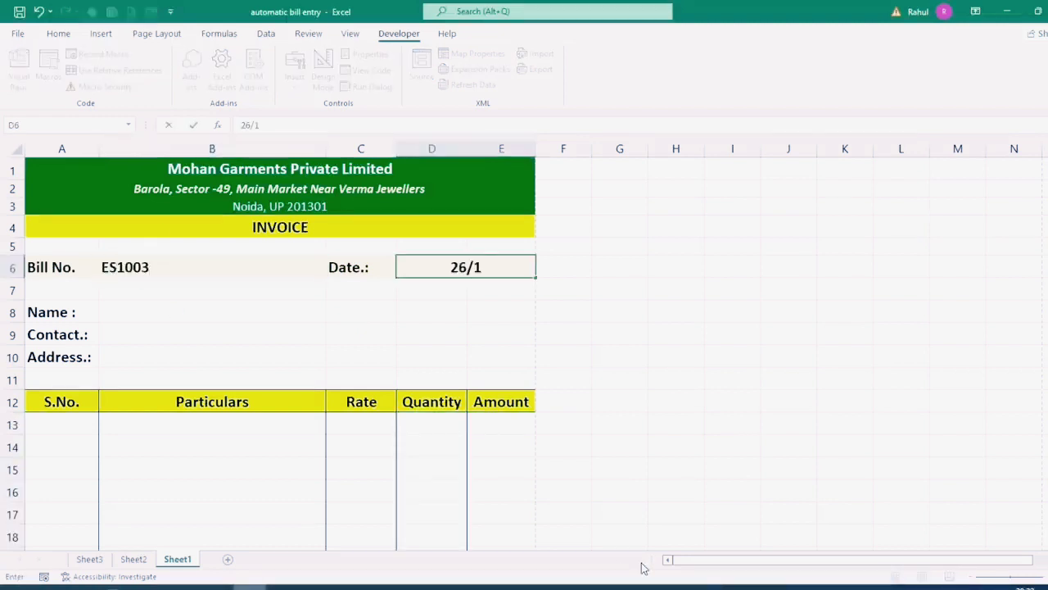
{"action": "type", "text": "0/200"}
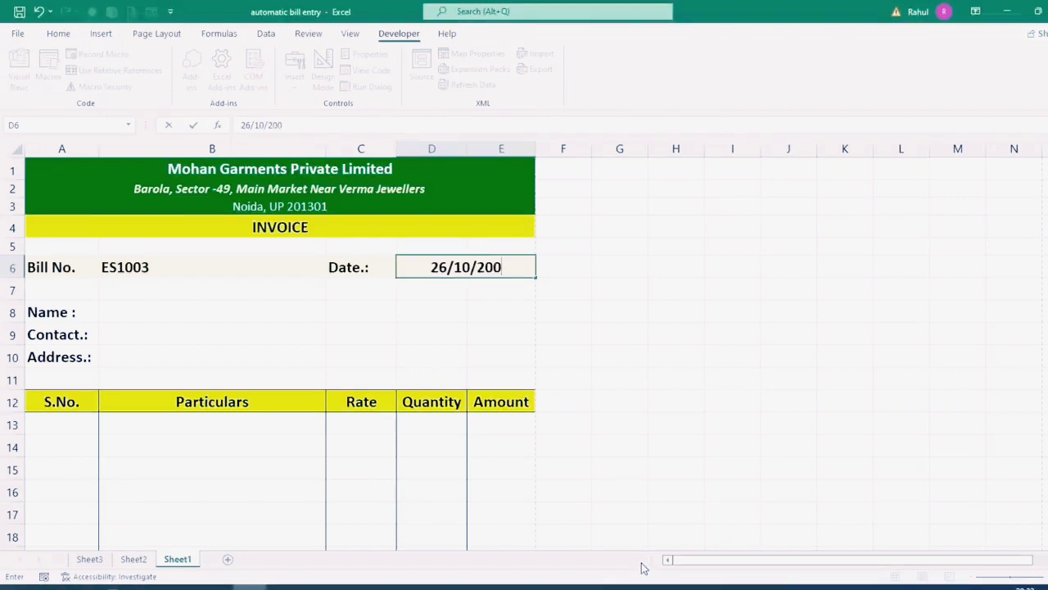
{"action": "type", "text": "2"}
{"action": "key", "text": "Return"}
Step: Fill in the customer's name, contact number and address
{"action": "type", "text": "Monu"}
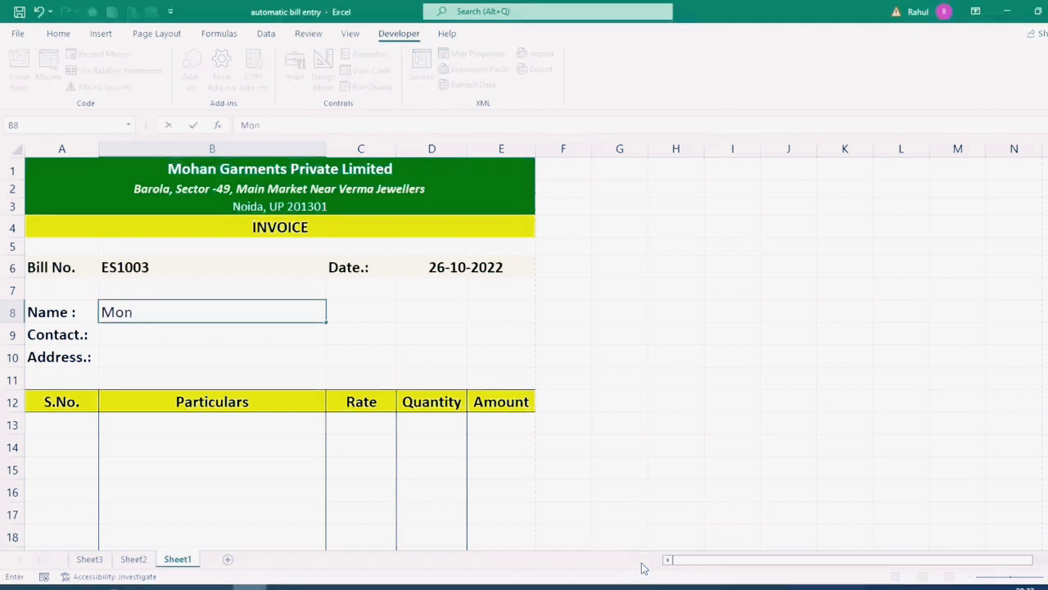
{"action": "key", "text": "Return"}
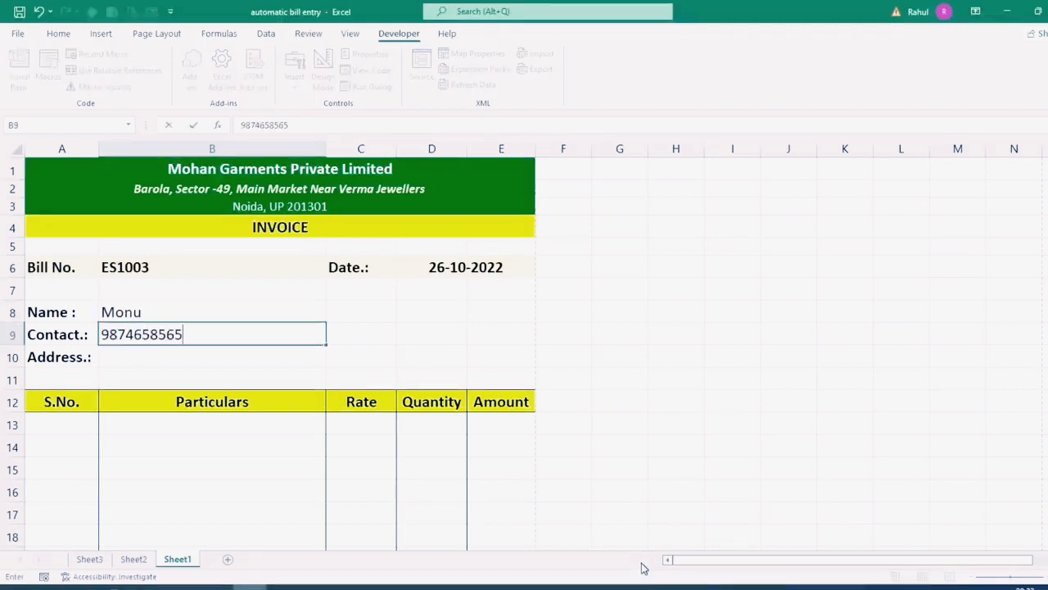
{"action": "key", "text": "Return"}
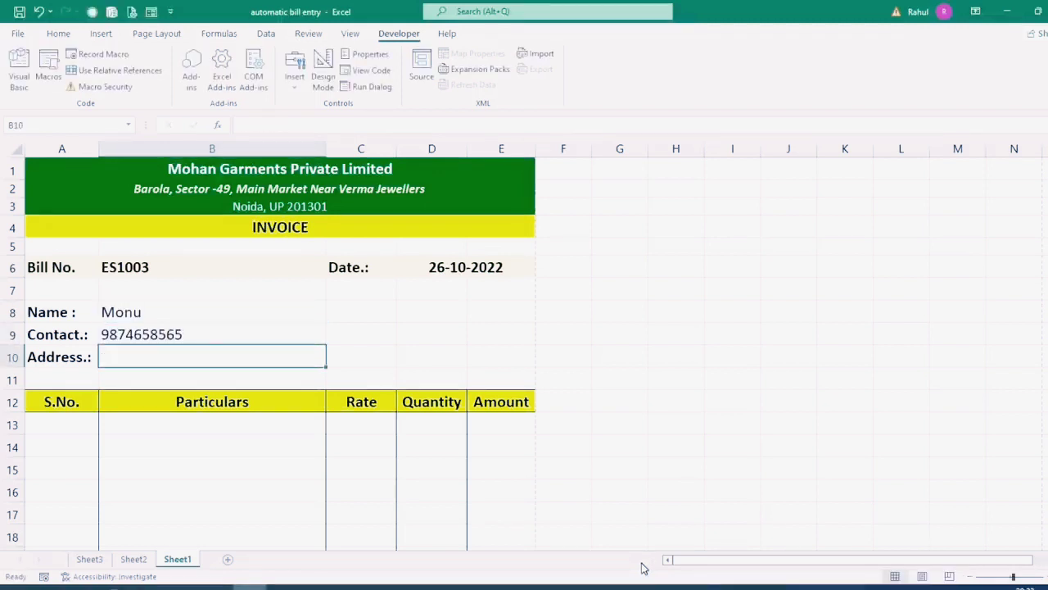
{"action": "type", "text": "Barola, Sec"}
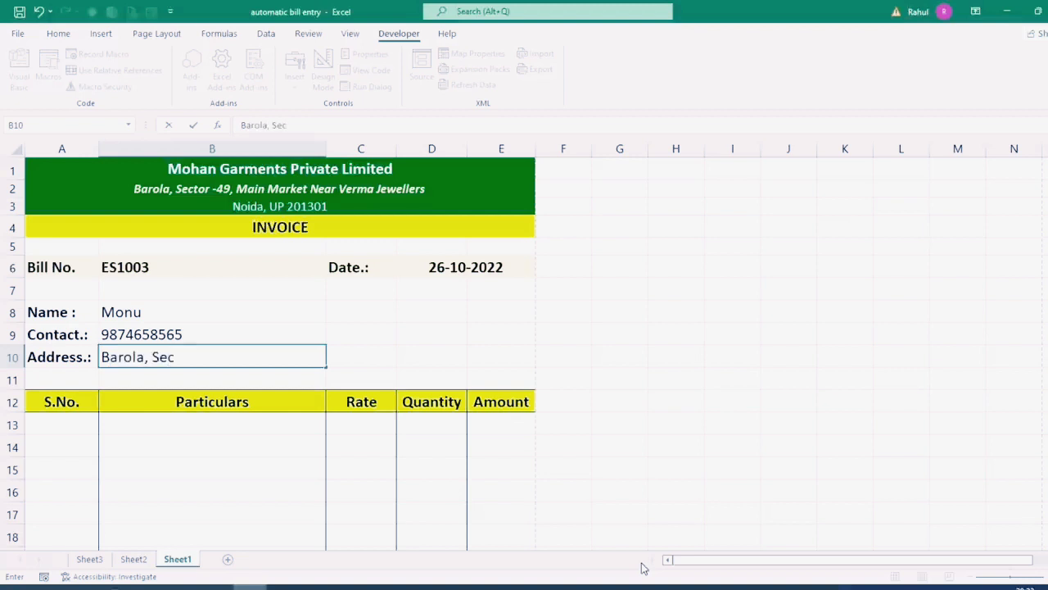
{"action": "type", "text": "-49, Noida UP"}
{"action": "key", "text": "Return"}
{"action": "key", "text": "Return"}
{"action": "key", "text": "Return"}
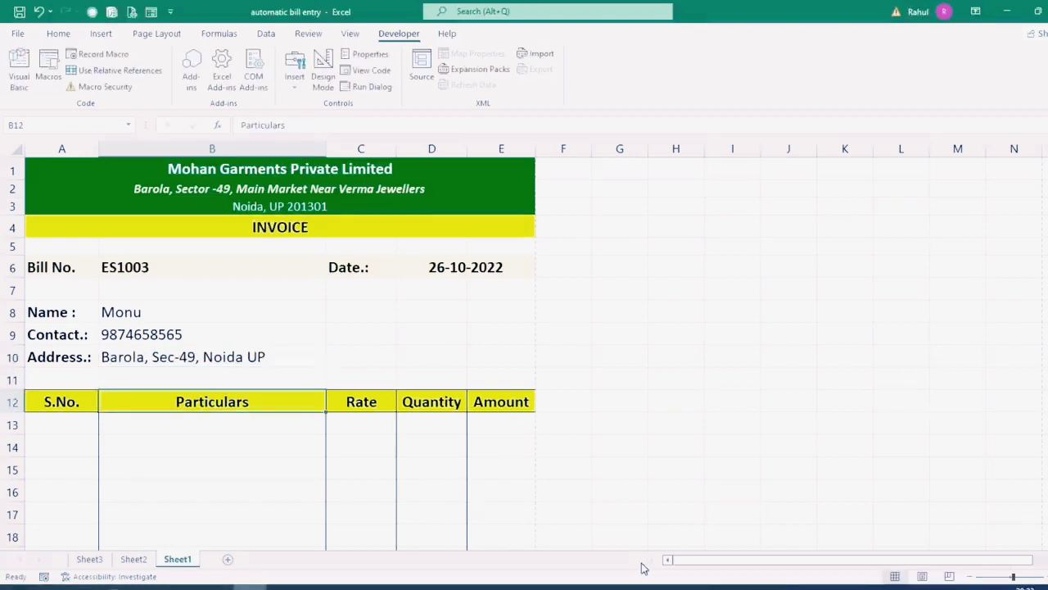
Step: Enter serial numbers 1 and 2 in the first item rows
{"action": "key", "text": "Left"}
{"action": "type", "text": "1"}
{"action": "key", "text": "Return"}
{"action": "type", "text": "2"}
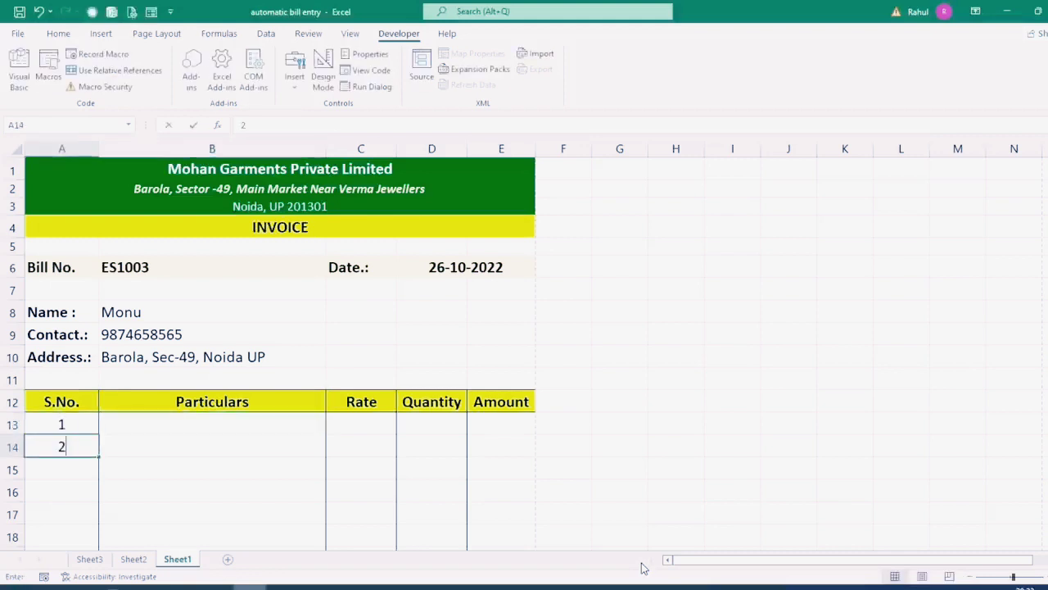
{"action": "key", "text": "Return"}
Step: Choose Trouser, Jeans and Lower from the Particulars dropdowns in B13:B15
{"action": "type", "text": "3"}
{"action": "key", "text": "Return"}
{"action": "scroll", "coordinate": [266, 379], "scroll_direction": "down", "scroll_amount": 2}
{"action": "left_click", "coordinate": [210, 304]}
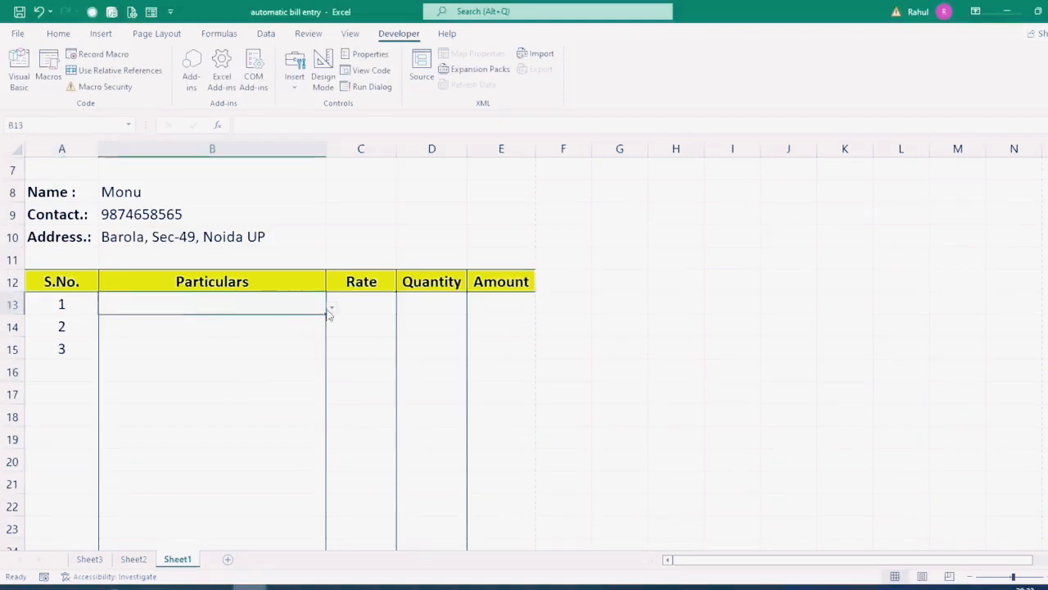
{"action": "left_click", "coordinate": [331, 305]}
{"action": "left_click", "coordinate": [187, 333]}
{"action": "left_click", "coordinate": [249, 328]}
{"action": "left_click", "coordinate": [332, 329]}
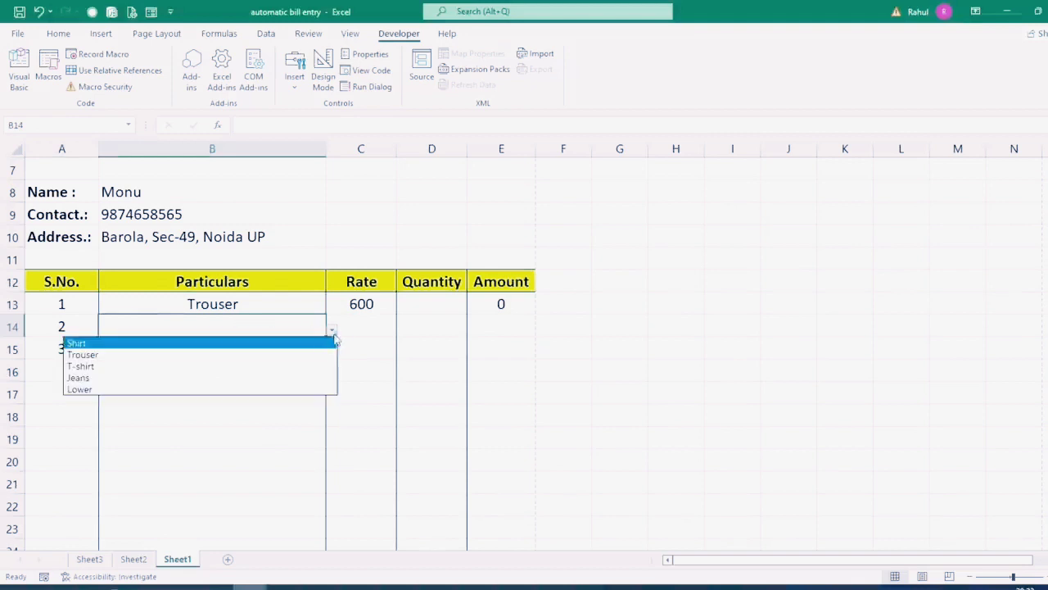
{"action": "left_click", "coordinate": [138, 378]}
{"action": "left_click", "coordinate": [270, 350]}
{"action": "left_click", "coordinate": [332, 351]}
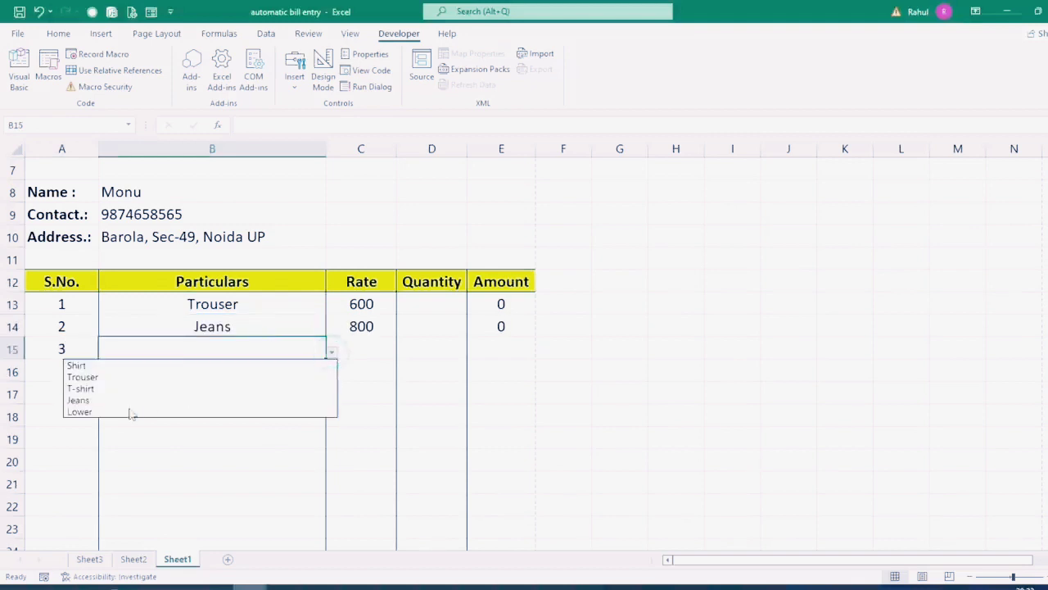
{"action": "left_click", "coordinate": [130, 409]}
Step: Enter quantities 50, 100 and 200 in D13:D15
{"action": "left_click", "coordinate": [440, 304]}
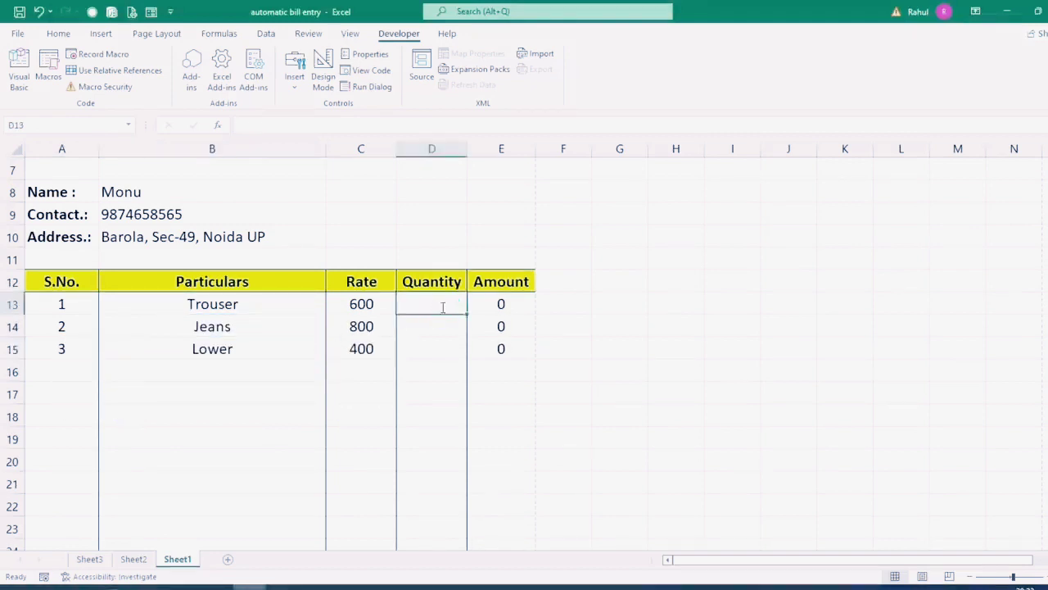
{"action": "type", "text": "50"}
{"action": "key", "text": "Return"}
{"action": "type", "text": "100"}
{"action": "key", "text": "Return"}
{"action": "type", "text": "200"}
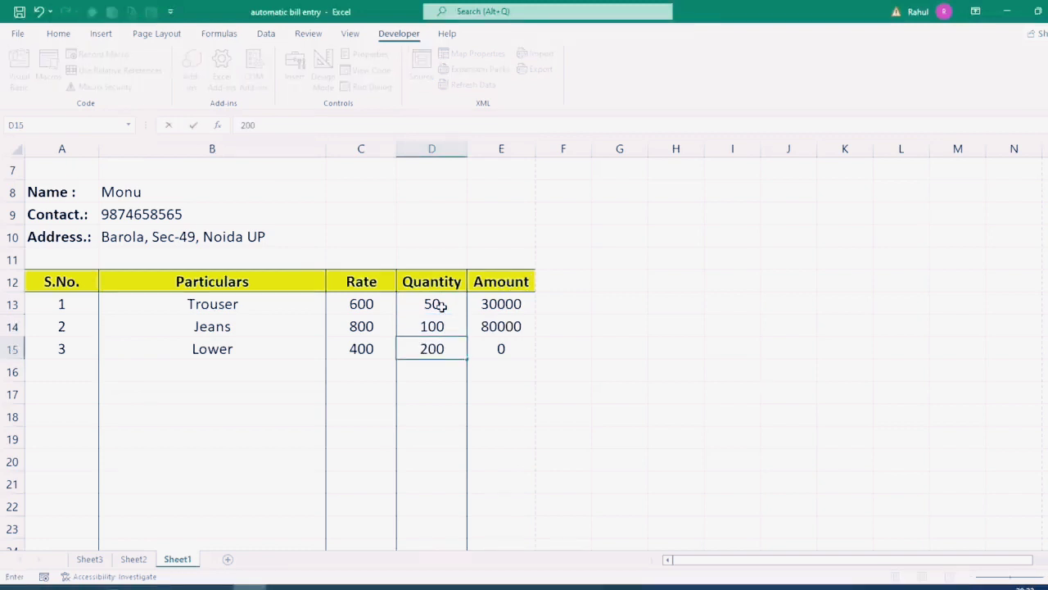
{"action": "key", "text": "Return"}
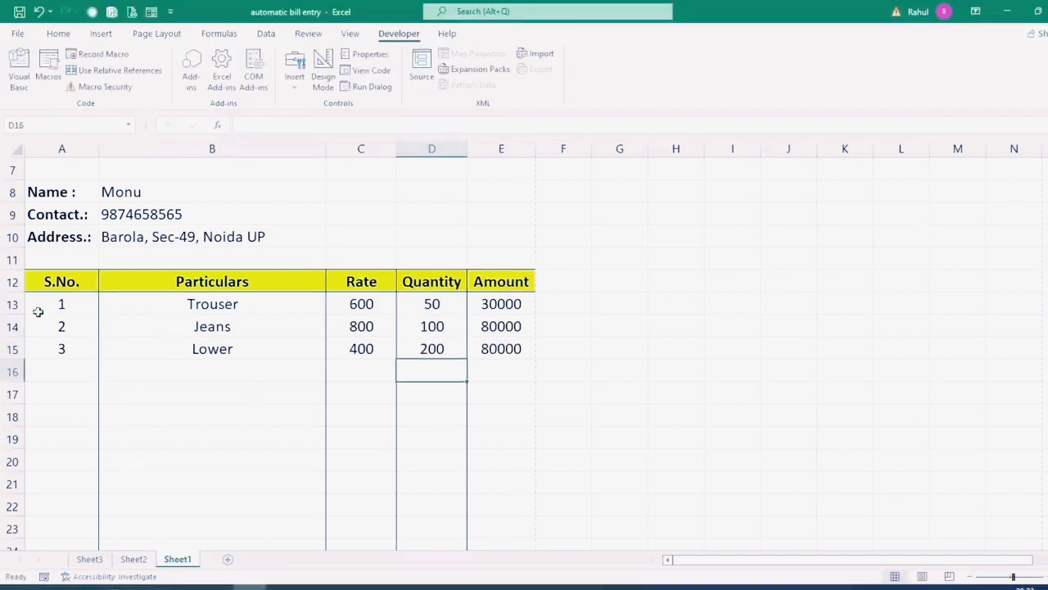
Step: Select A13:A15, D13:D14 and the totals E28:E31 to check their sums
{"action": "left_click_drag", "start_coordinate": [38, 310], "coordinate": [51, 337]}
{"action": "left_click_drag", "start_coordinate": [431, 304], "coordinate": [401, 320]}
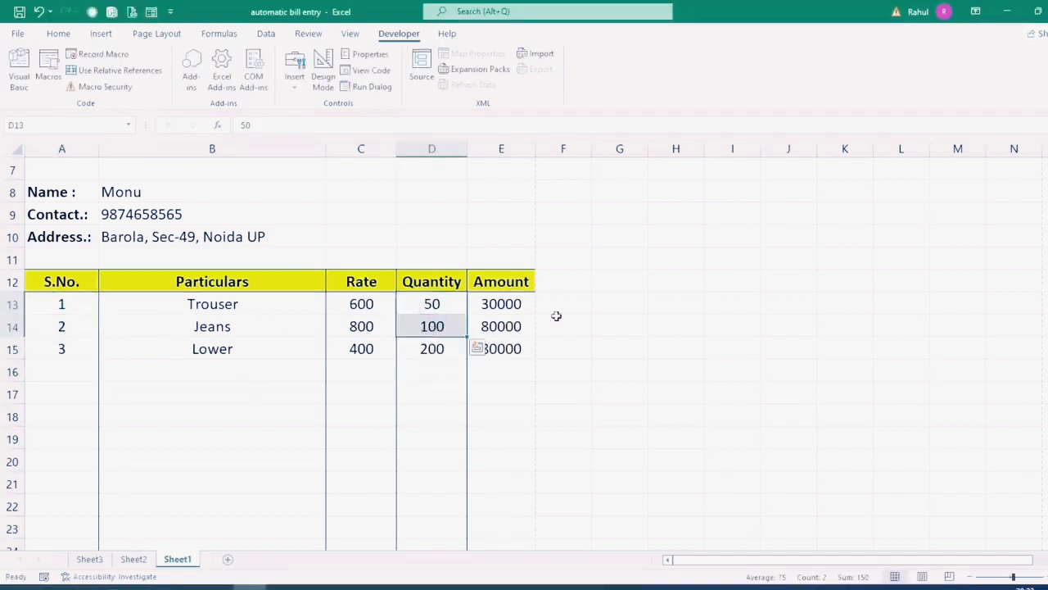
{"action": "scroll", "coordinate": [529, 348], "scroll_direction": "down", "scroll_amount": 6}
{"action": "left_click_drag", "start_coordinate": [507, 236], "coordinate": [508, 303]}
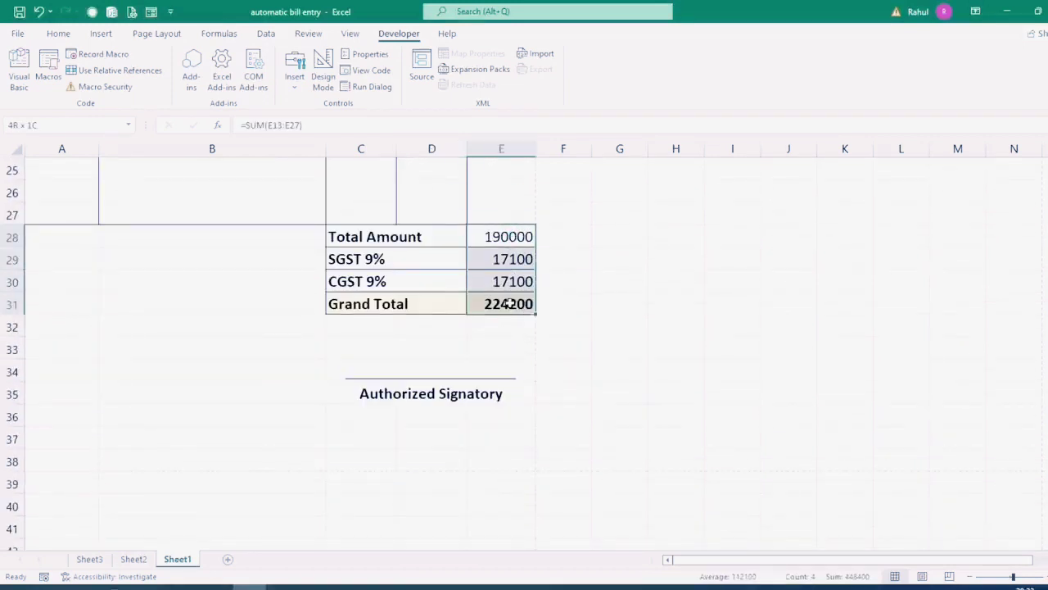
{"action": "scroll", "coordinate": [598, 442], "scroll_direction": "up", "scroll_amount": 4}
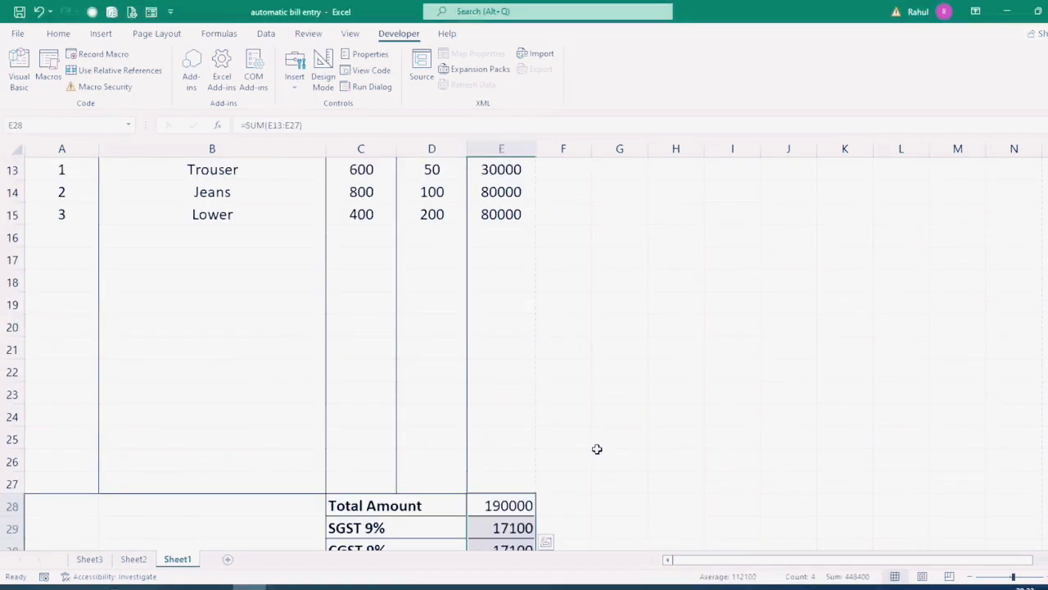
Step: Preview the filled invoice for printing, then return to the sheet
{"action": "key", "text": "ctrl+p"}
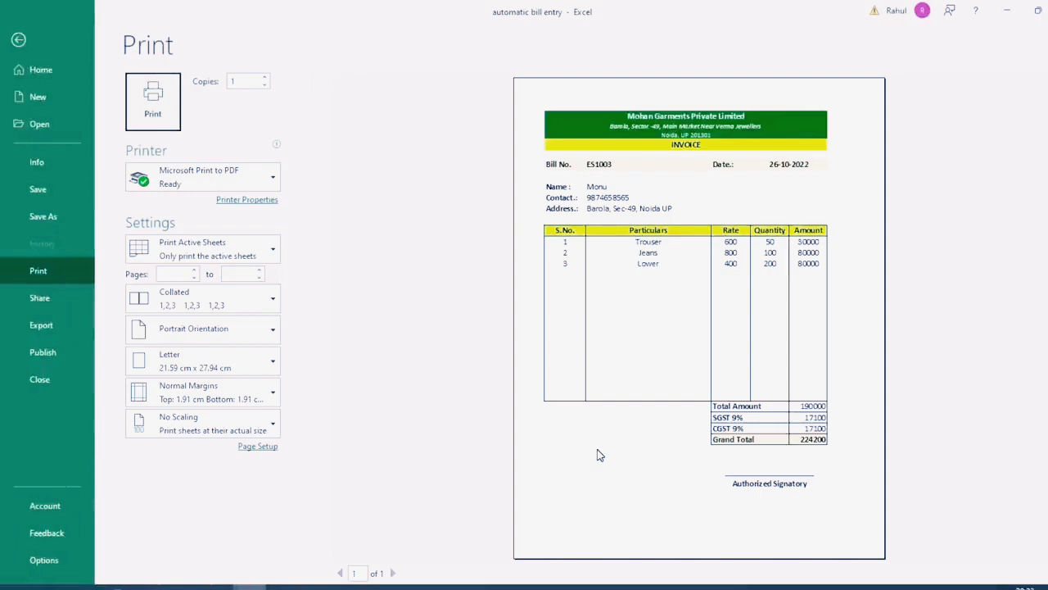
{"action": "key", "text": "Escape"}
{"action": "scroll", "coordinate": [591, 445], "scroll_direction": "up", "scroll_amount": 4}
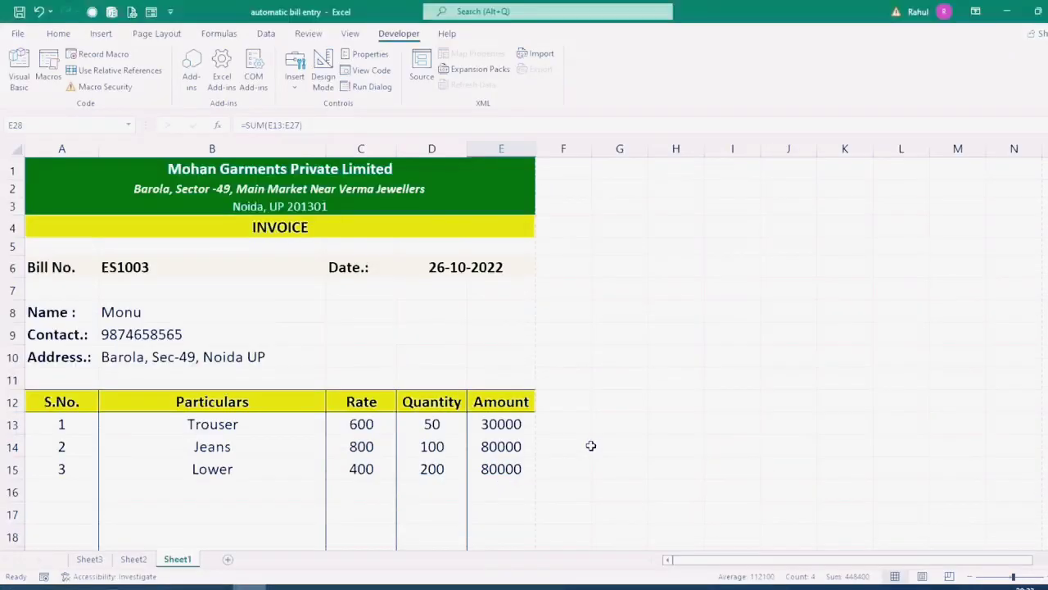
Step: Run the clearing macro to wipe the bill number, date, customer details and items
{"action": "key", "text": "ctrl+q"}
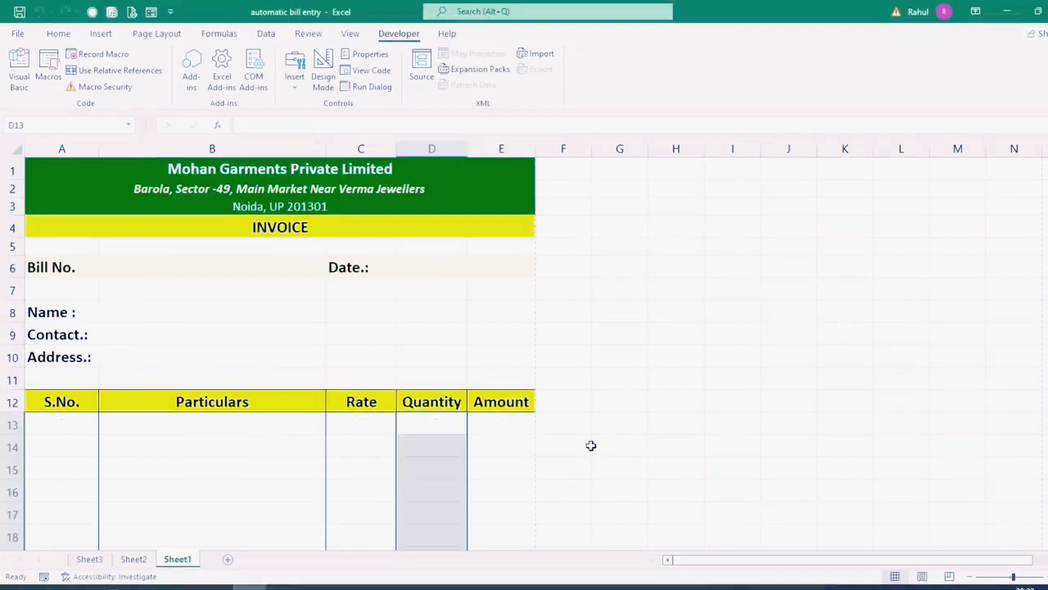
{"action": "scroll", "coordinate": [576, 444], "scroll_direction": "down", "scroll_amount": 2}
{"action": "left_click", "coordinate": [575, 444]}
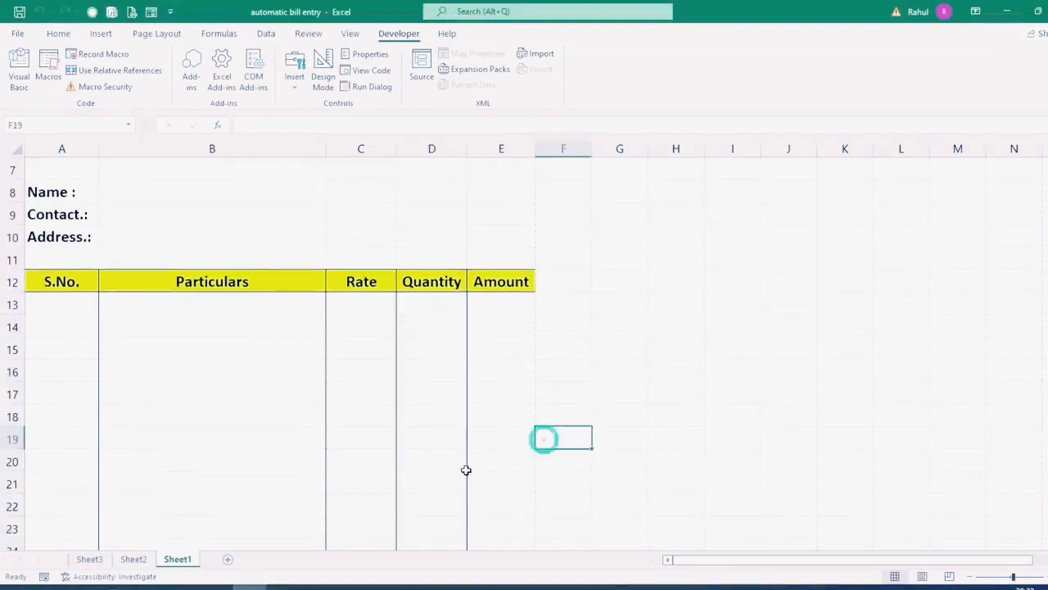
{"action": "scroll", "coordinate": [455, 486], "scroll_direction": "up", "scroll_amount": 2}
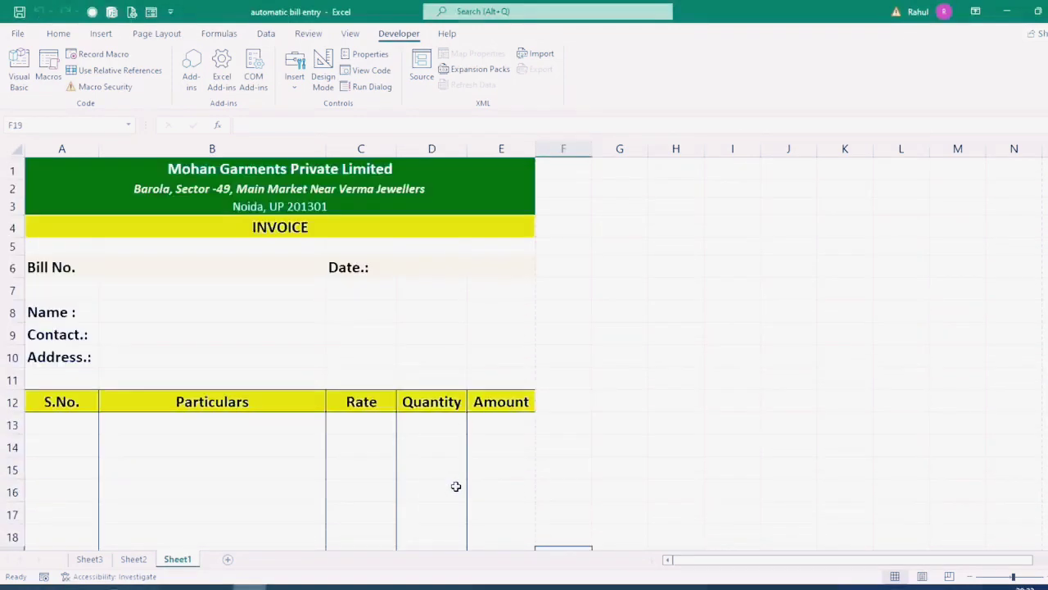